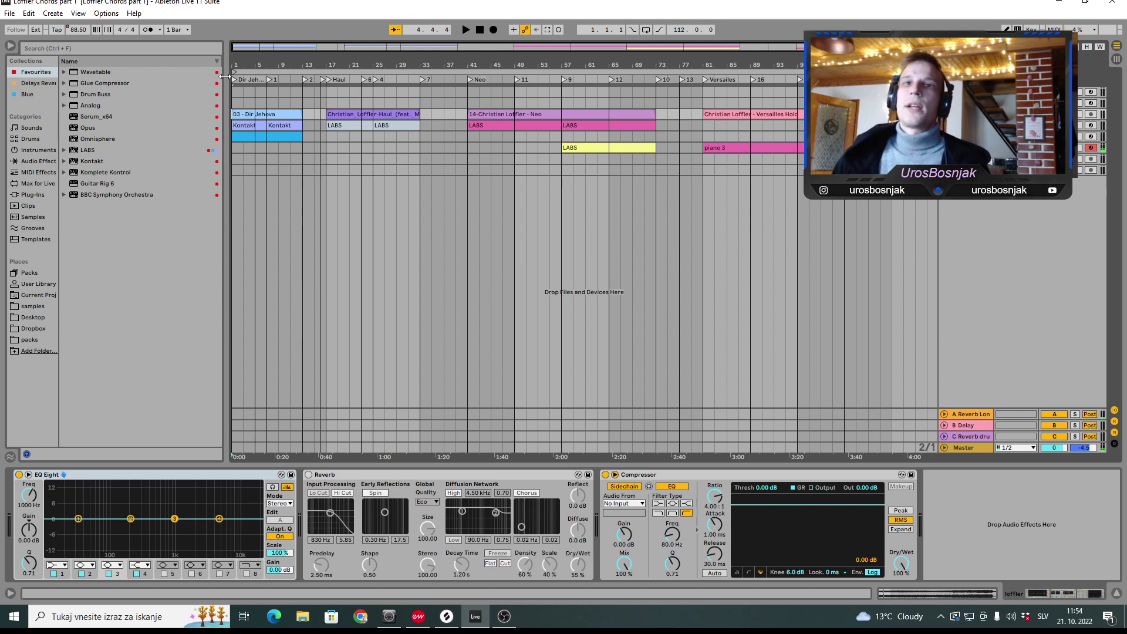
Narrow the browser's content list and disarm and select the piano track.
left_click_drag(226, 89, 134, 90)
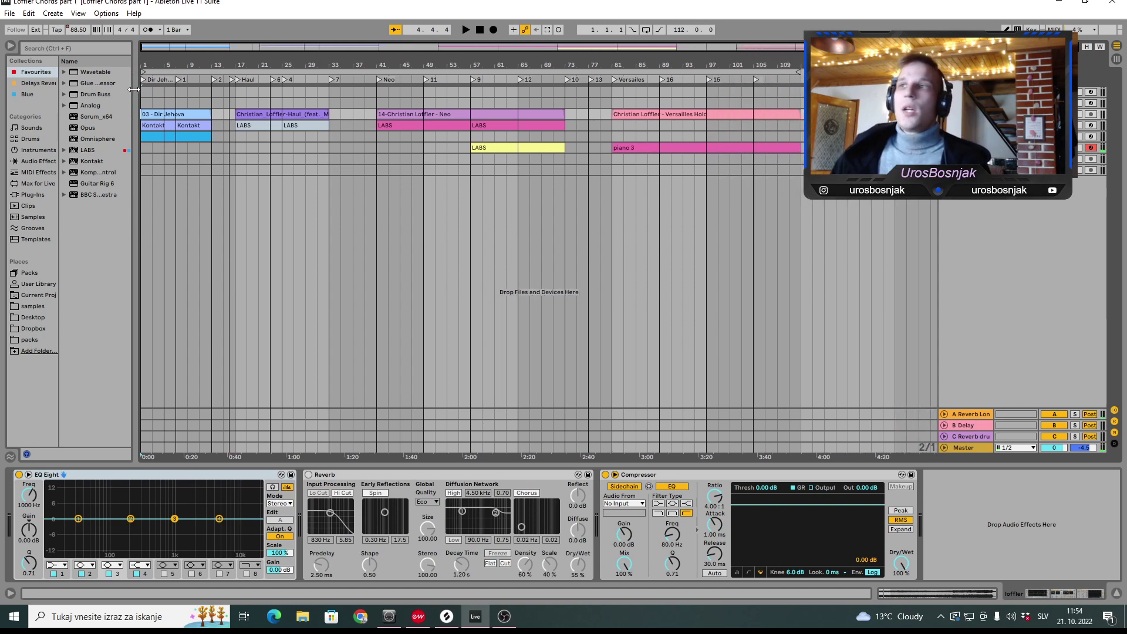
left_click(1091, 147)
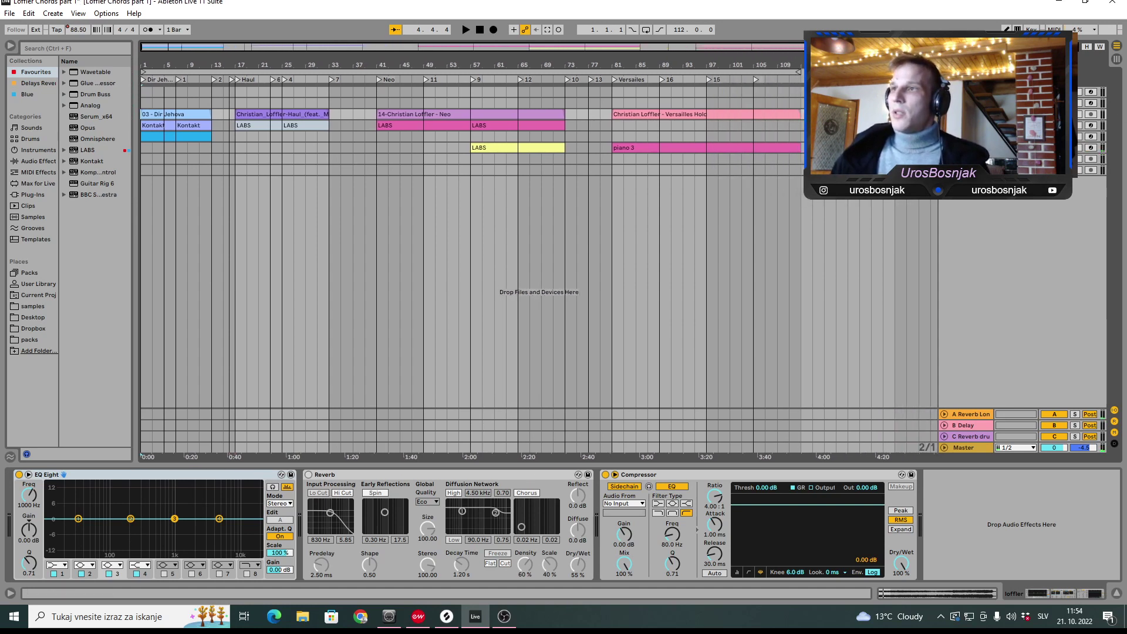
left_click(1092, 148)
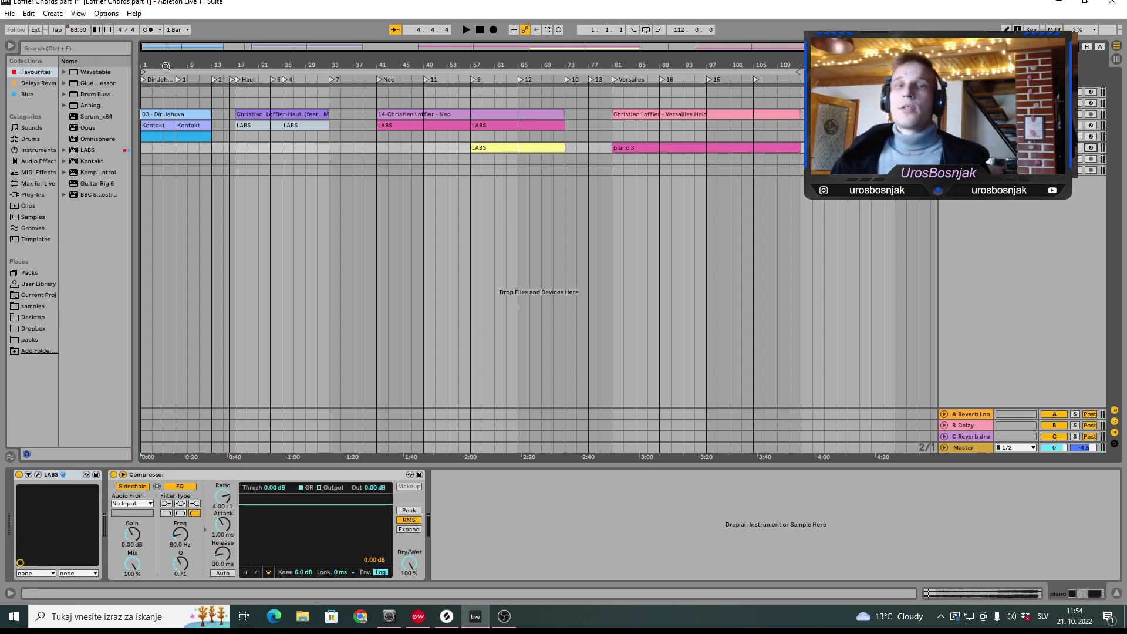
Unfold the track holding the Dir Jehova audio clip and play the clip to hear its chords, then stop.
left_click_drag(162, 63, 162, 91)
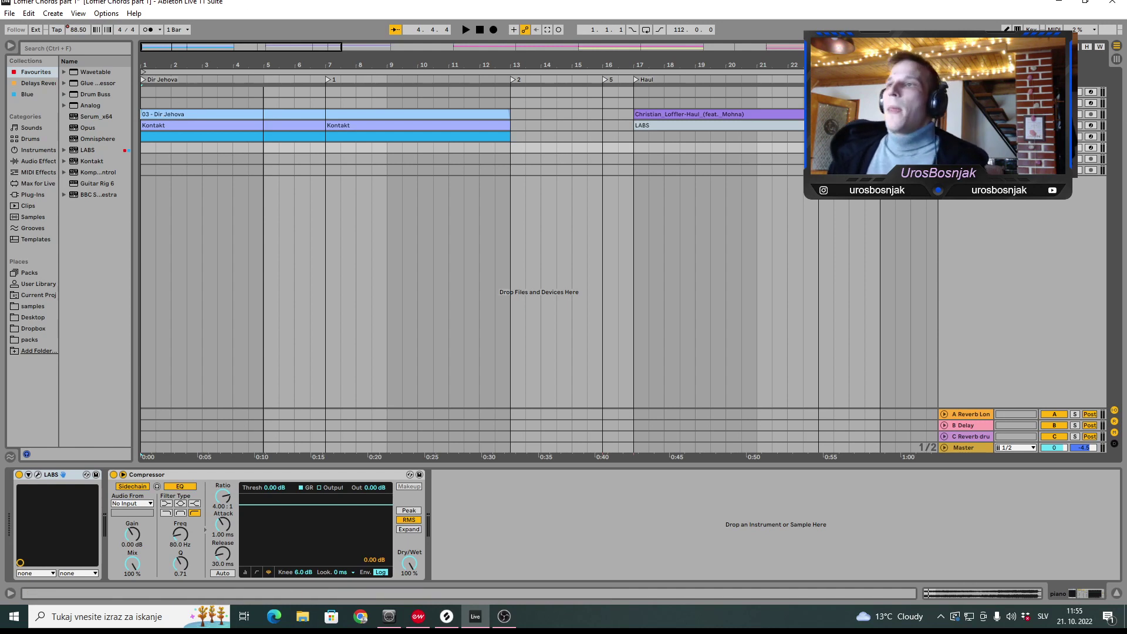
key("Right")
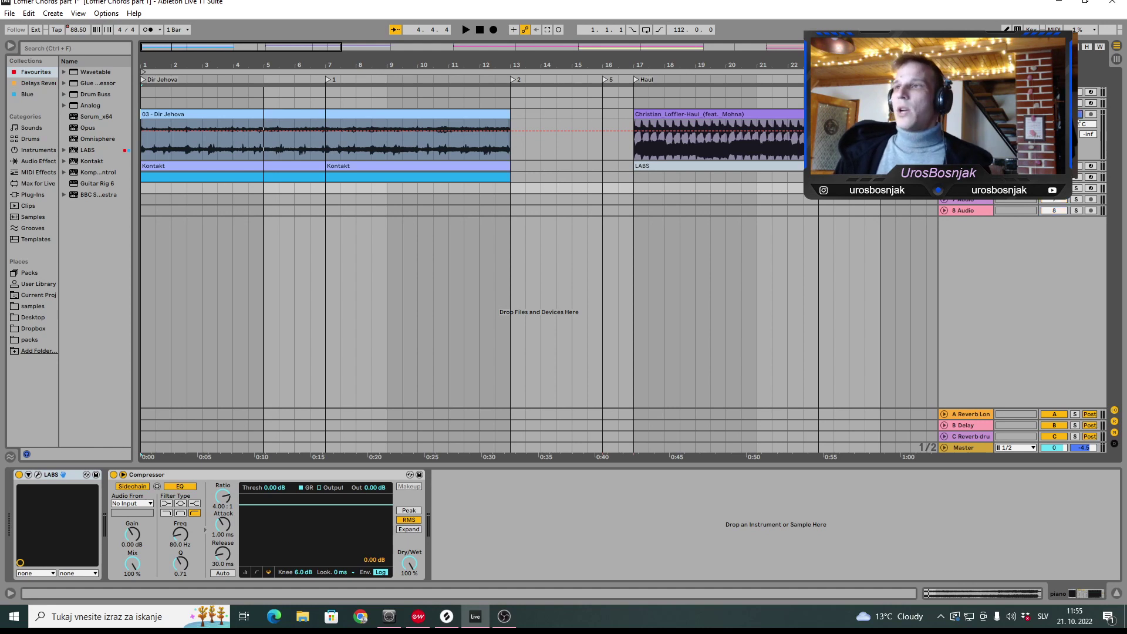
key("space")
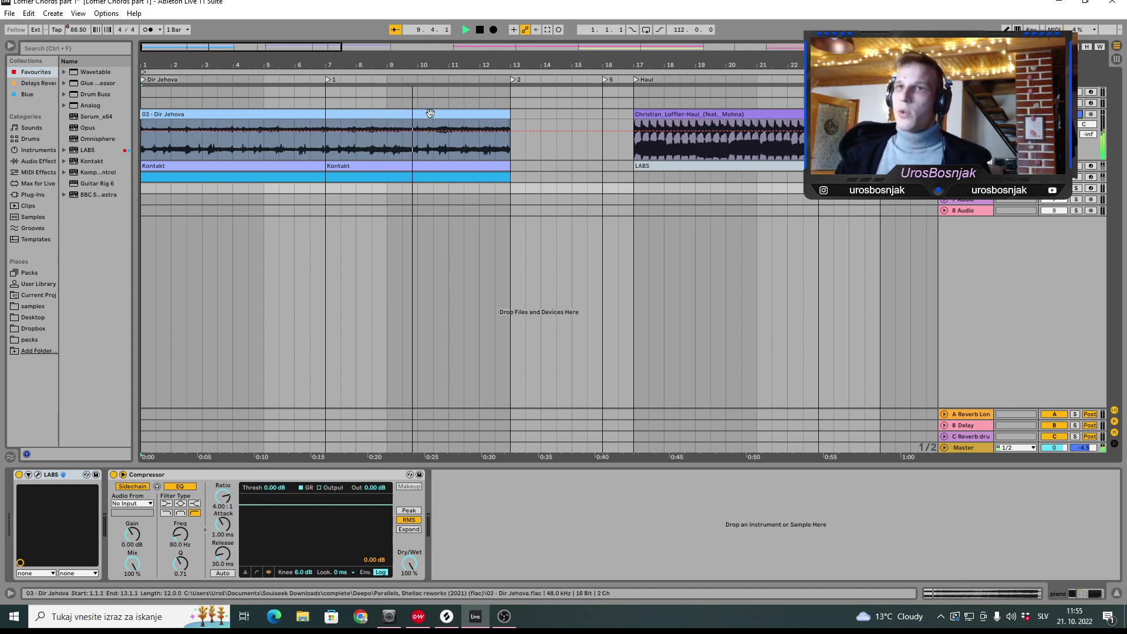
key("space")
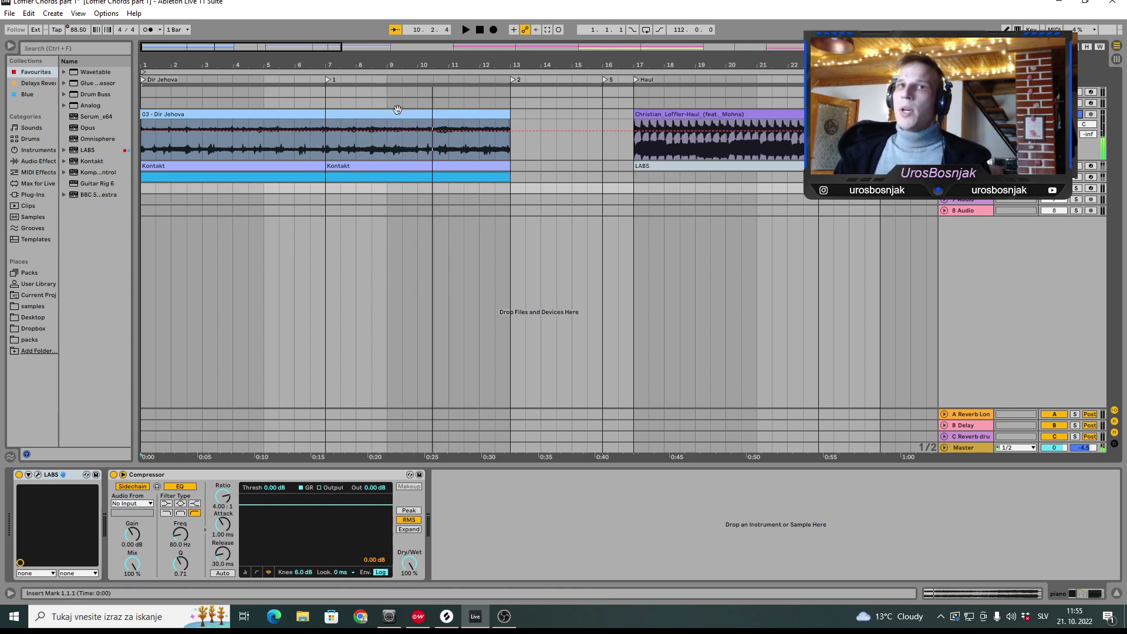
Remove the Reverb device from the track that holds the Dir Jehova audio clip.
left_click(237, 115)
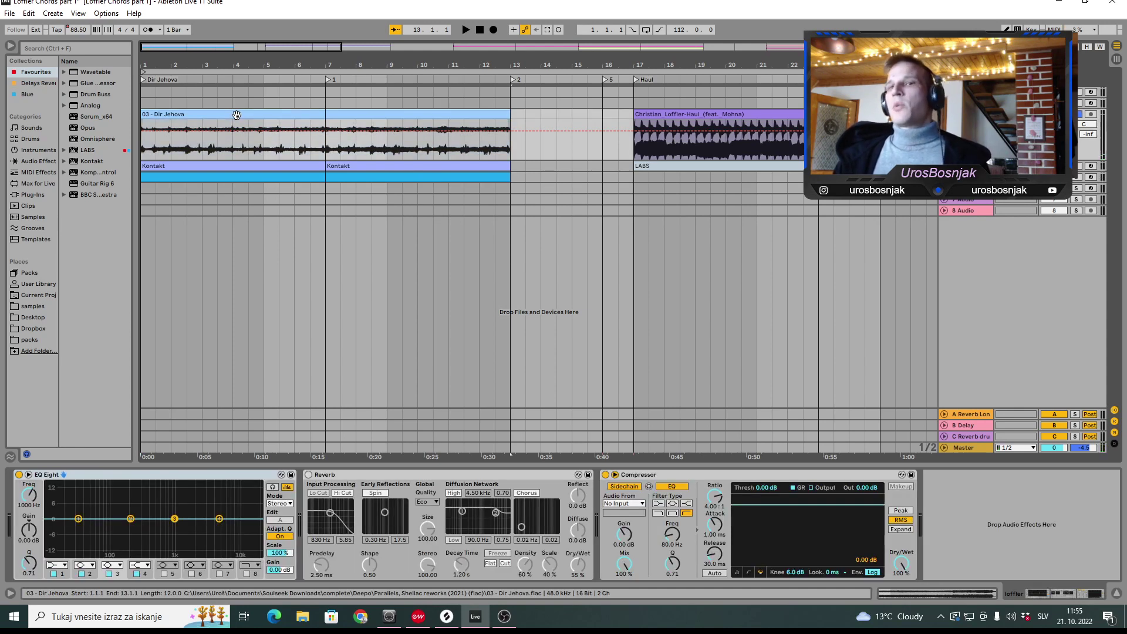
left_click(418, 520)
key("Delete")
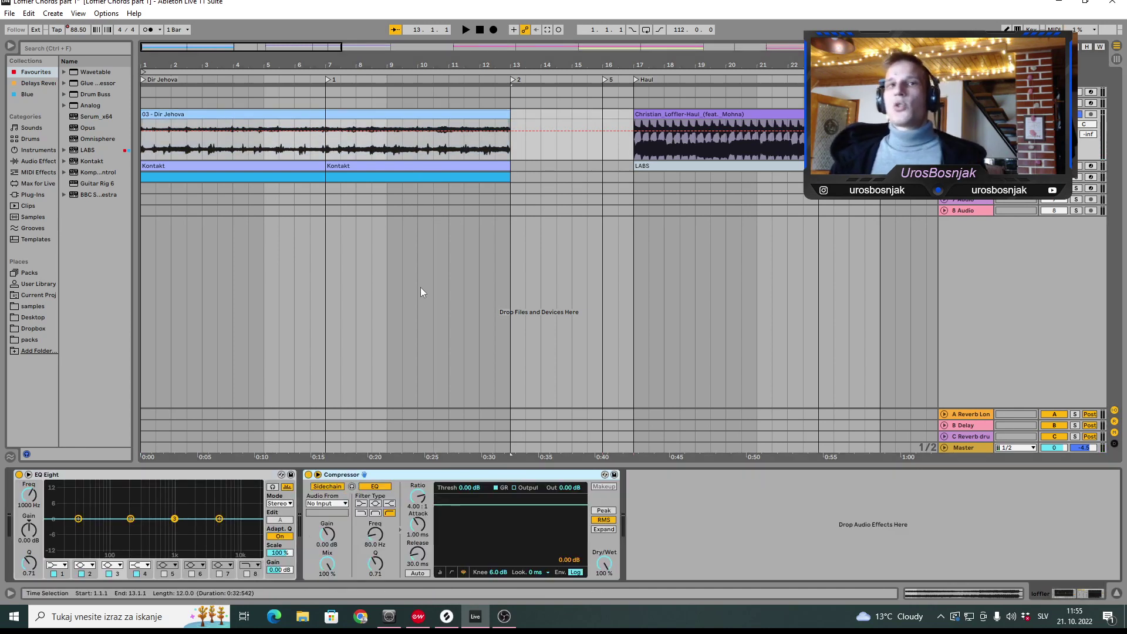
key("ctrl+z")
key("ctrl+y")
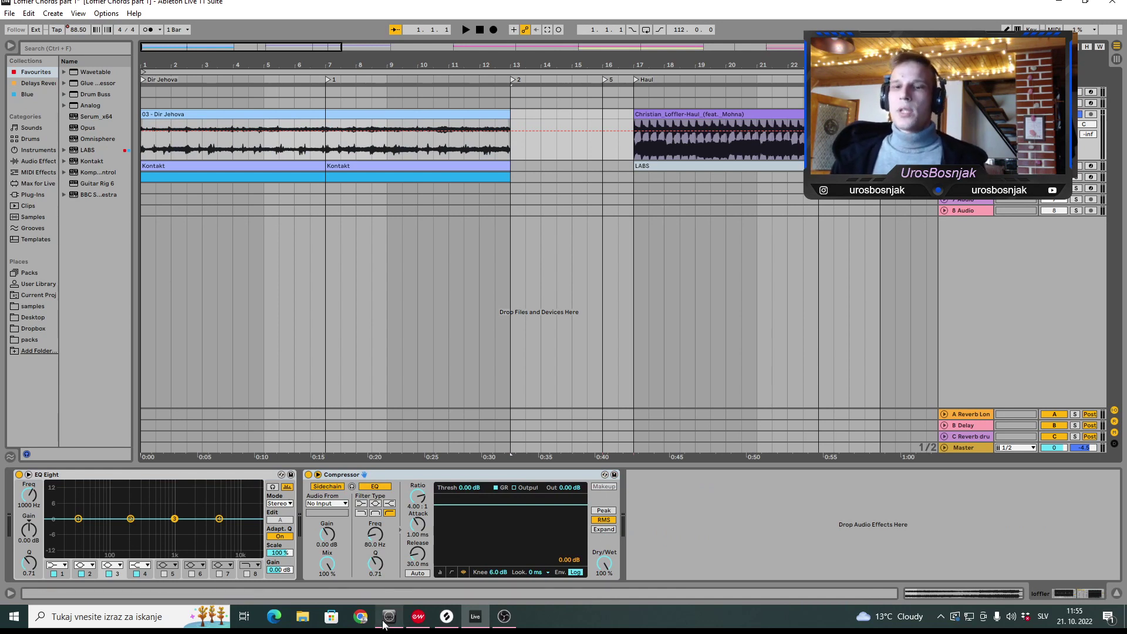
Search the web from Windows for "max richter nature of daylight".
left_click(179, 616)
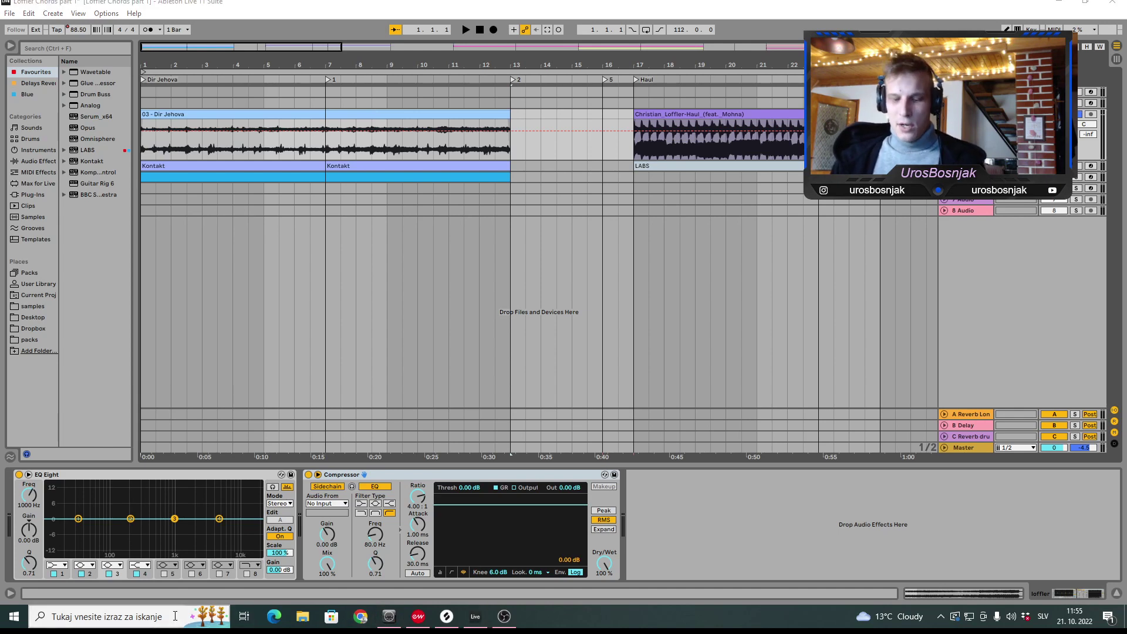
type("max rich")
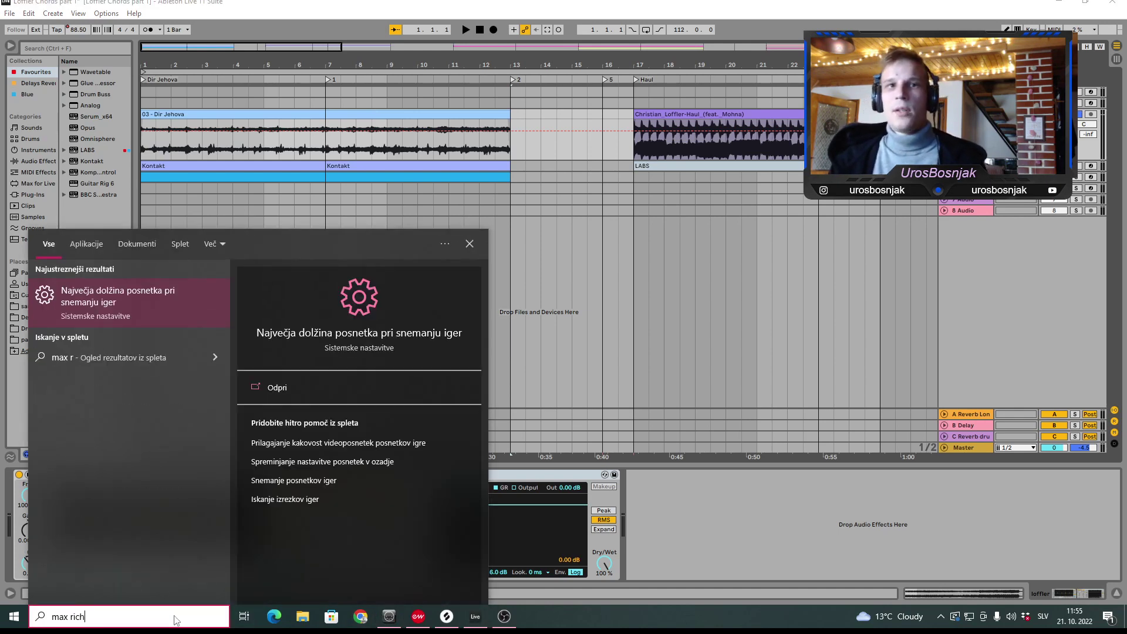
type("ter nature of")
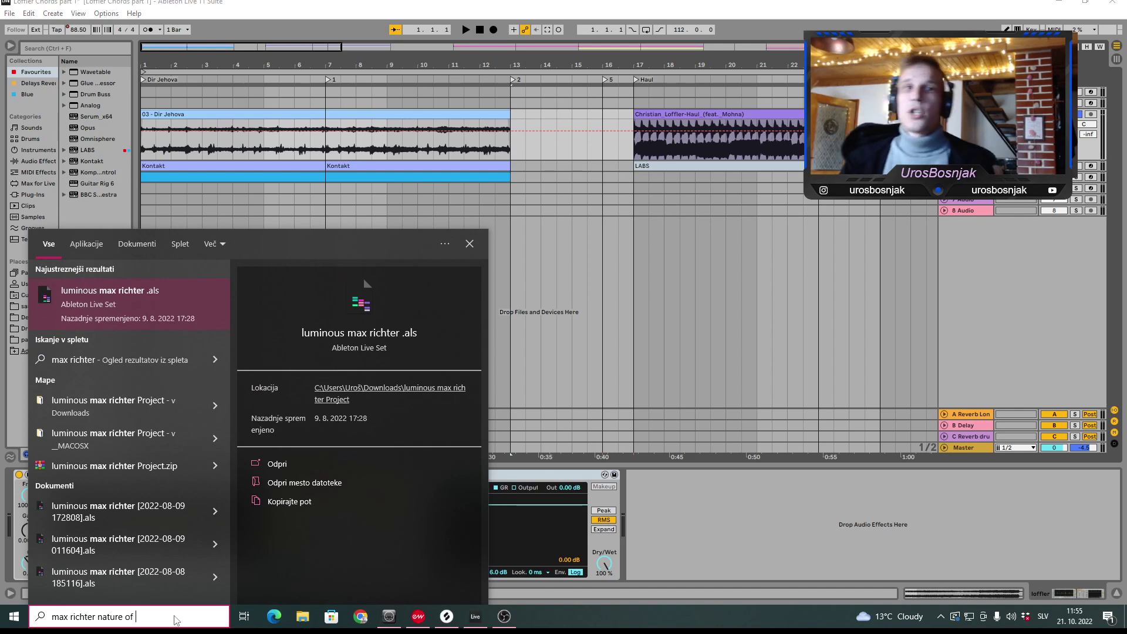
type(" dayl")
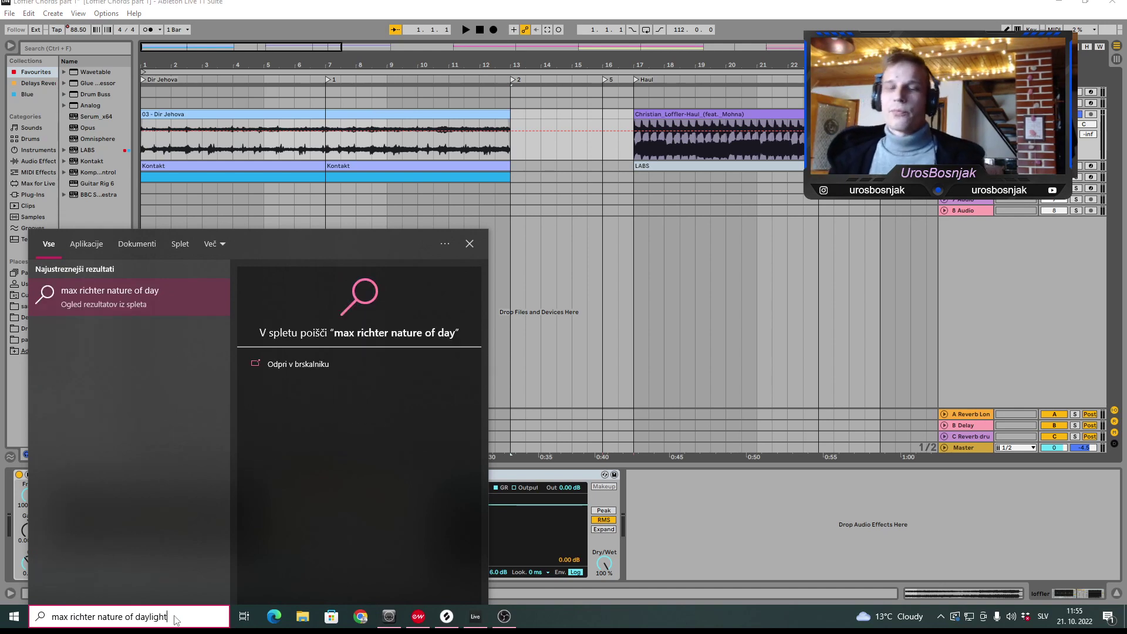
type("ight")
left_click(153, 285)
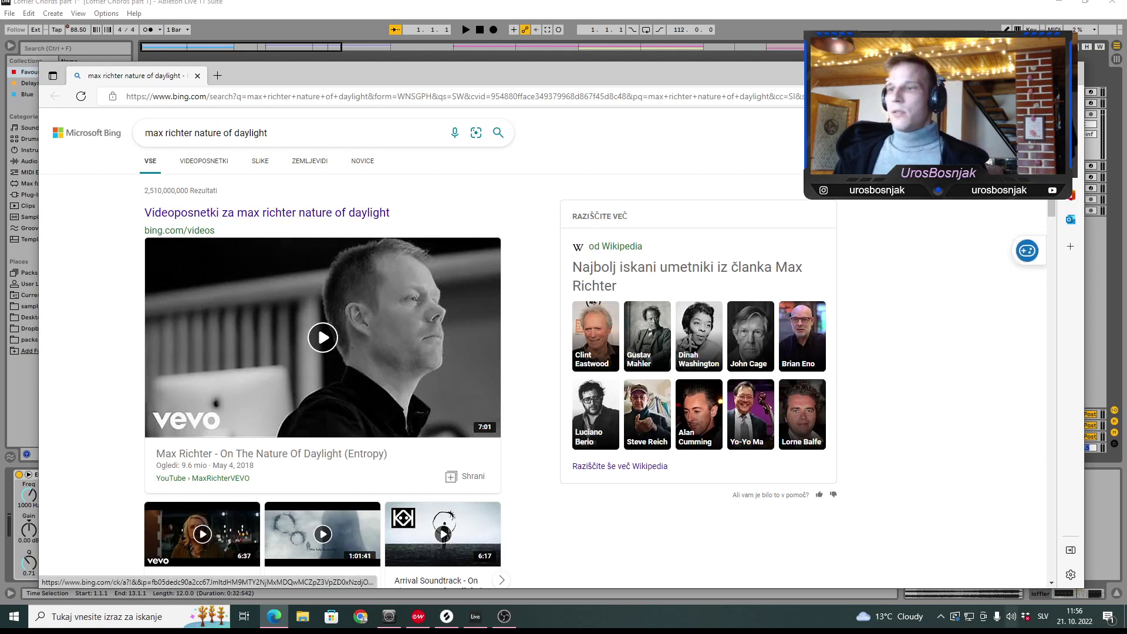
Choose a different Windows audio playback device for the system sound.
left_click(1011, 616)
left_click(1001, 552)
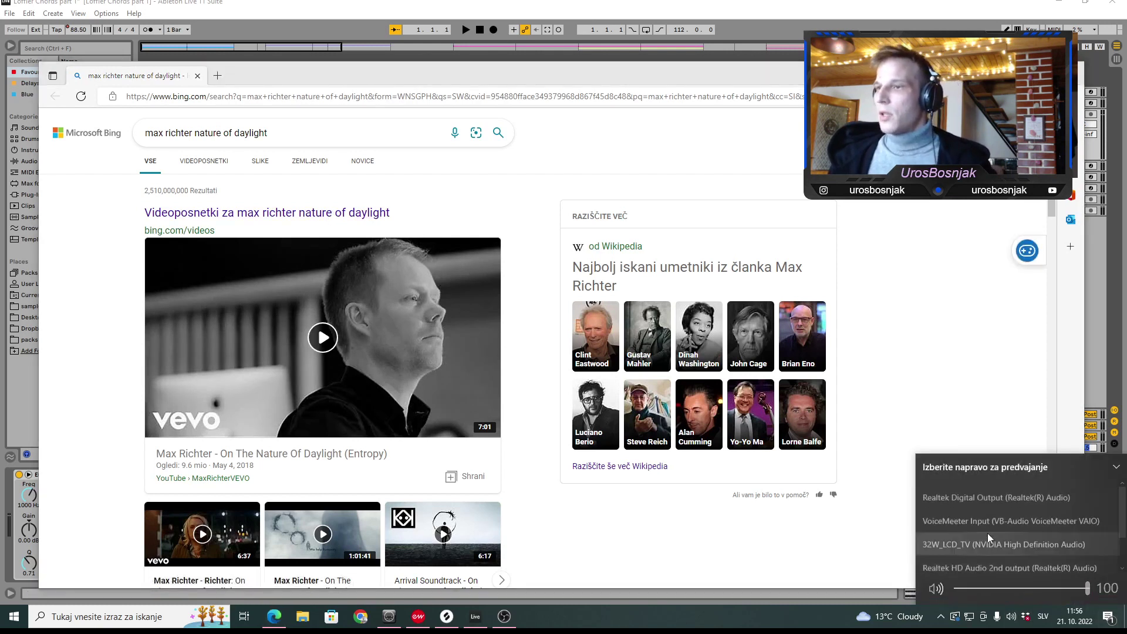
scroll(981, 521, "down", 1)
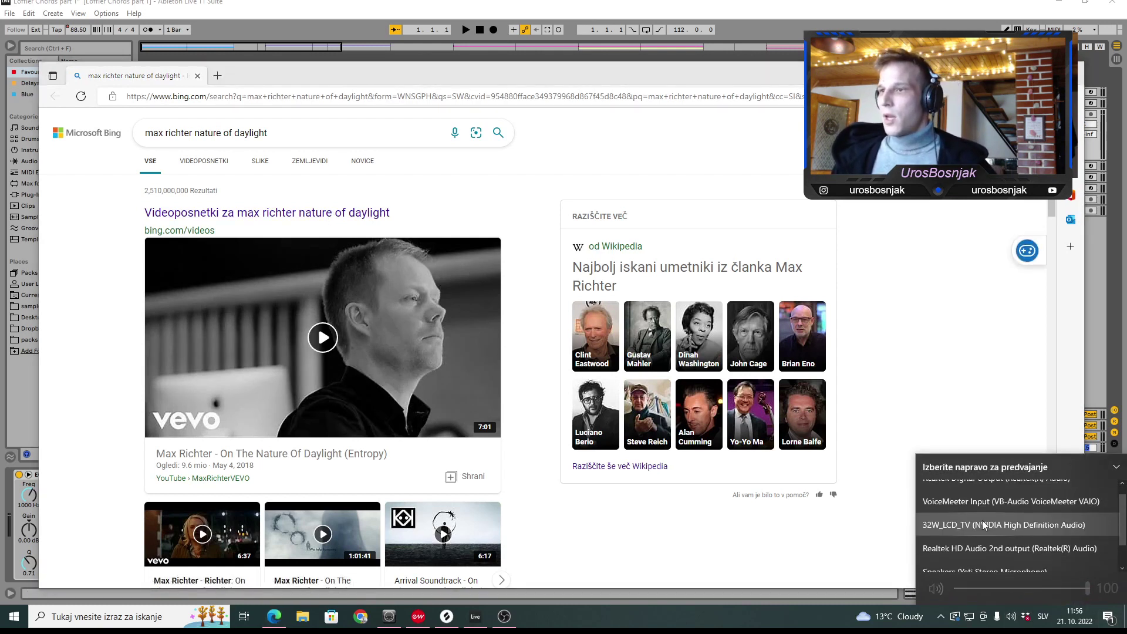
left_click(984, 537)
left_click(446, 445)
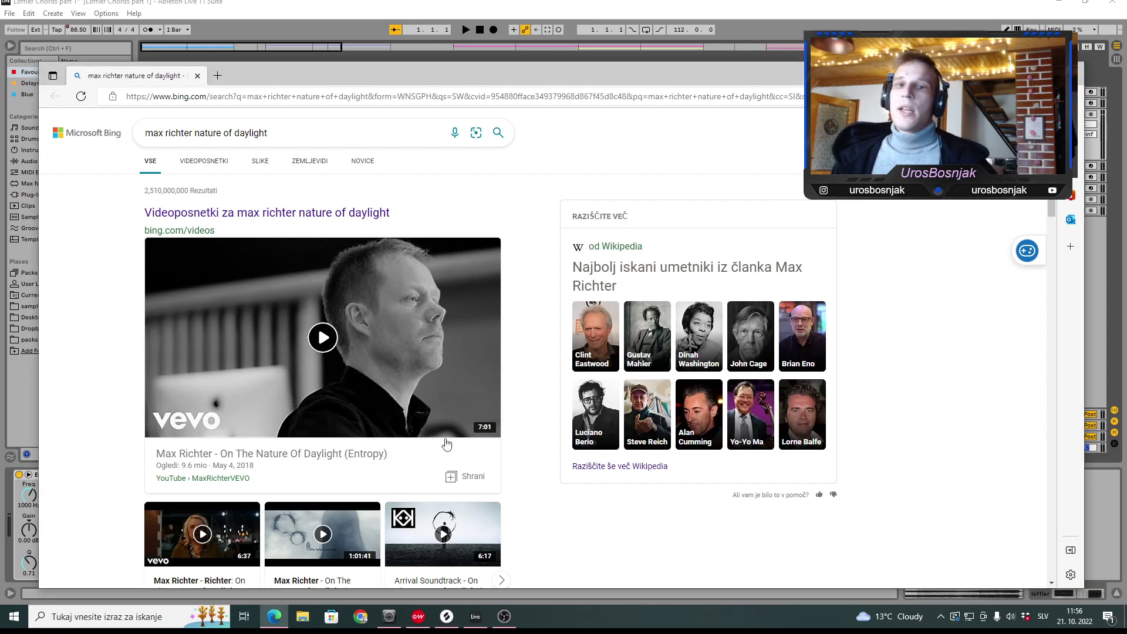
Open the 6:37 video "Max Richter - Richter: On The Nature Of Daylight" from the search results.
scroll(446, 445, "down", 4)
mouse_move(203, 371)
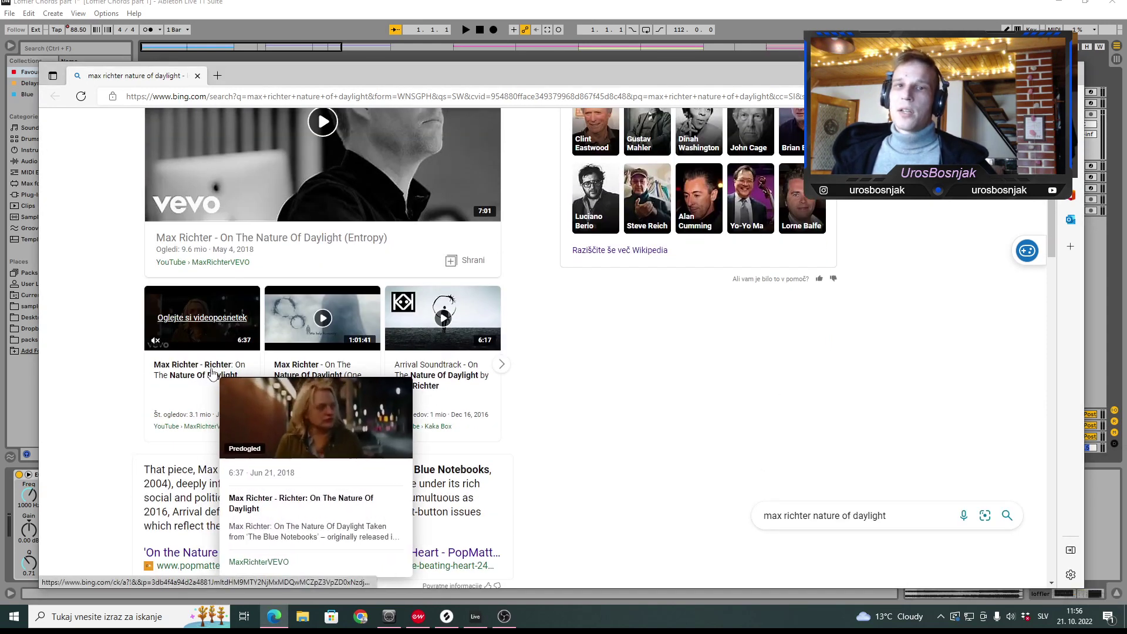
mouse_move(431, 372)
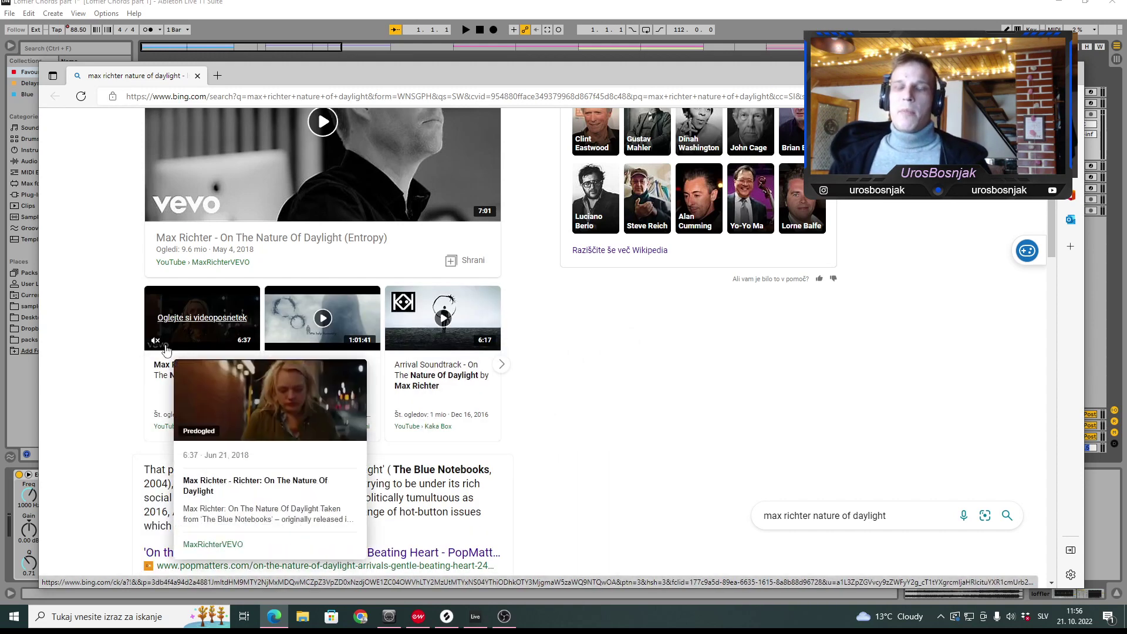
left_click(166, 350)
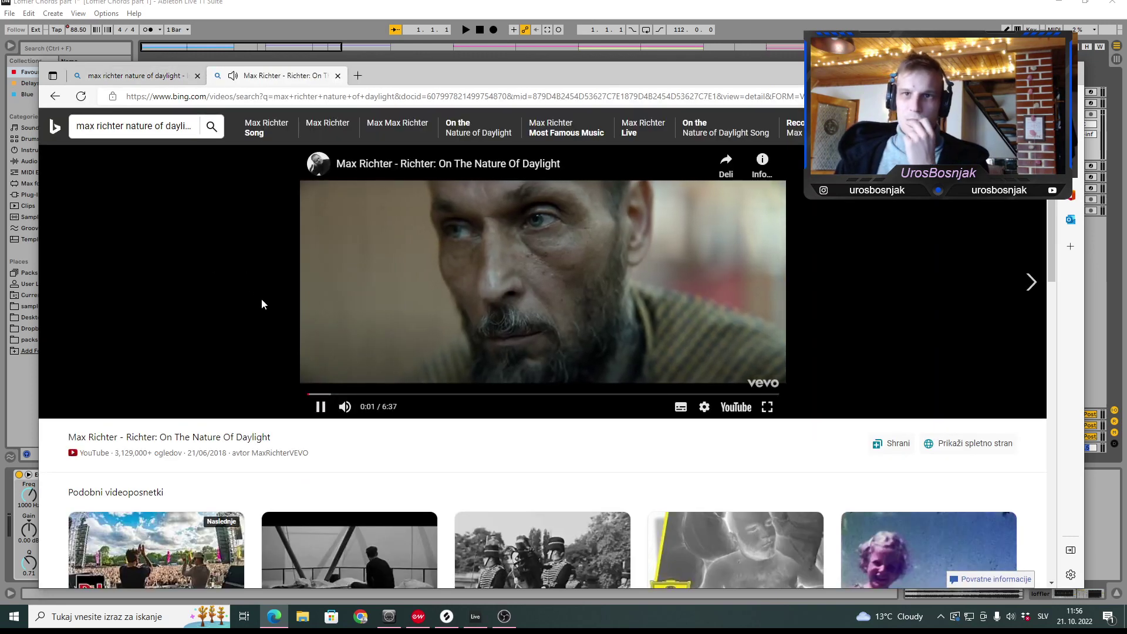
Skip ahead to about 0:17 in the On The Nature Of Daylight video, listen to its chords, and pause it.
mouse_move(345, 407)
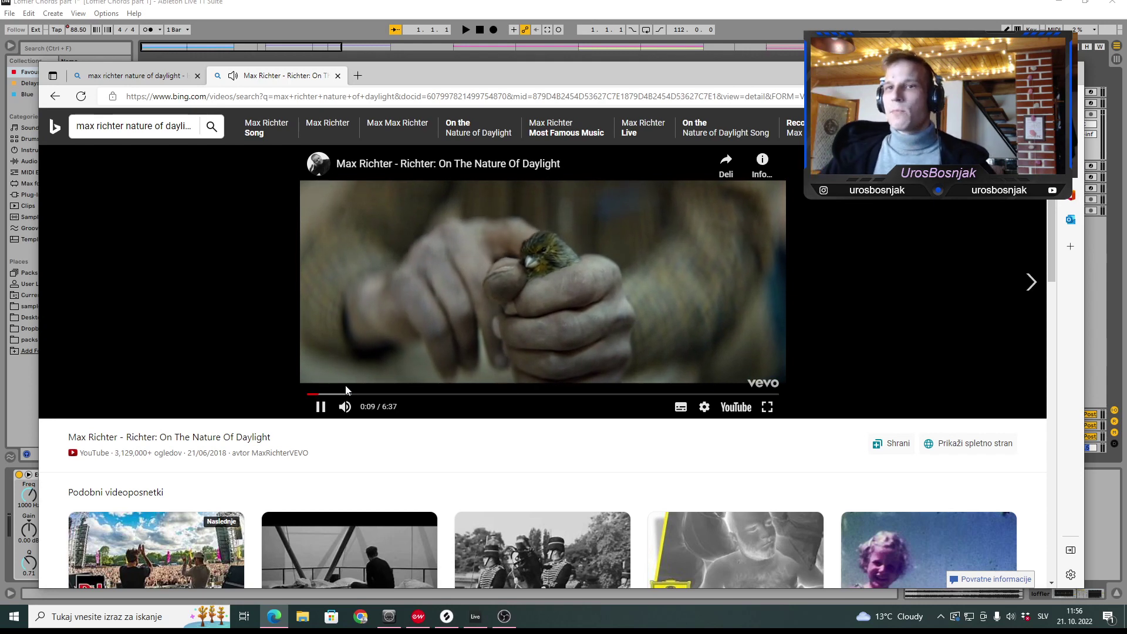
key("Right")
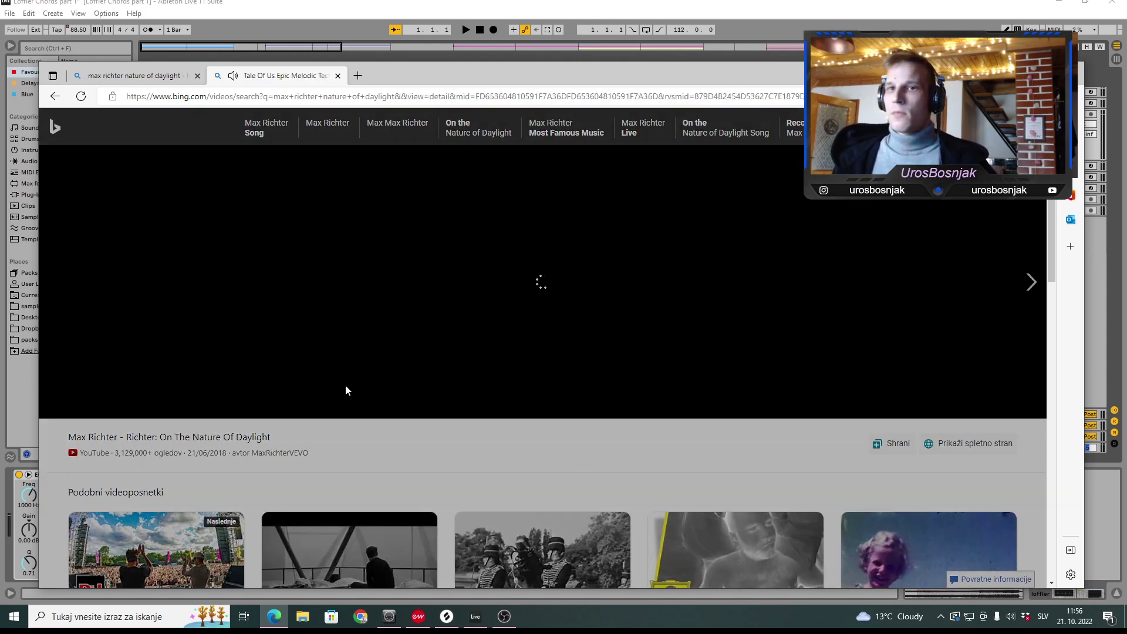
left_click(55, 98)
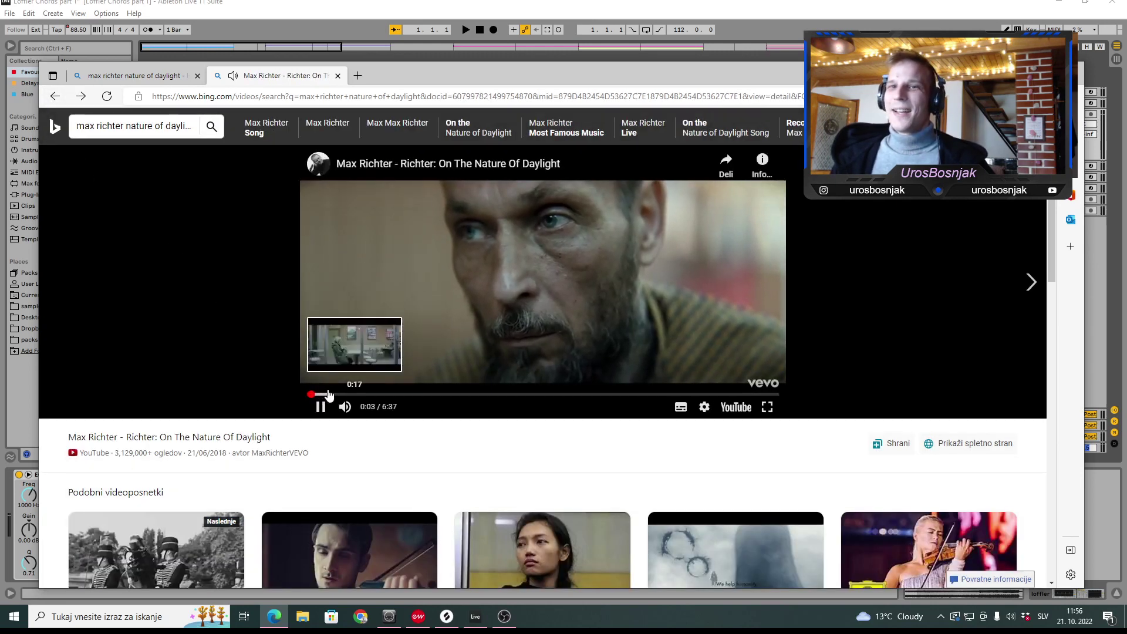
left_click(328, 394)
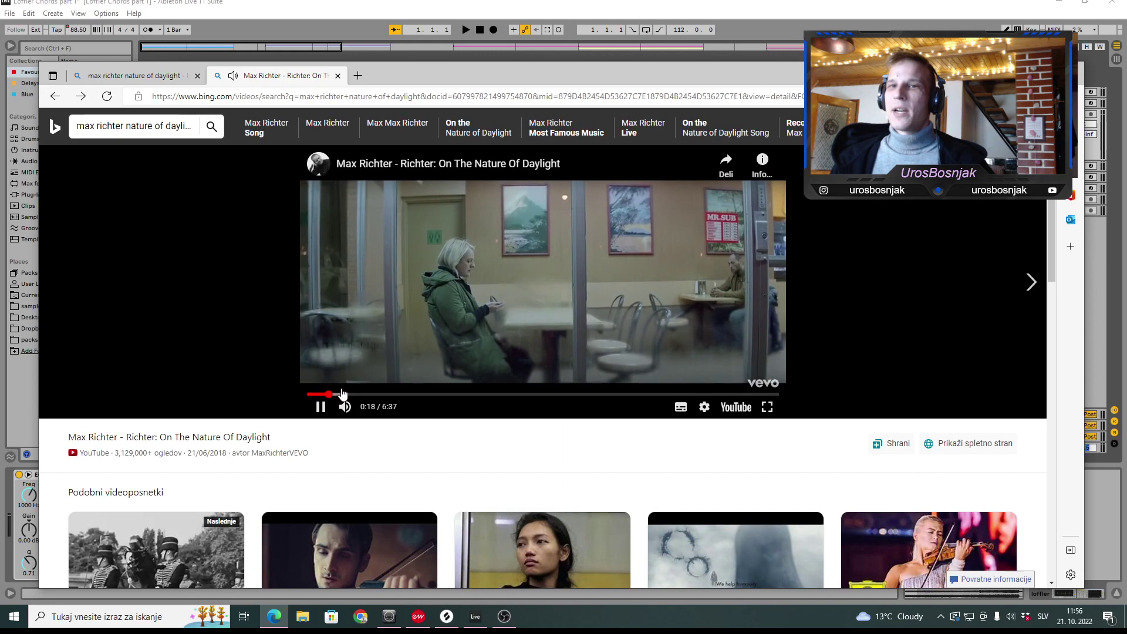
left_click(336, 394)
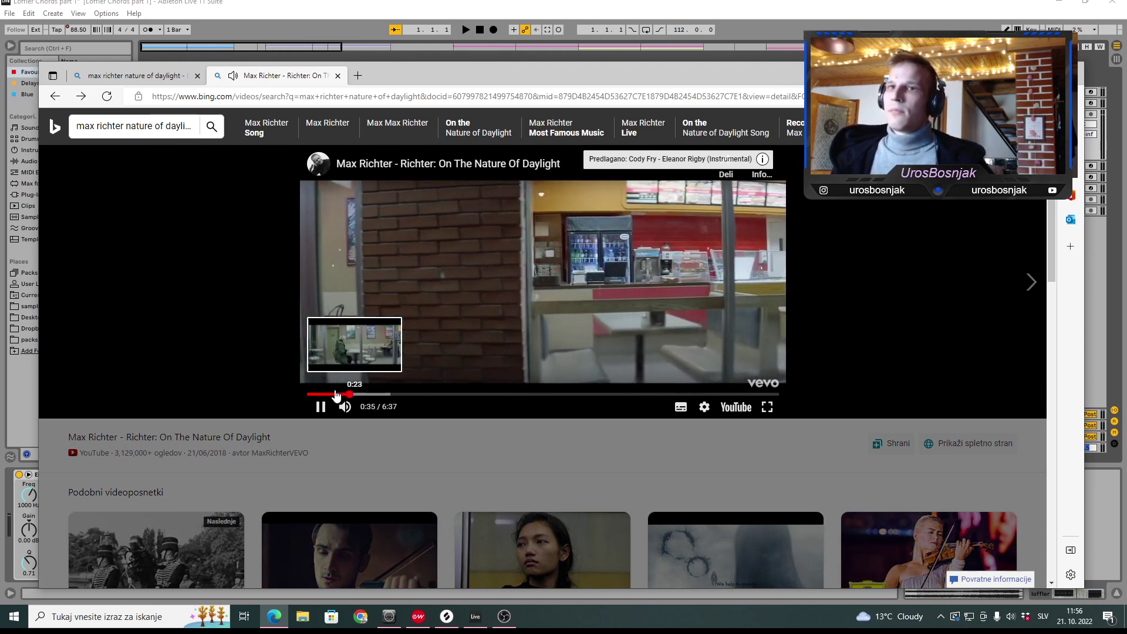
key("space")
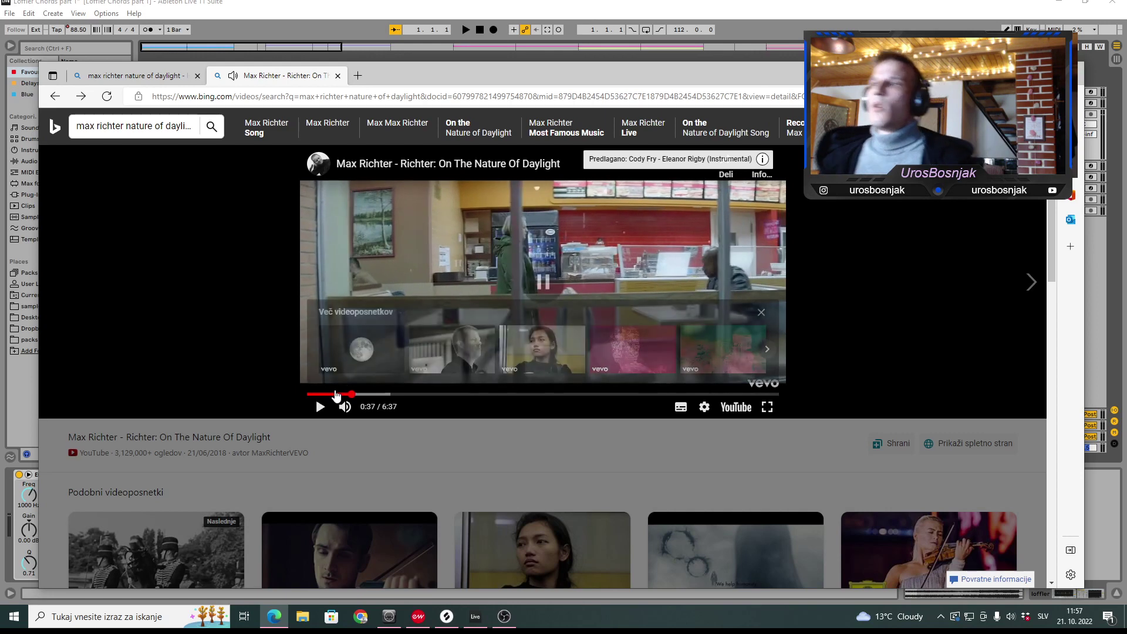
Return to Ableton Live and arm the piano track for playing along.
left_click(1111, 291)
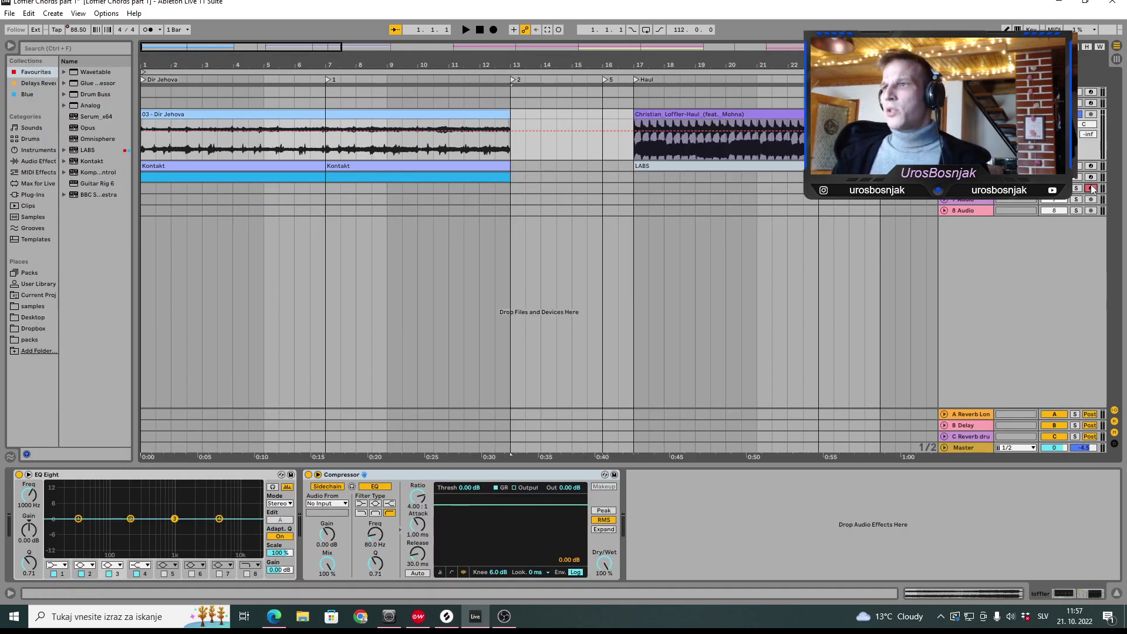
left_click(645, 188)
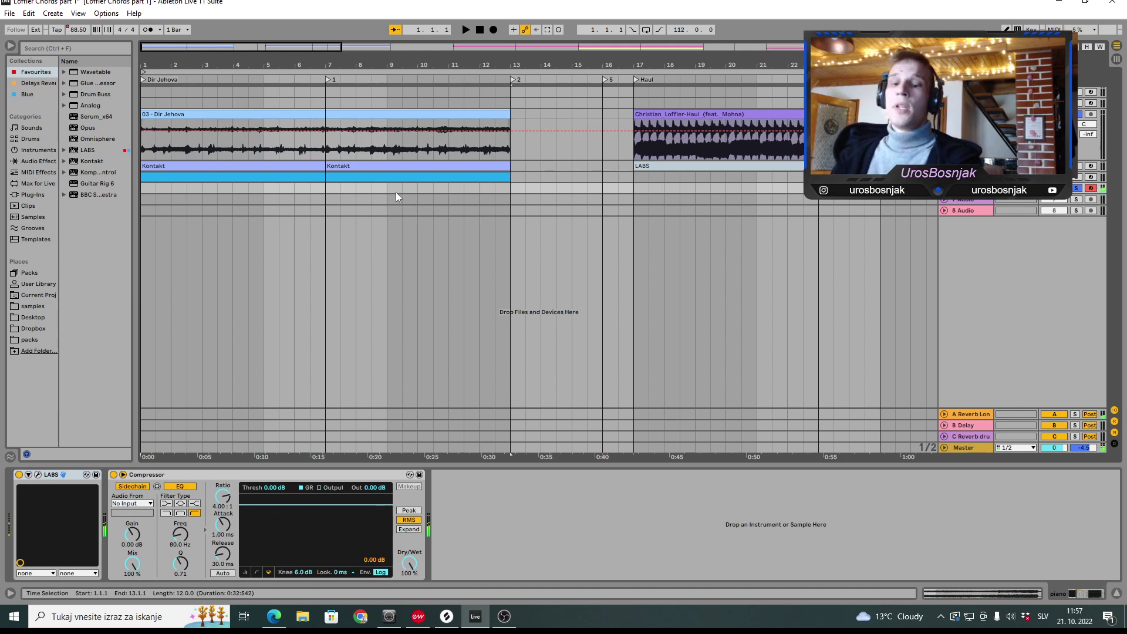
Transpose all notes in the first Kontakt strings clip up four semitones.
double_click(196, 171)
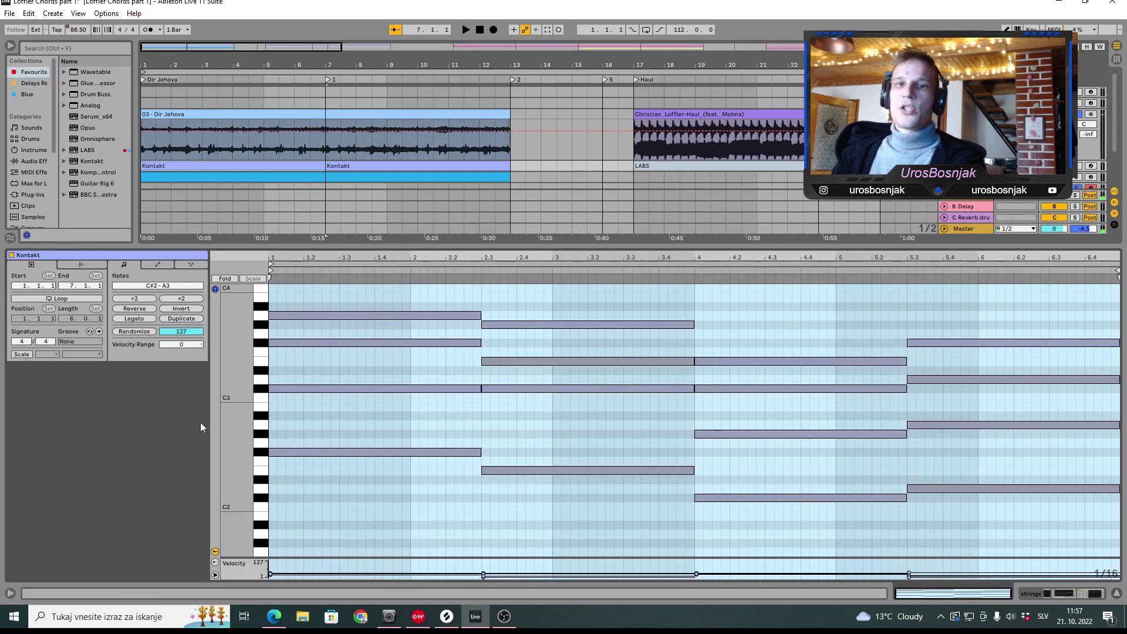
left_click(279, 451)
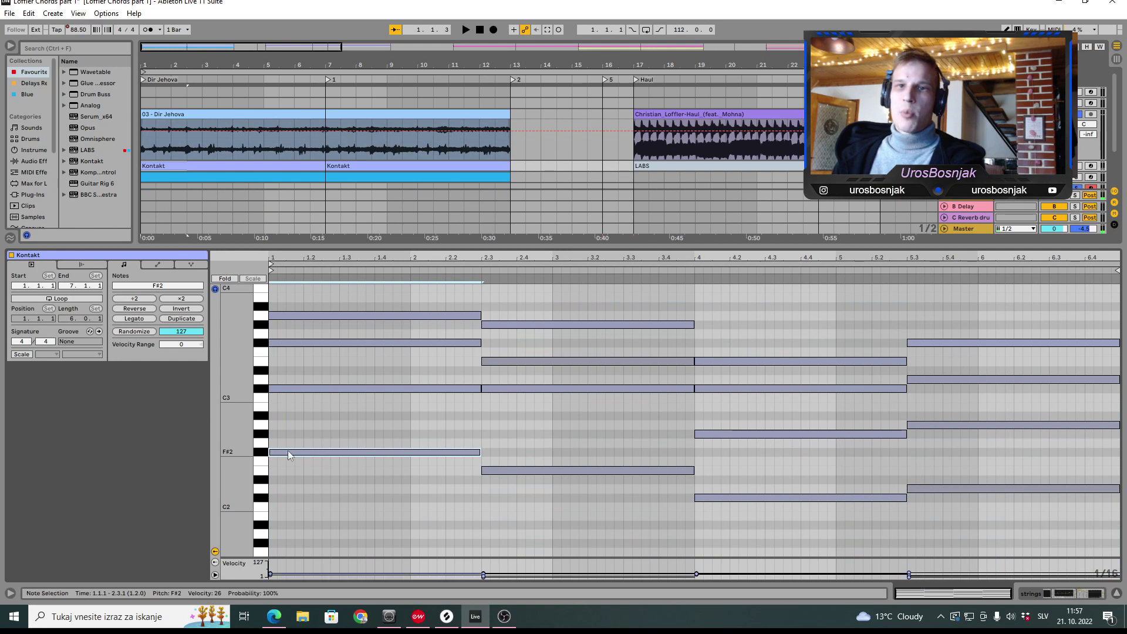
key("ctrl+a")
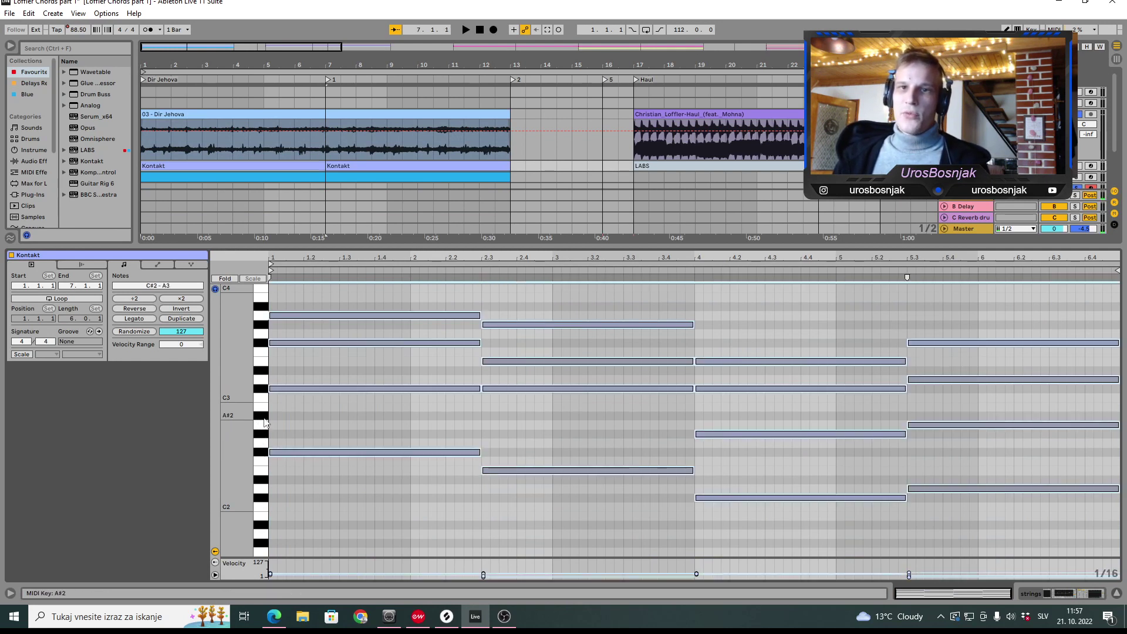
key("Up")
key("Up")
key("Up")
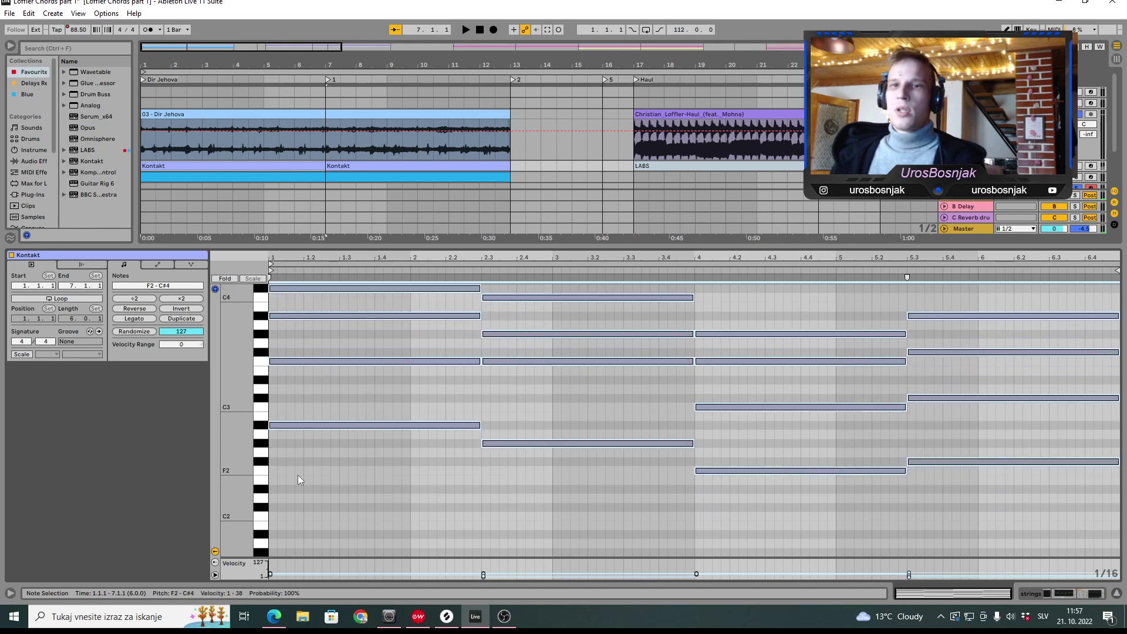
Set the Dir Jehova audio clip's warp mode to Complex Pro and its pitch to +4 semitones.
left_click(211, 114)
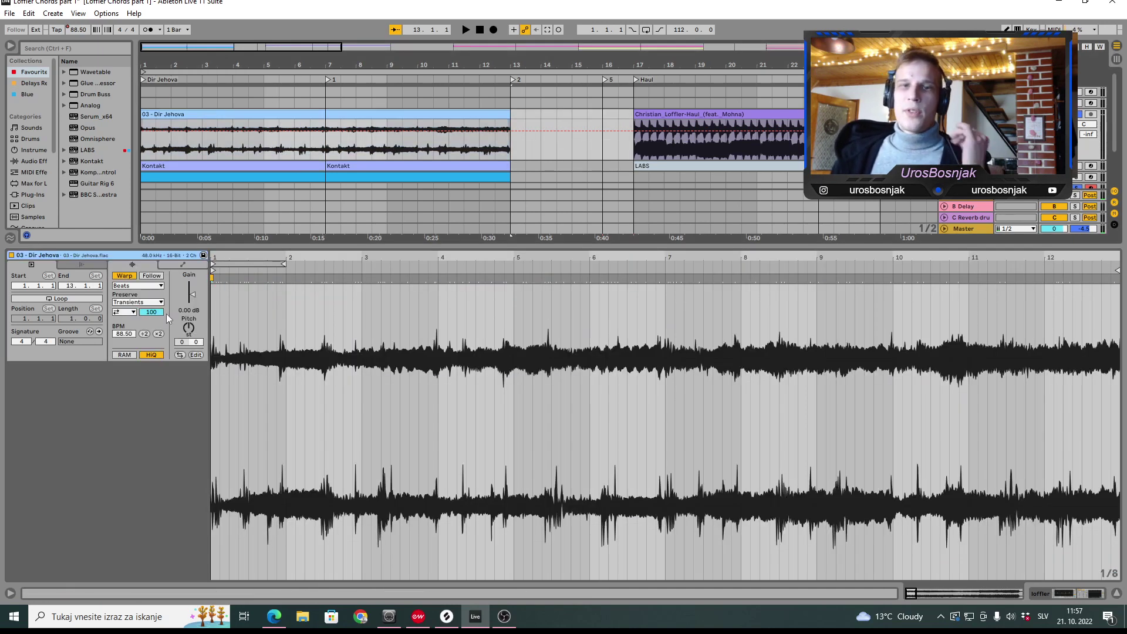
left_click(157, 286)
left_click(161, 339)
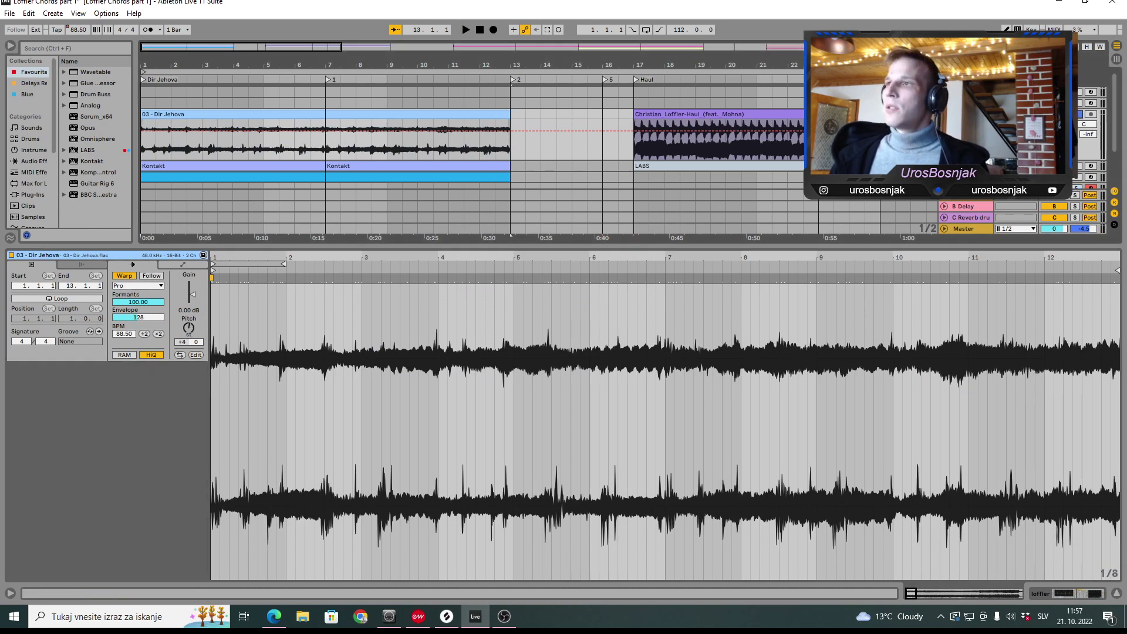
Play the transposed Dir Jehova clip and compare it with the On The Nature Of Daylight video from about 0:29, adjusting the video's volume.
key("space")
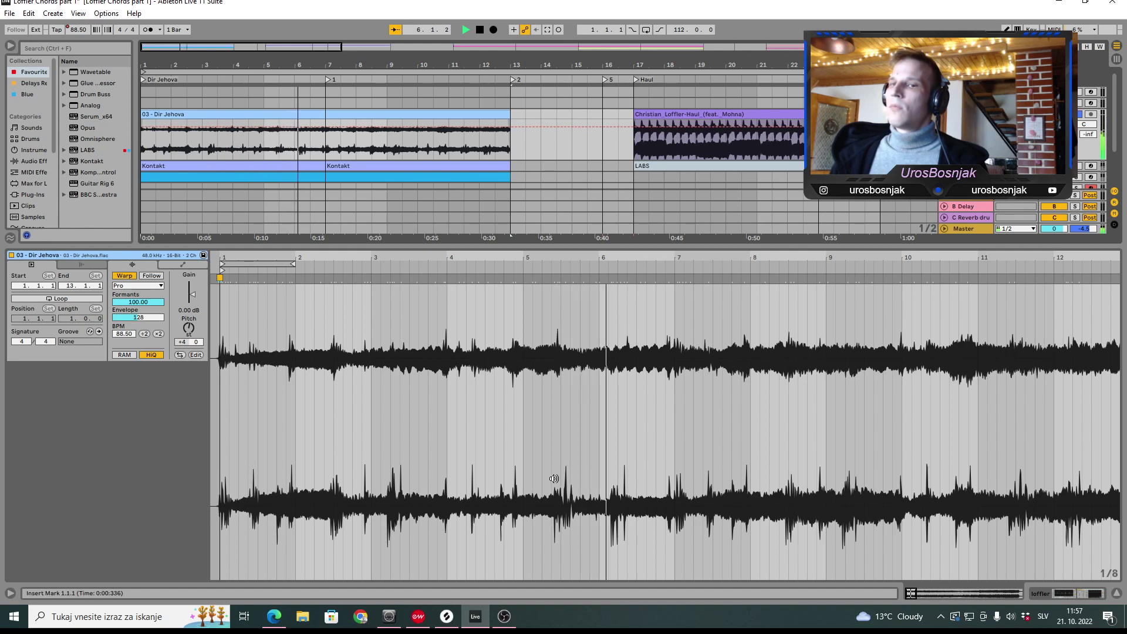
key("space")
left_click(274, 617)
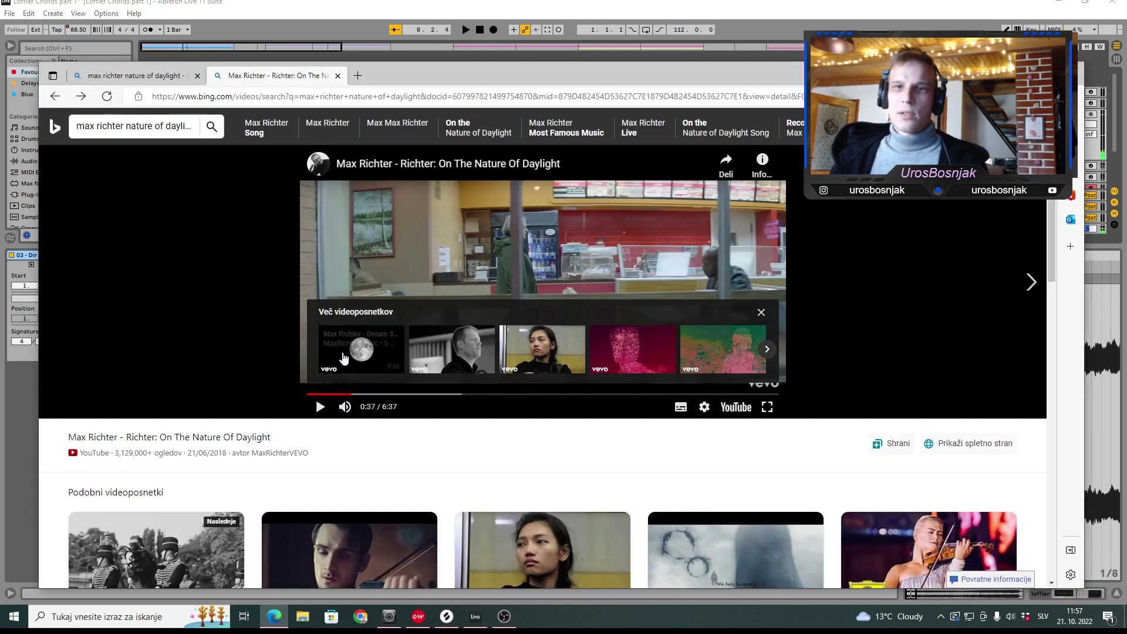
left_click(341, 394)
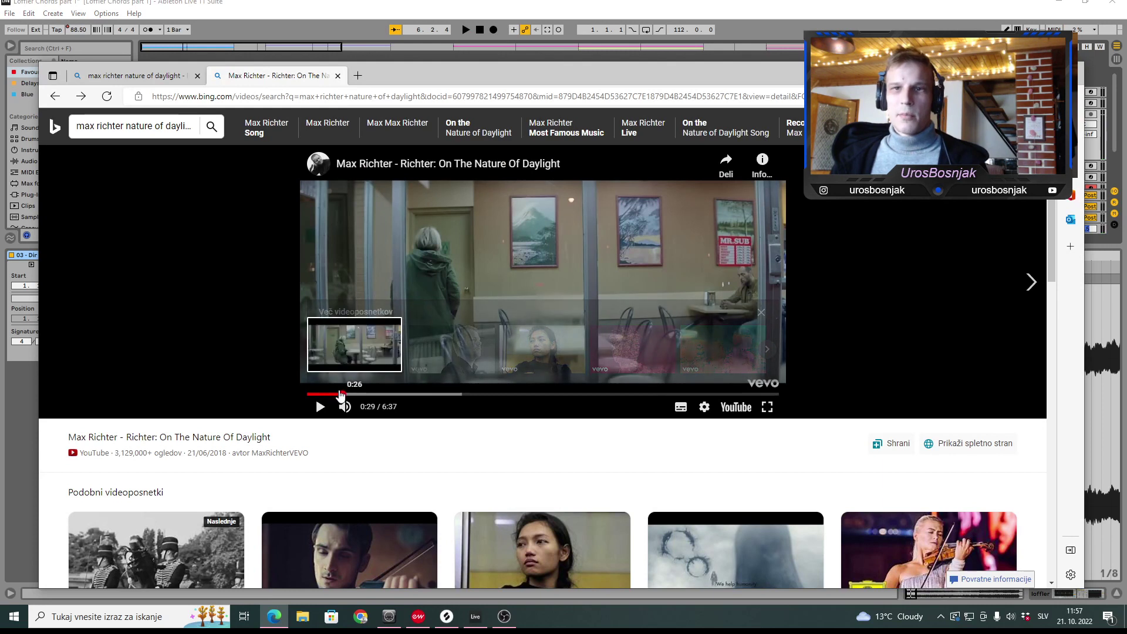
left_click(446, 234)
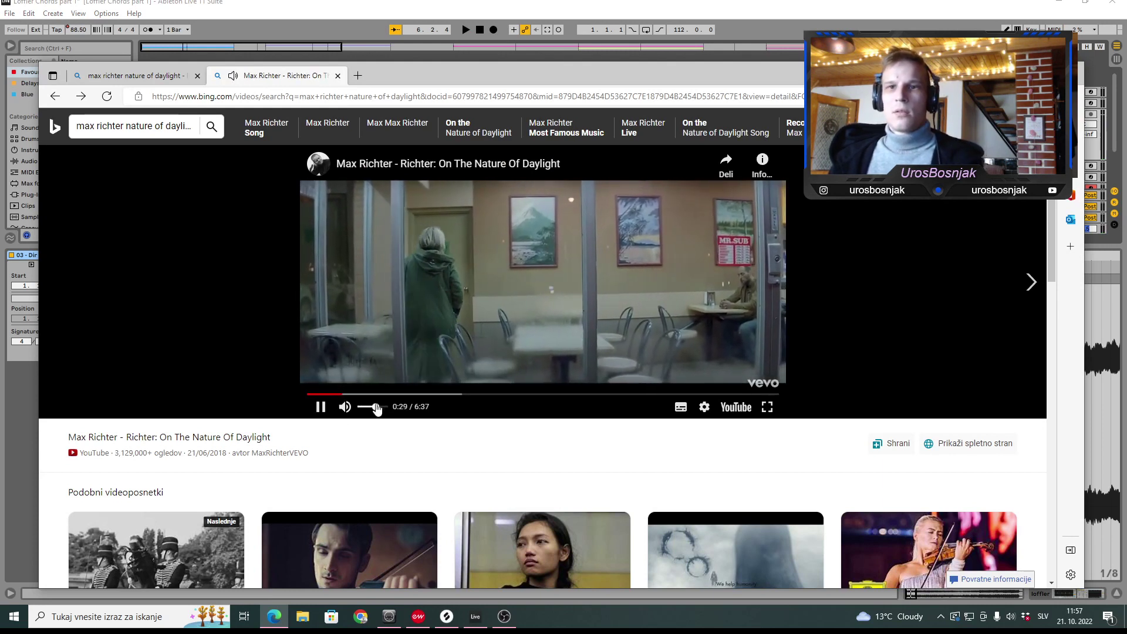
left_click(368, 408)
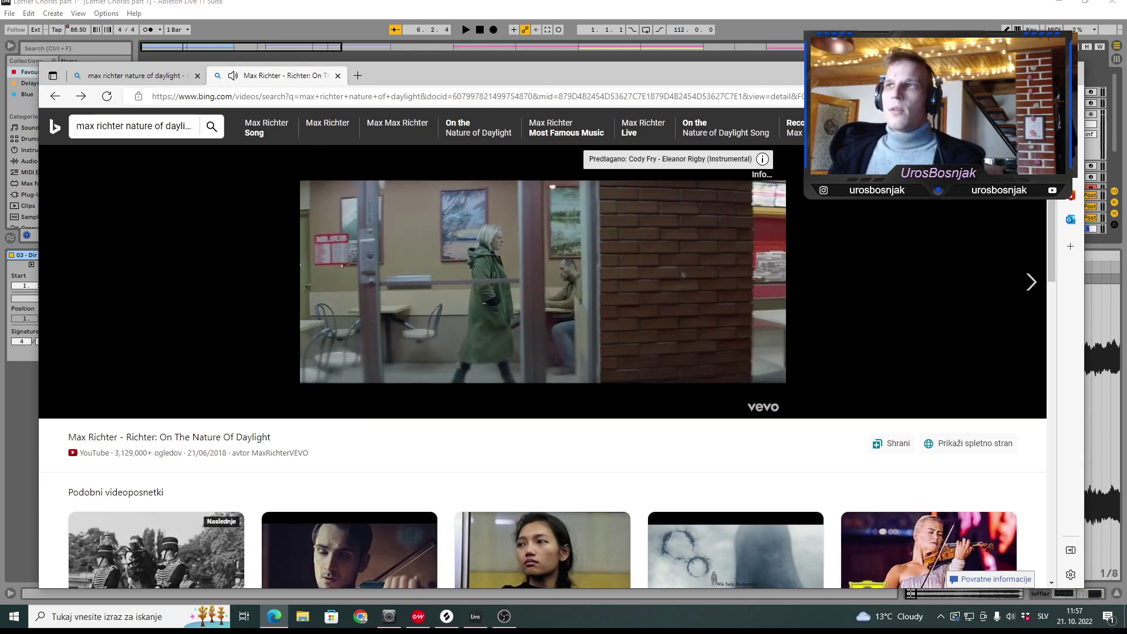
Return to Ableton Live, reset the Dir Jehova audio clip's pitch to 0 semitones, and hide the clip's detail view.
key("alt+Tab")
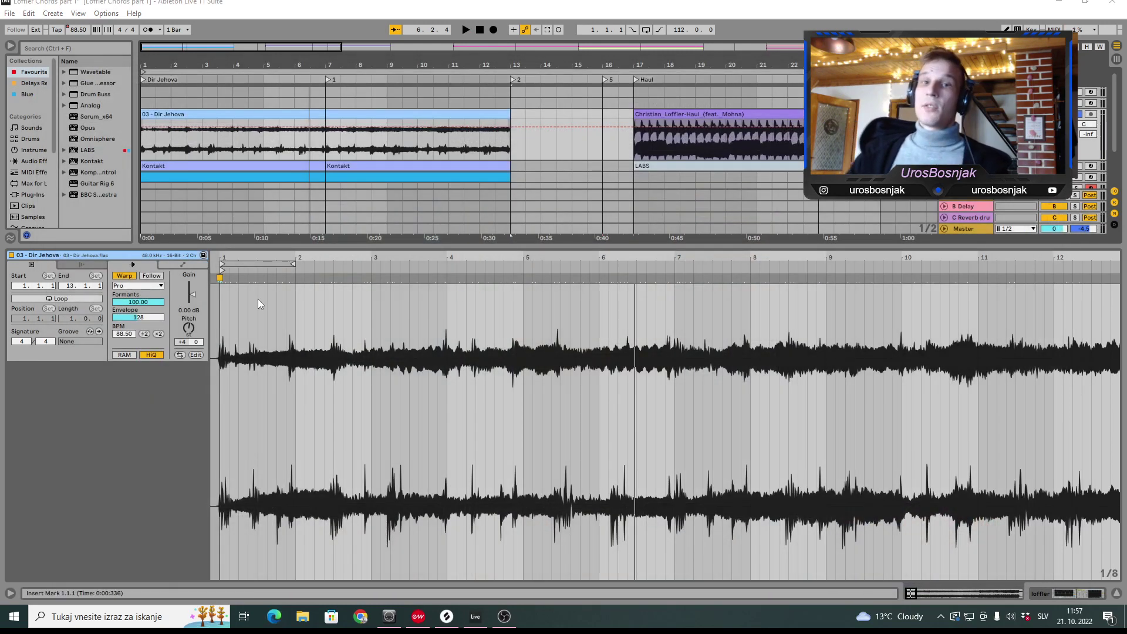
left_click(189, 327)
key("Delete")
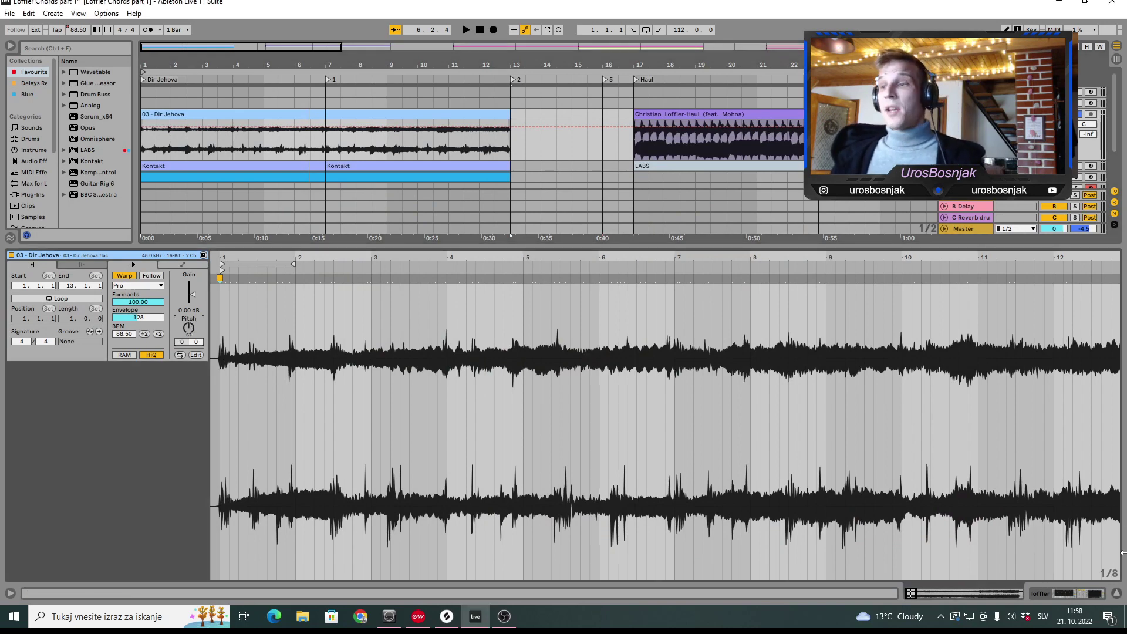
left_click(1117, 594)
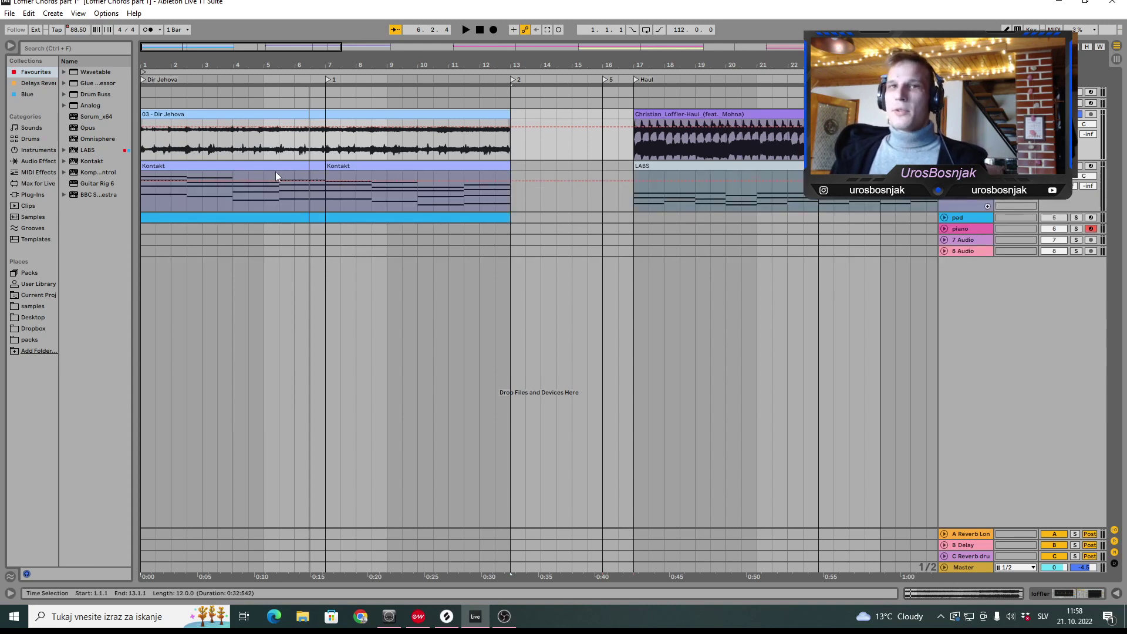
left_click(352, 188)
left_click(1088, 185)
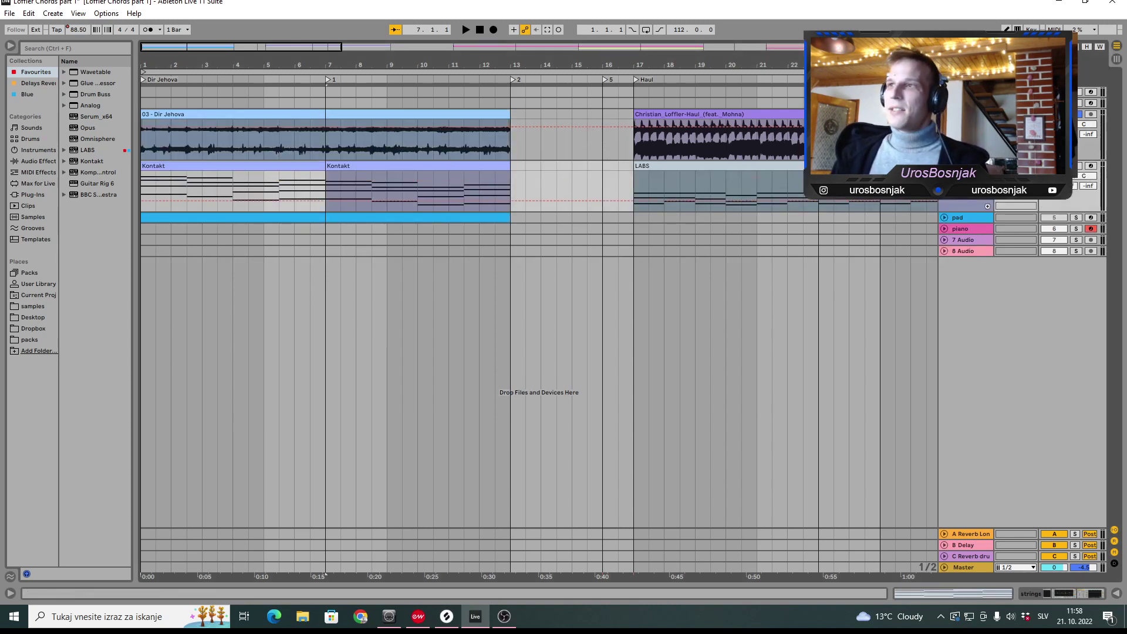
key("ctrl+z")
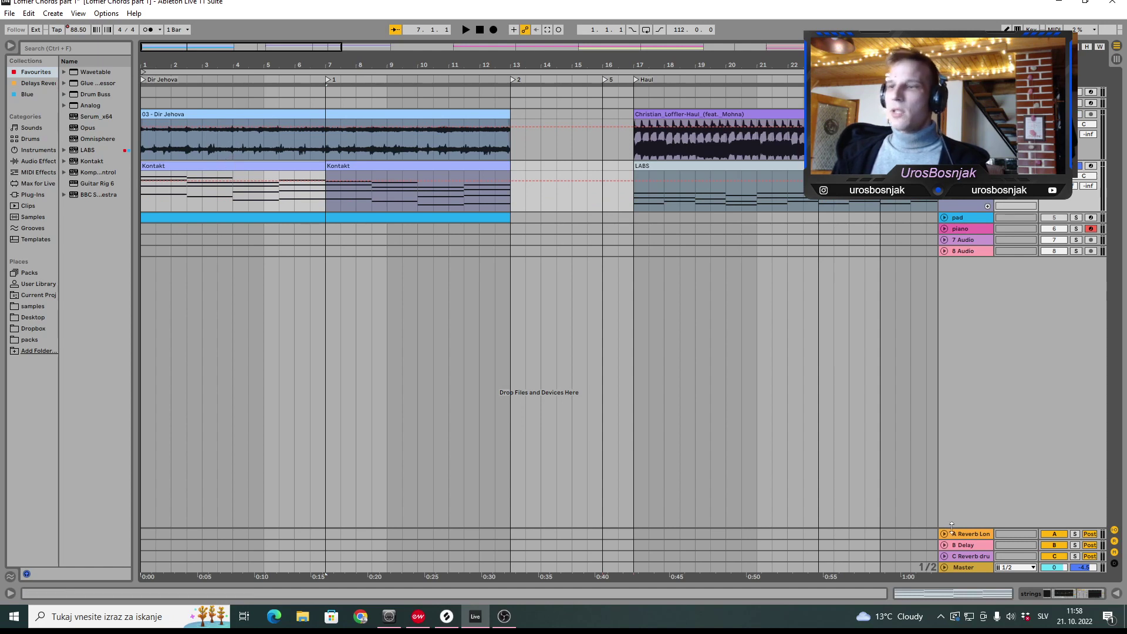
Open the strings track's Kontakt instrument to view the Sospiro Strings patch, and close its window again.
left_click(1037, 595)
left_click(38, 475)
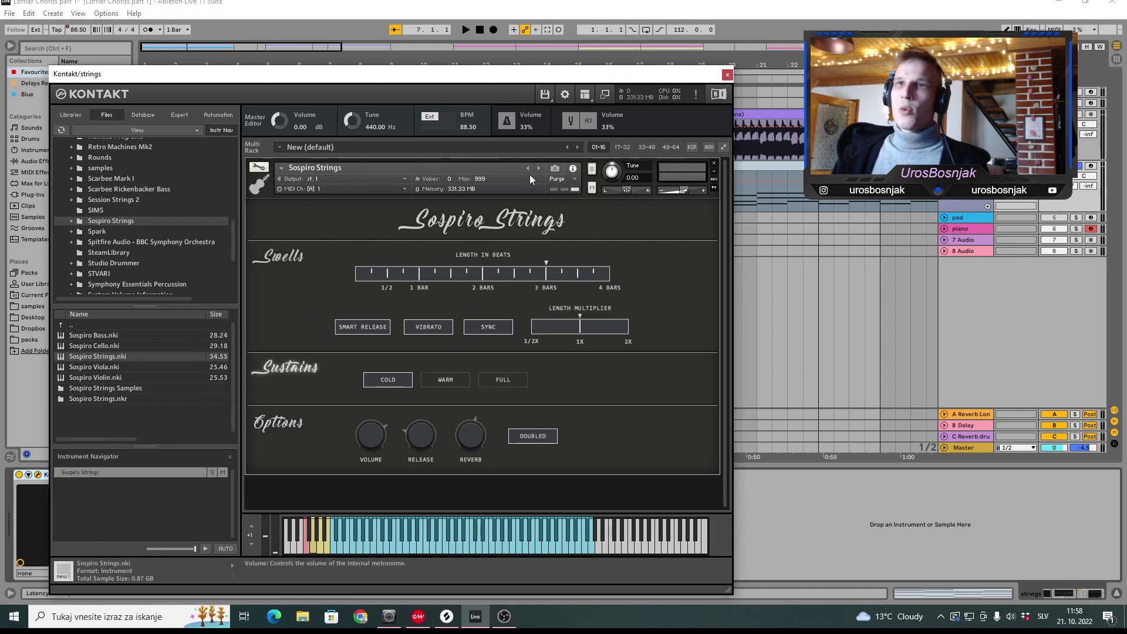
left_click_drag(502, 74, 744, 44)
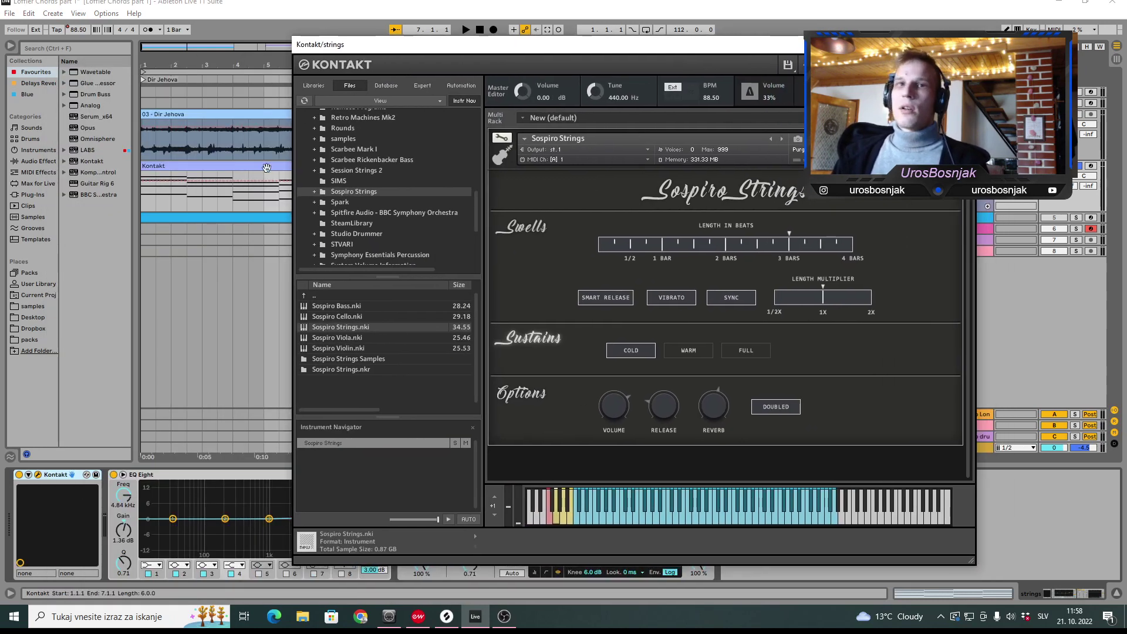
key("shift+Tab")
left_click(966, 44)
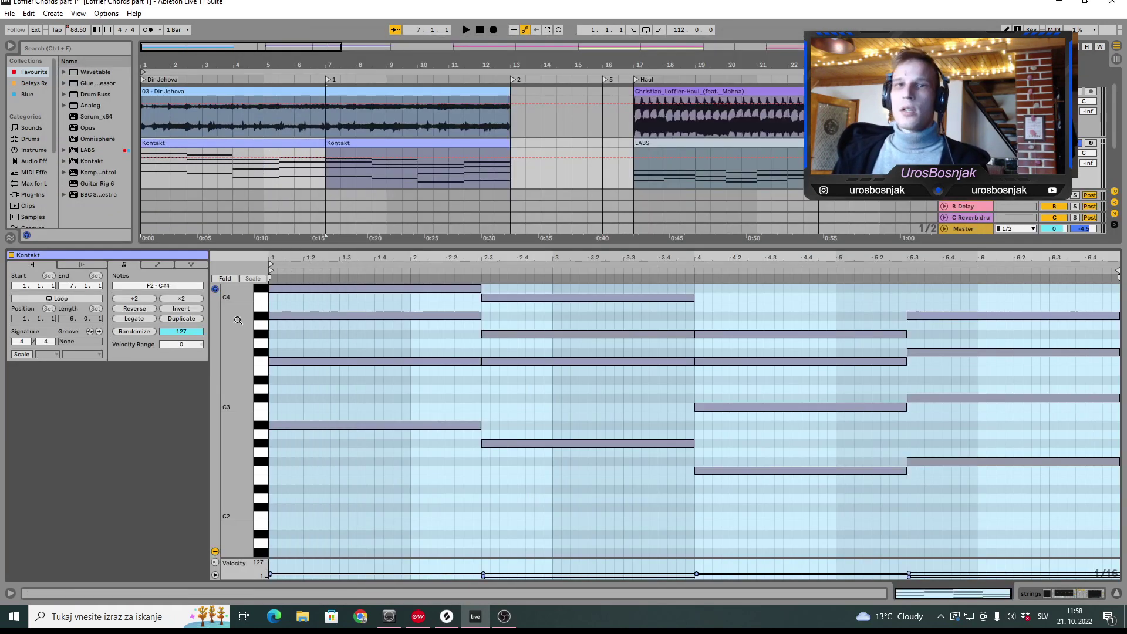
Transpose all notes in the first Kontakt strings clip down four semitones.
scroll(233, 319, "up", 4)
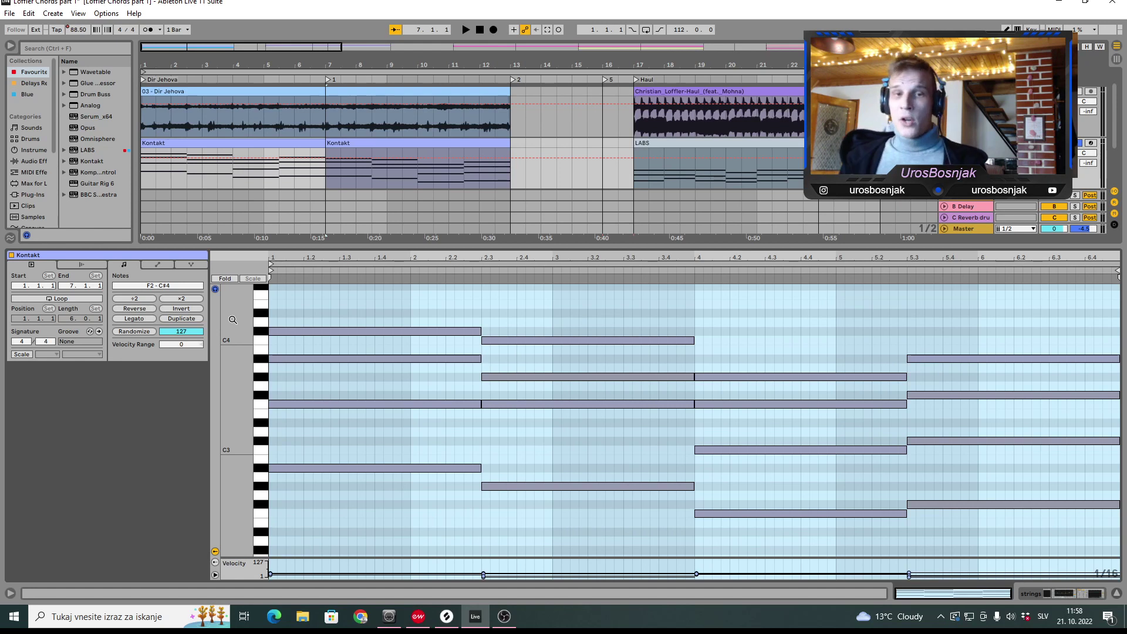
scroll(233, 319, "down", 5)
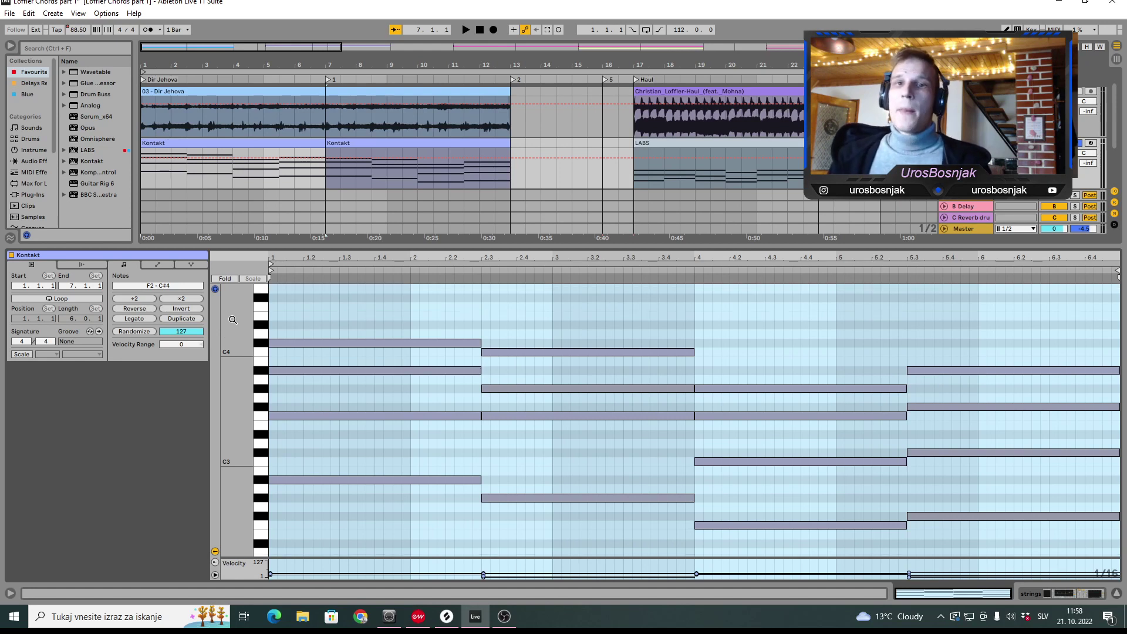
key("ctrl+a")
key("Down")
key("Down")
key("Down")
key("Down")
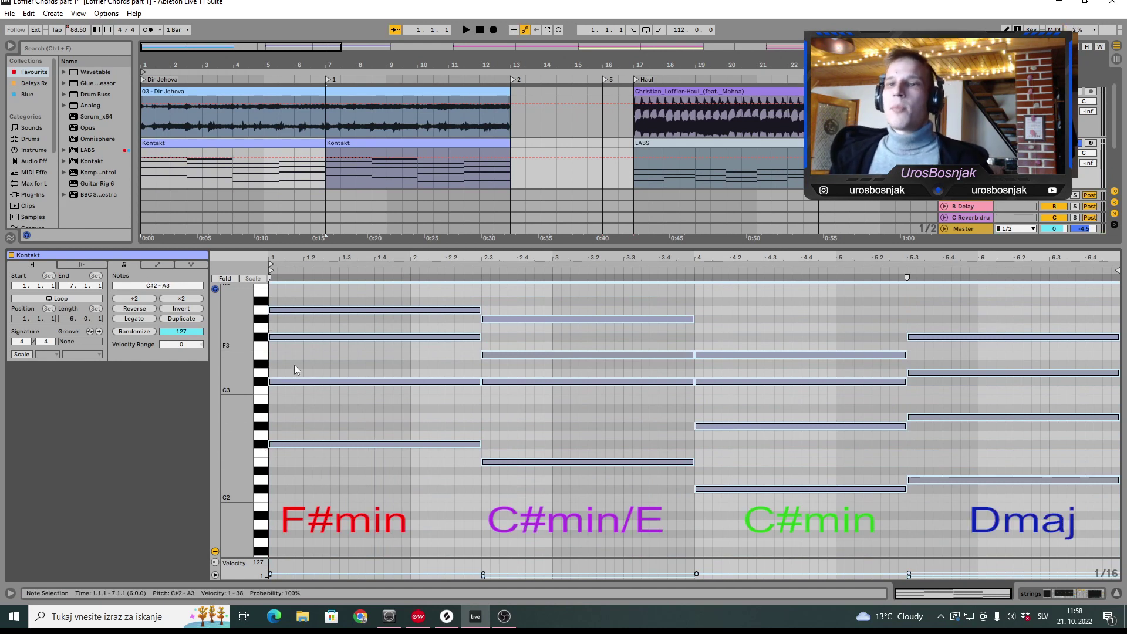
Examine the second, third and fourth chords of the strings clip by selecting their notes in turn, and play the progression.
left_click_drag(500, 488, 536, 304)
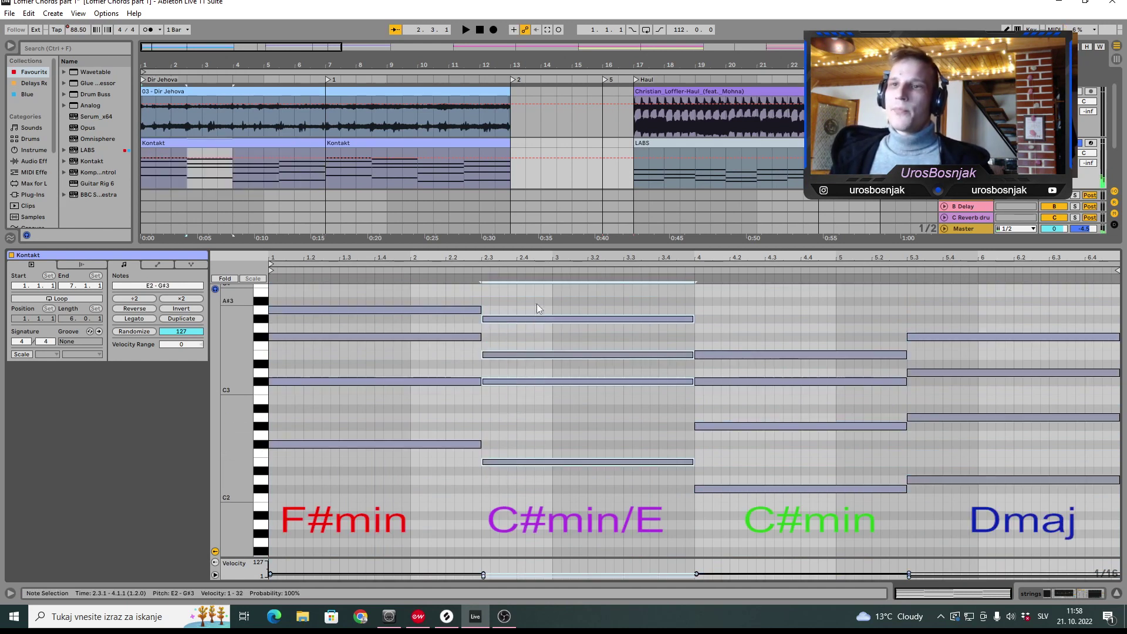
left_click_drag(521, 395, 527, 295)
left_click_drag(504, 419, 541, 224)
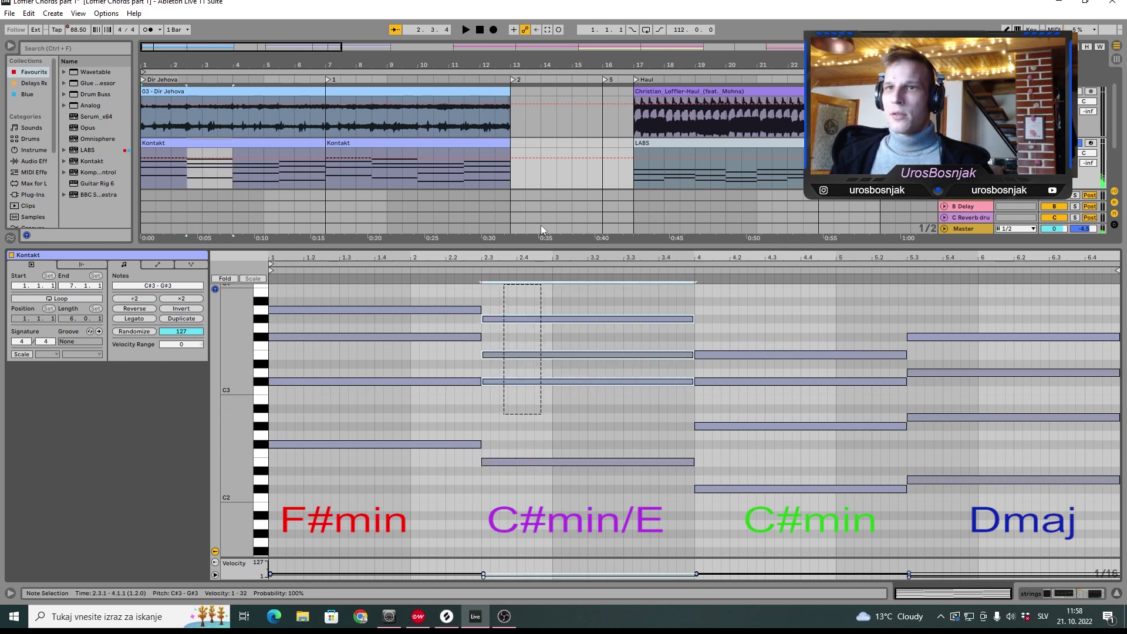
left_click_drag(622, 279, 483, 530)
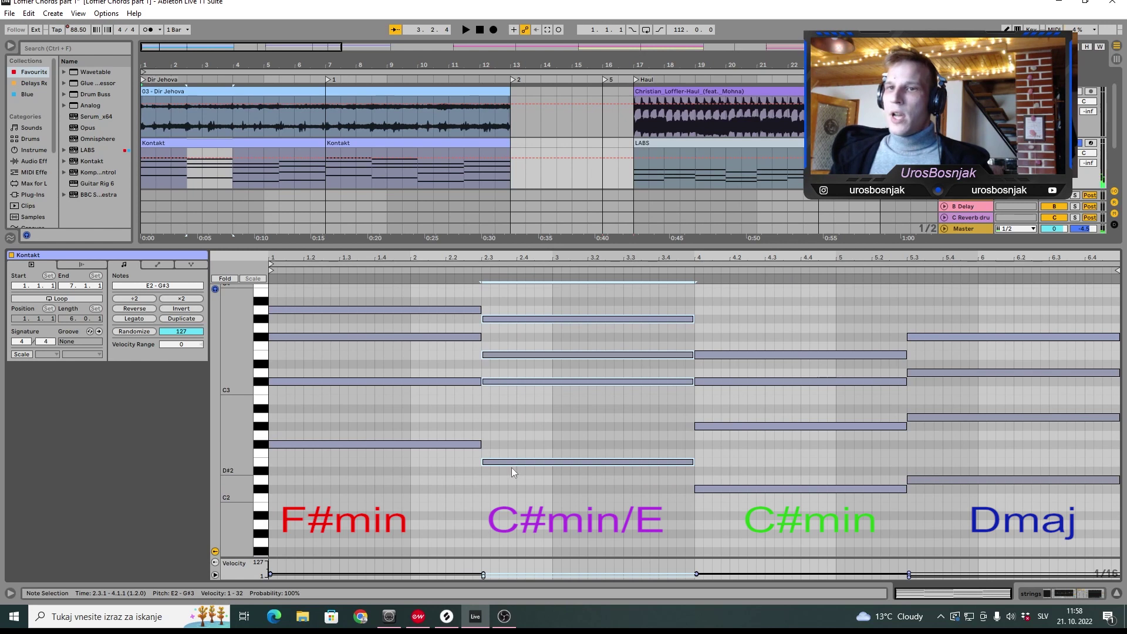
left_click_drag(722, 516, 741, 281)
left_click_drag(959, 500, 969, 284)
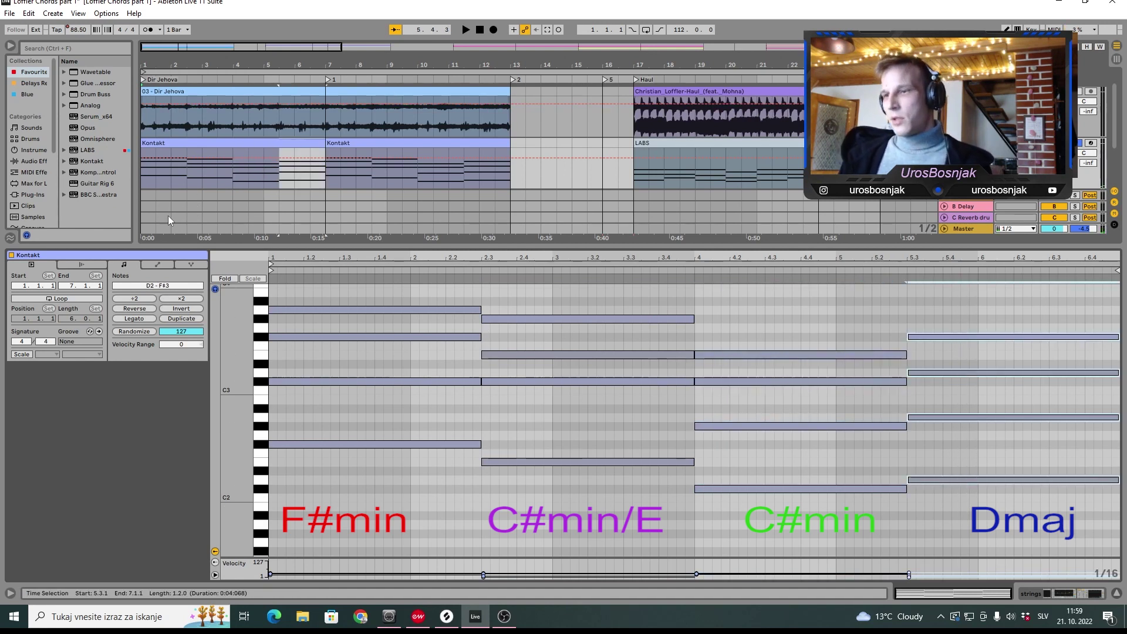
key("space")
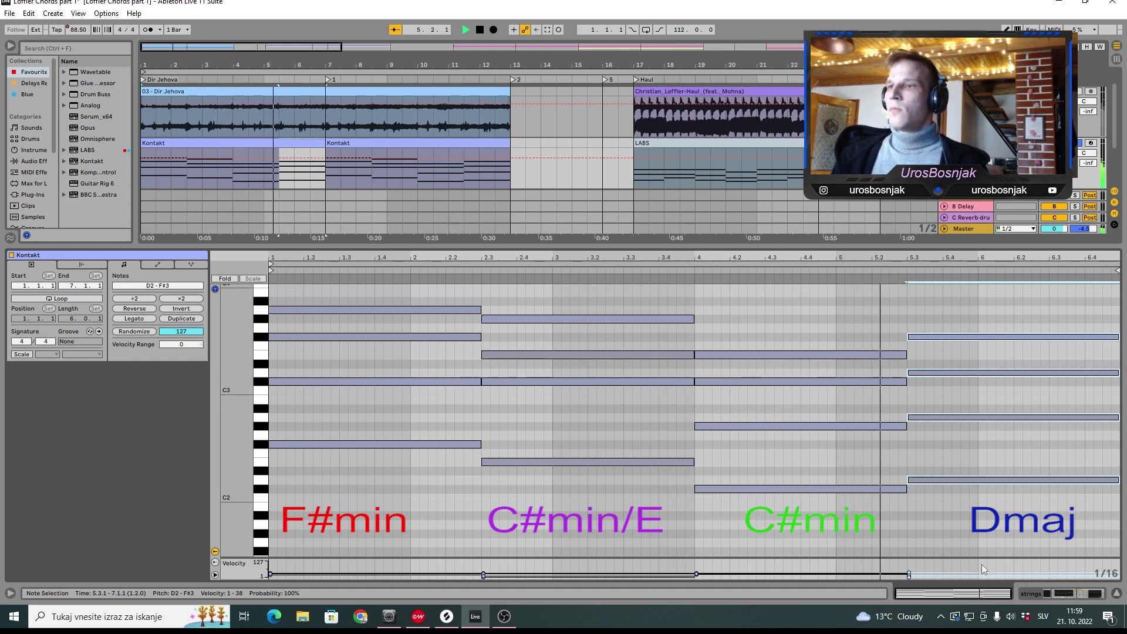
Compare the Warm and Cold sustains of Sospiro Strings in Kontakt by playing the clip with each, leaving Cold chosen and the plug-in window hidden.
left_click(1058, 594)
left_click(38, 474)
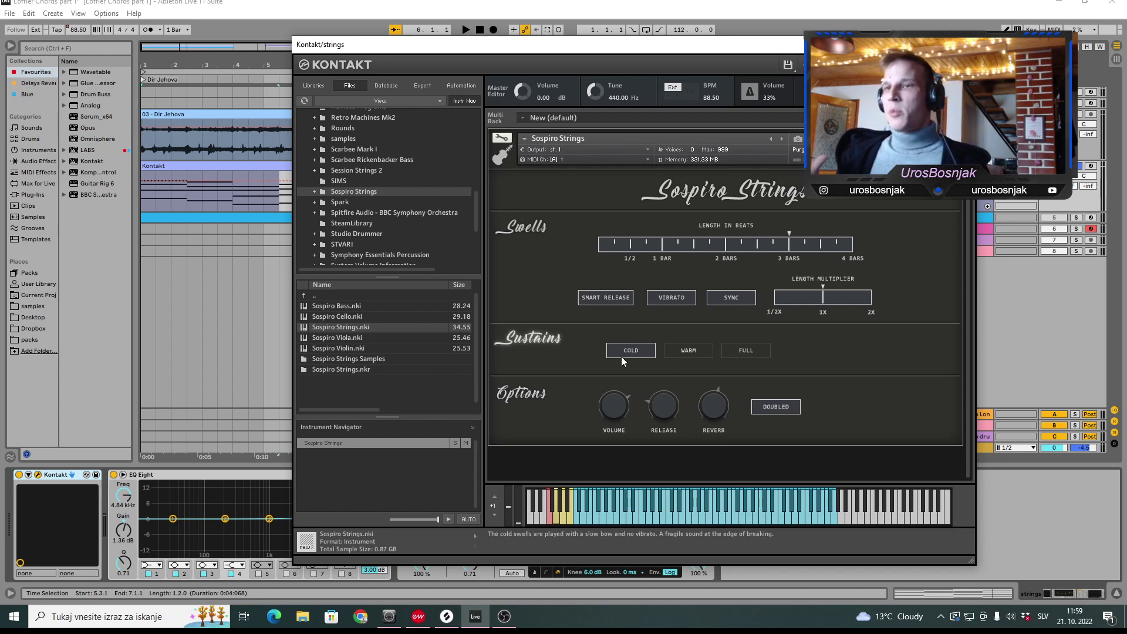
left_click(688, 350)
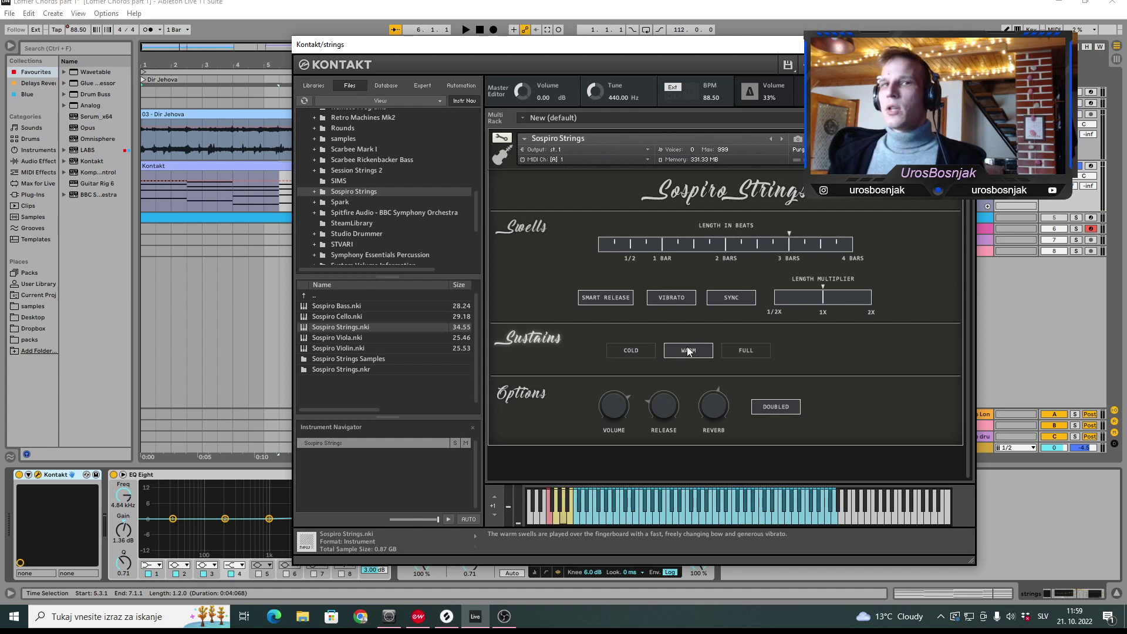
key("space")
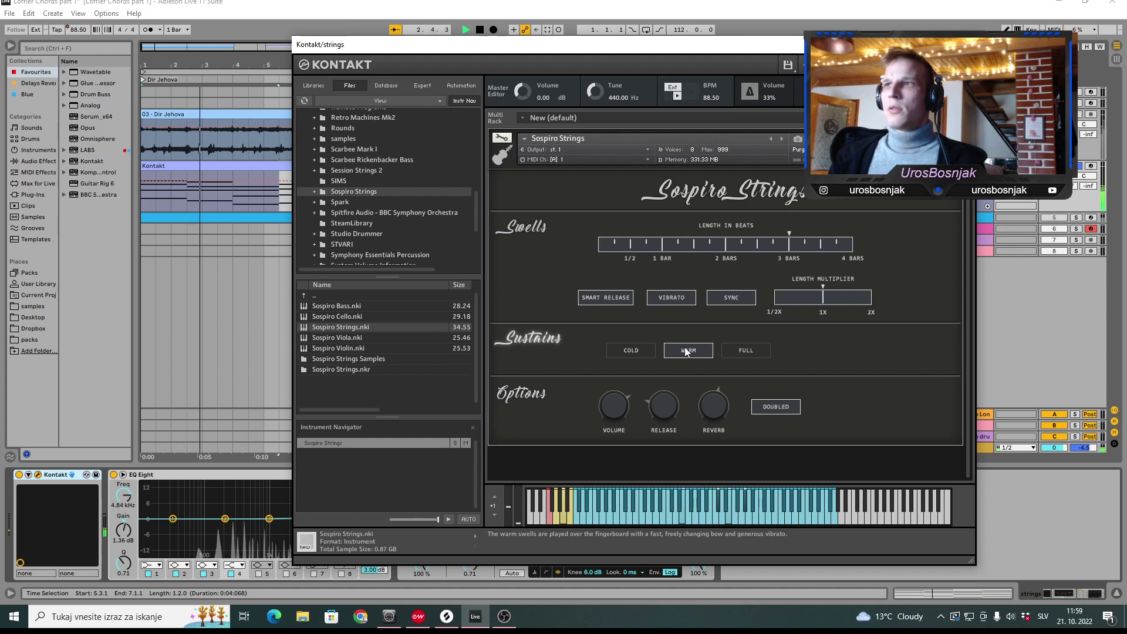
key("space")
left_click(638, 355)
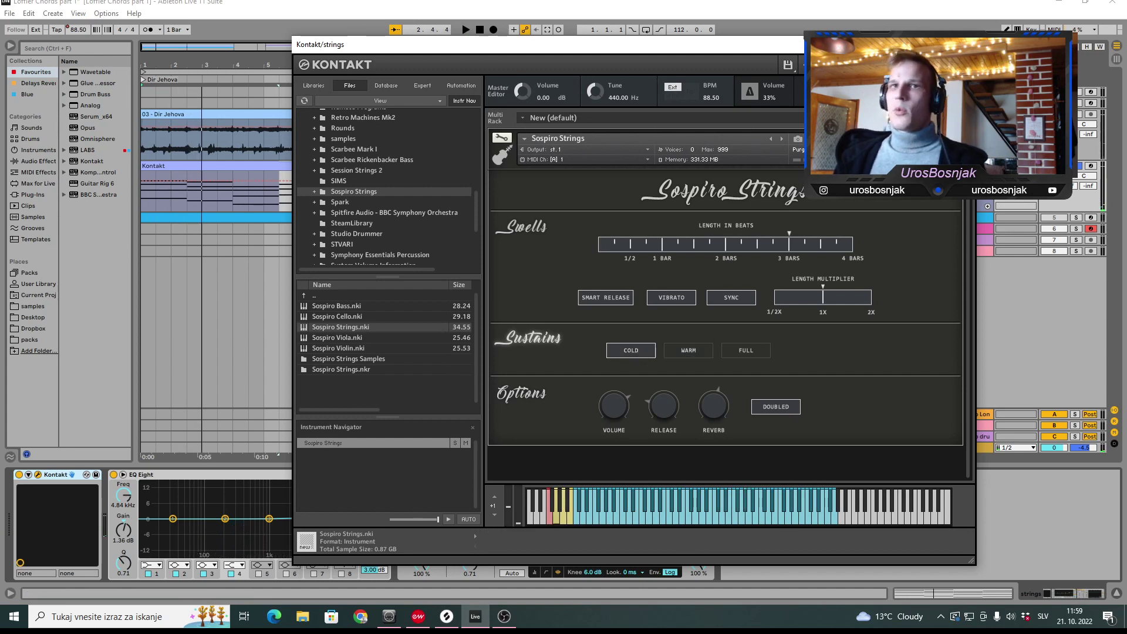
key("space")
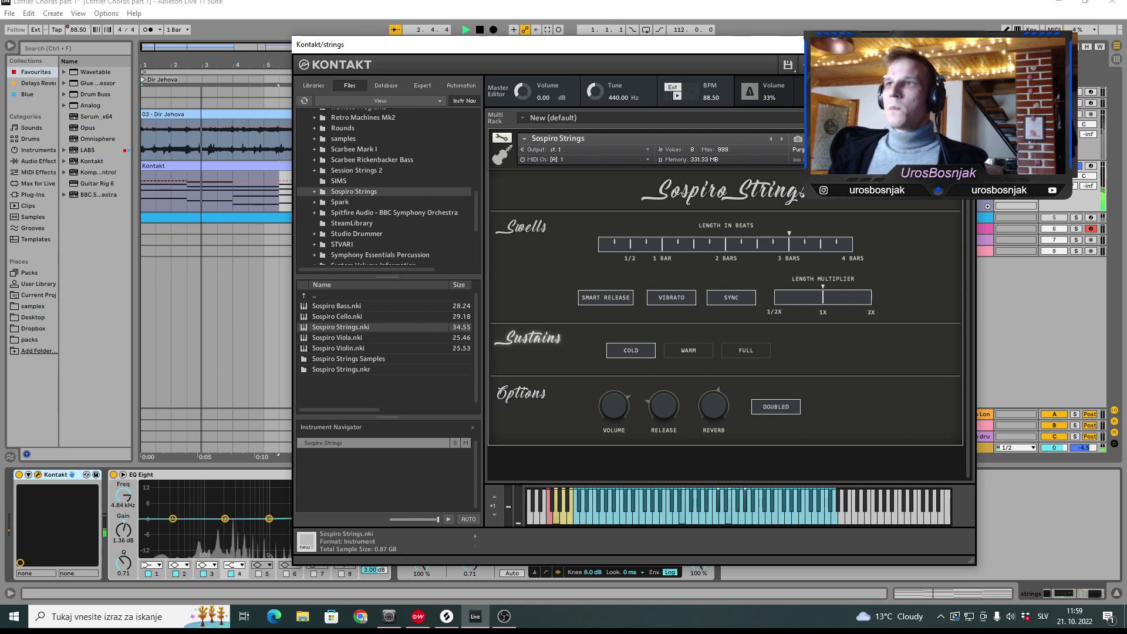
key("space")
key("ctrl+alt+p")
Listen to the original Dir Jehova audio together with the Kontakt strings from bar 1 through most of bar 6.
left_click_drag(178, 64, 526, 47)
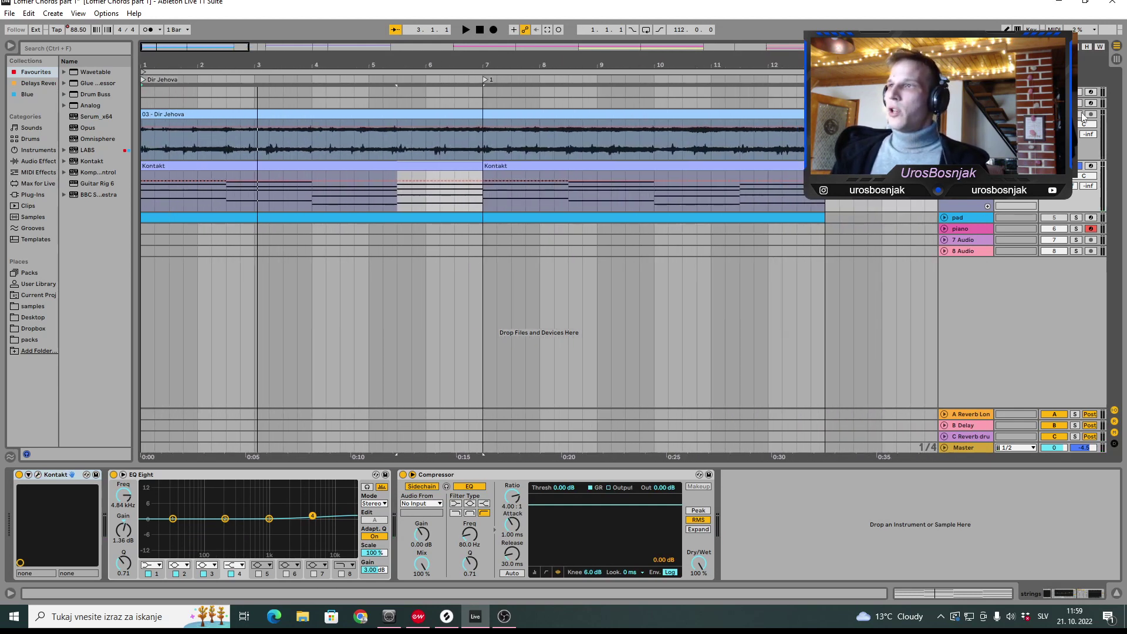
double_click(410, 120)
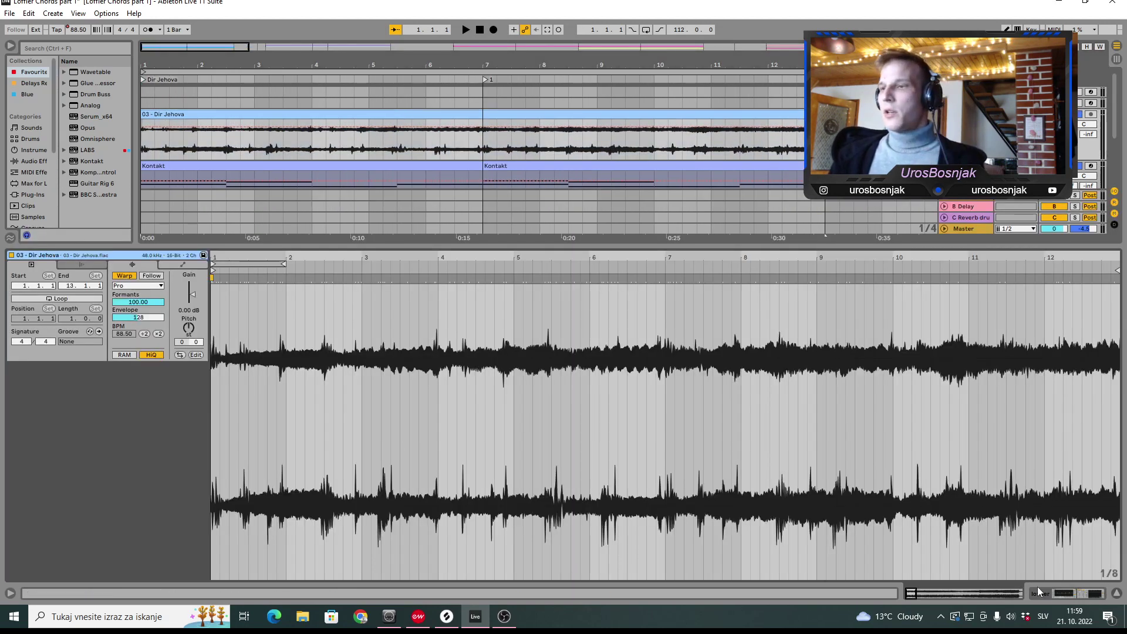
left_click(1040, 592)
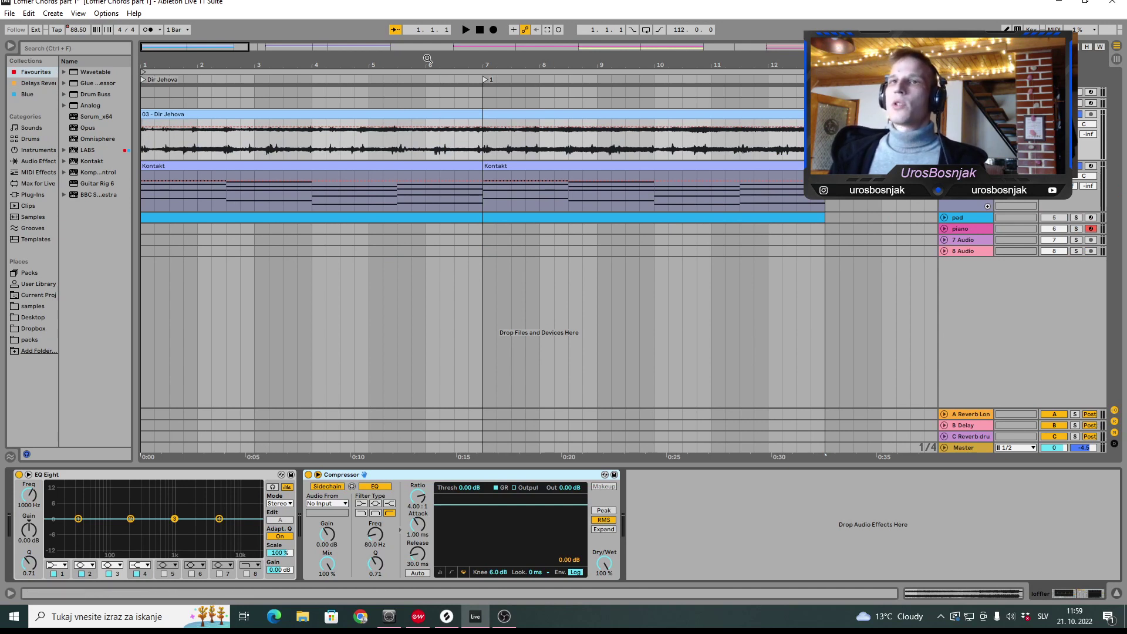
key("space")
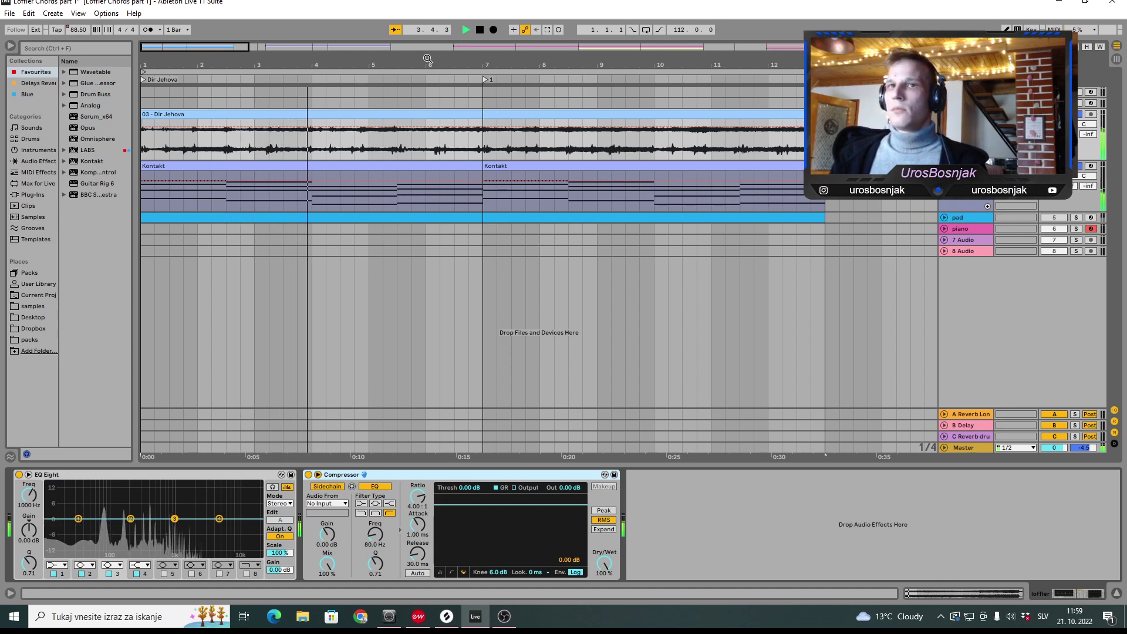
left_click_drag(427, 58, 384, 59)
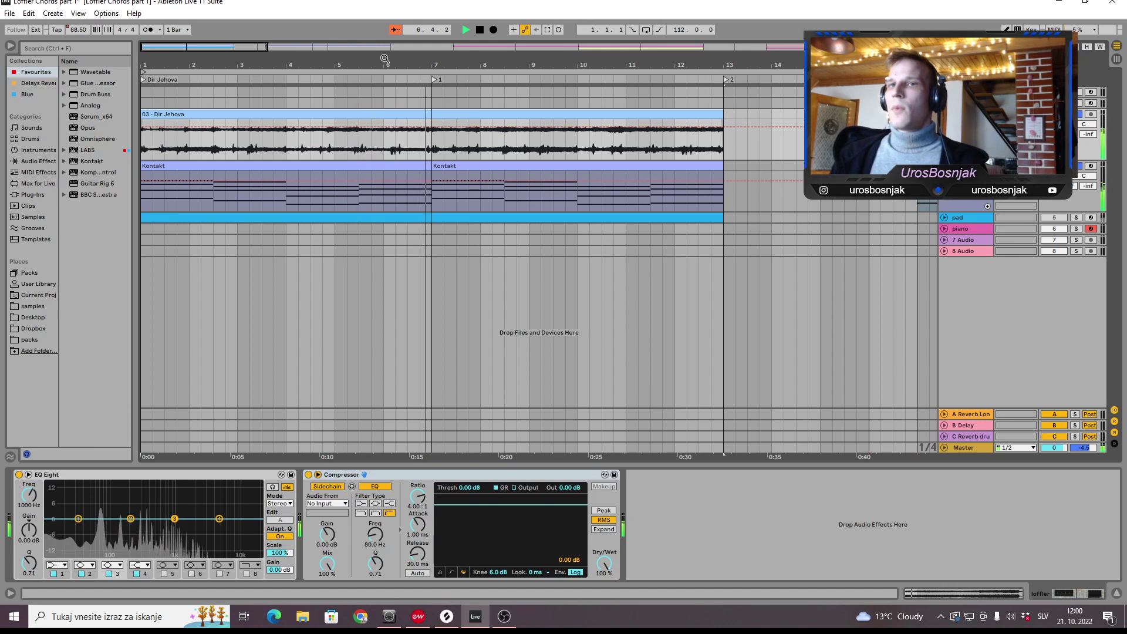
key("space")
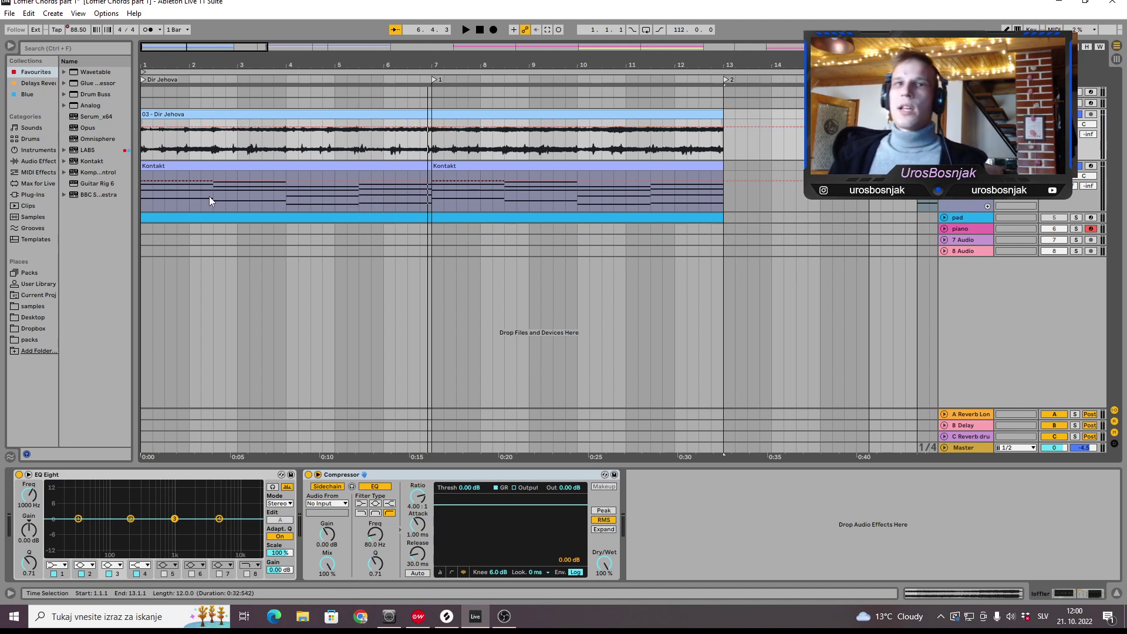
Select the first chord's span in the Kontakt strings clip and set the project's time signature to 6/8.
left_click_drag(213, 195, 145, 167)
left_click(145, 168)
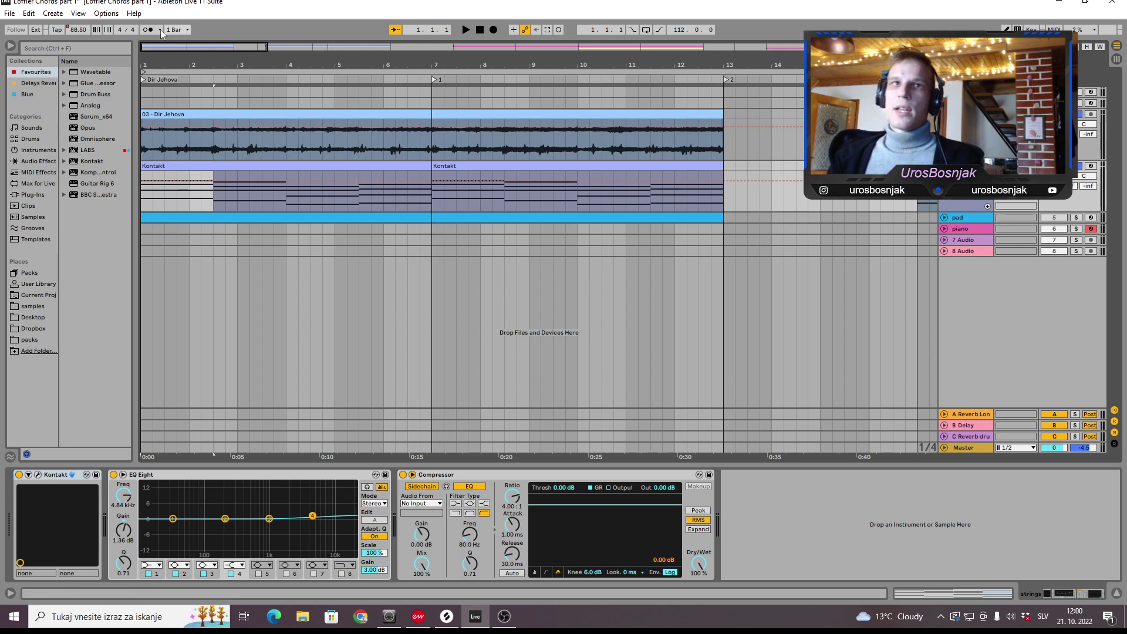
scroll(122, 30, "up", 2)
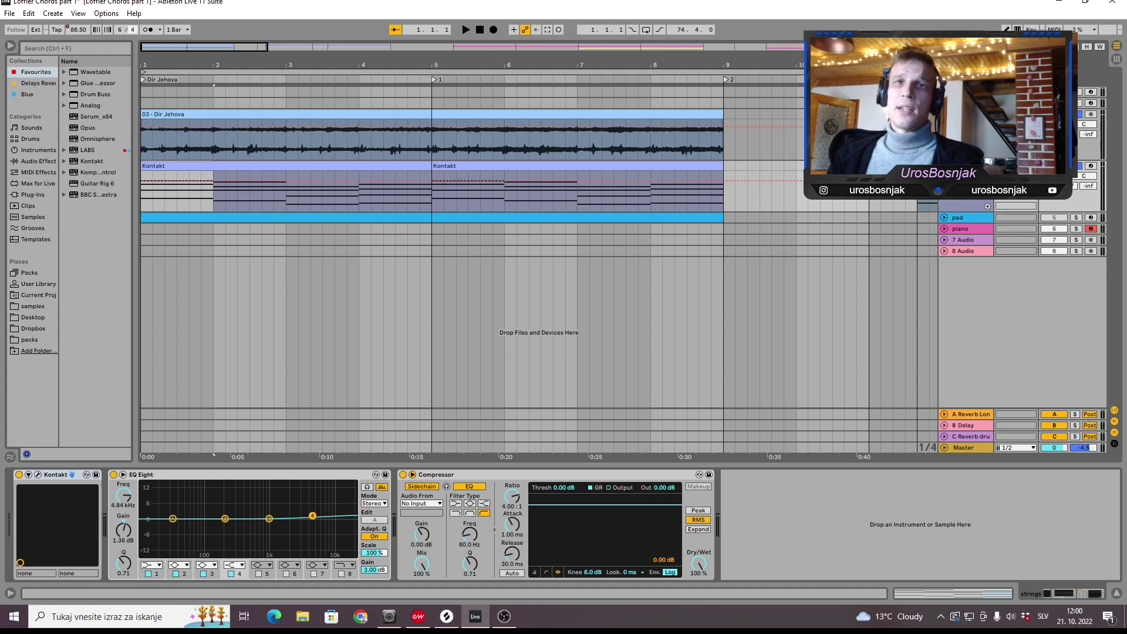
scroll(132, 29, "up", 1)
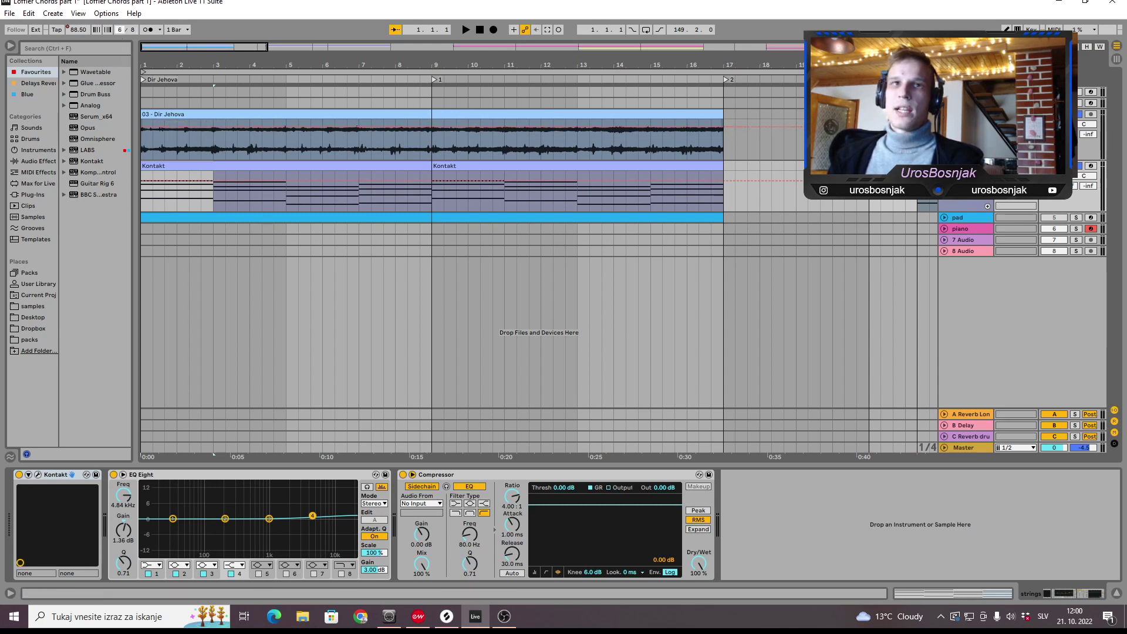
Set the project's time signature to 4/4 and select the first bar of the Kontakt strings clip.
left_click_drag(120, 29, 143, 47)
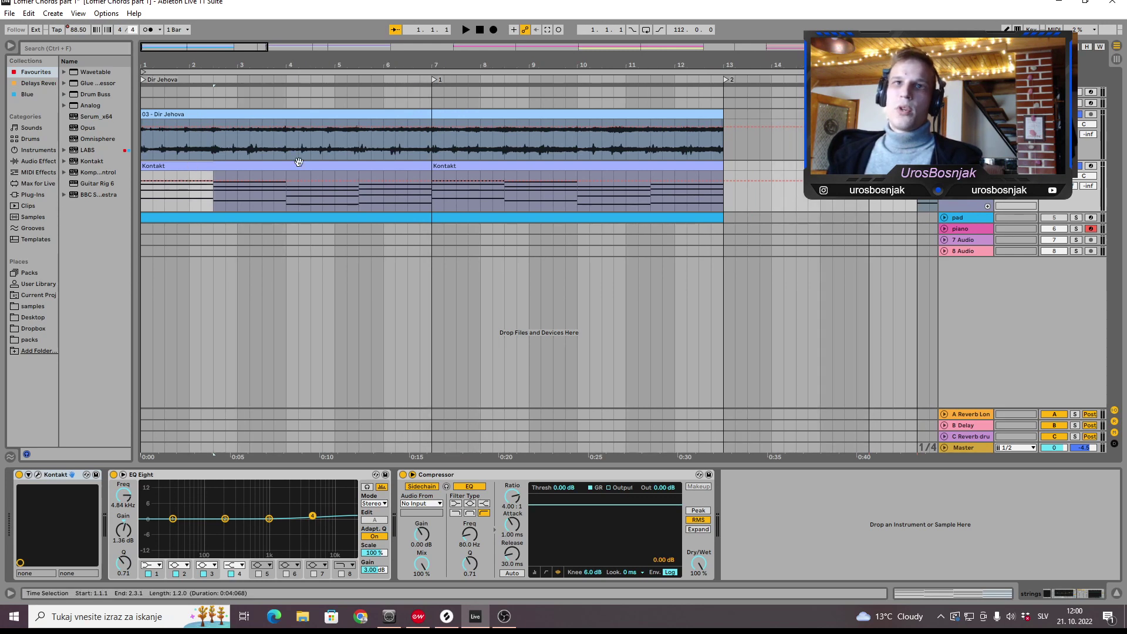
left_click_drag(192, 194, 206, 169)
left_click_drag(199, 170, 199, 170)
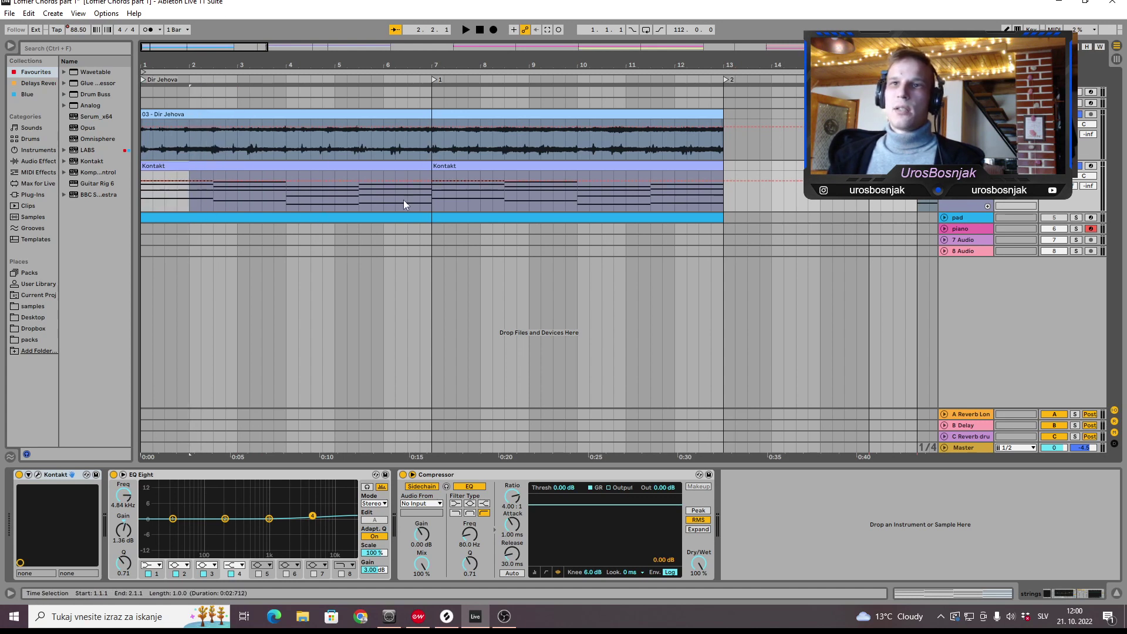
Fold the strings track, select the original Haul audio from bar 17, and listen to it until bar 25.
key("alt+u")
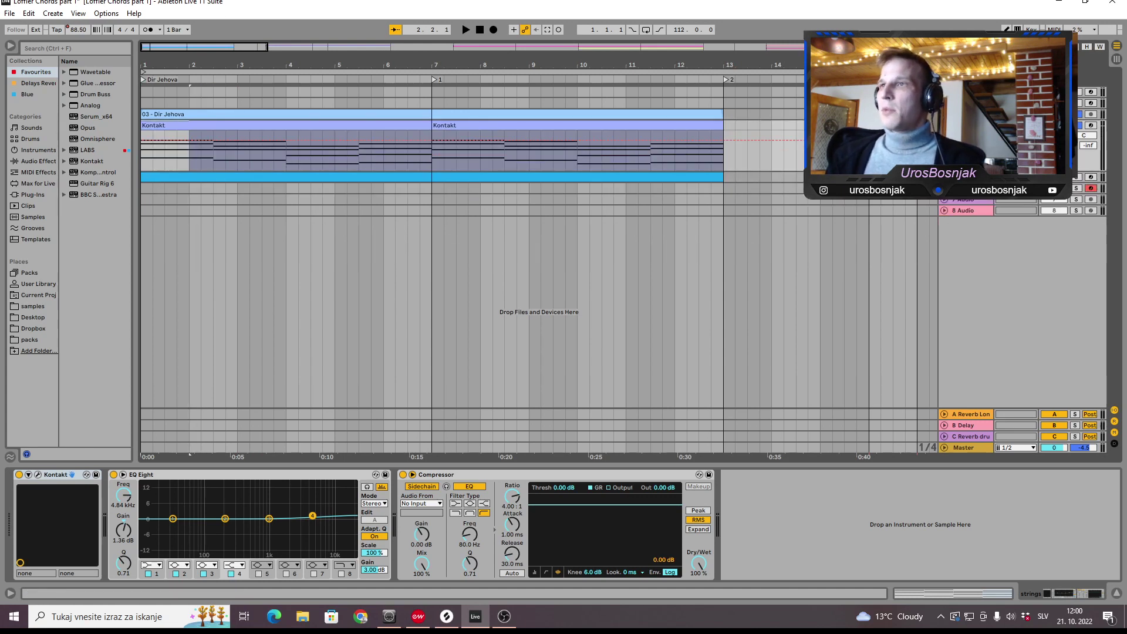
key("minus")
key("minus")
key("minus")
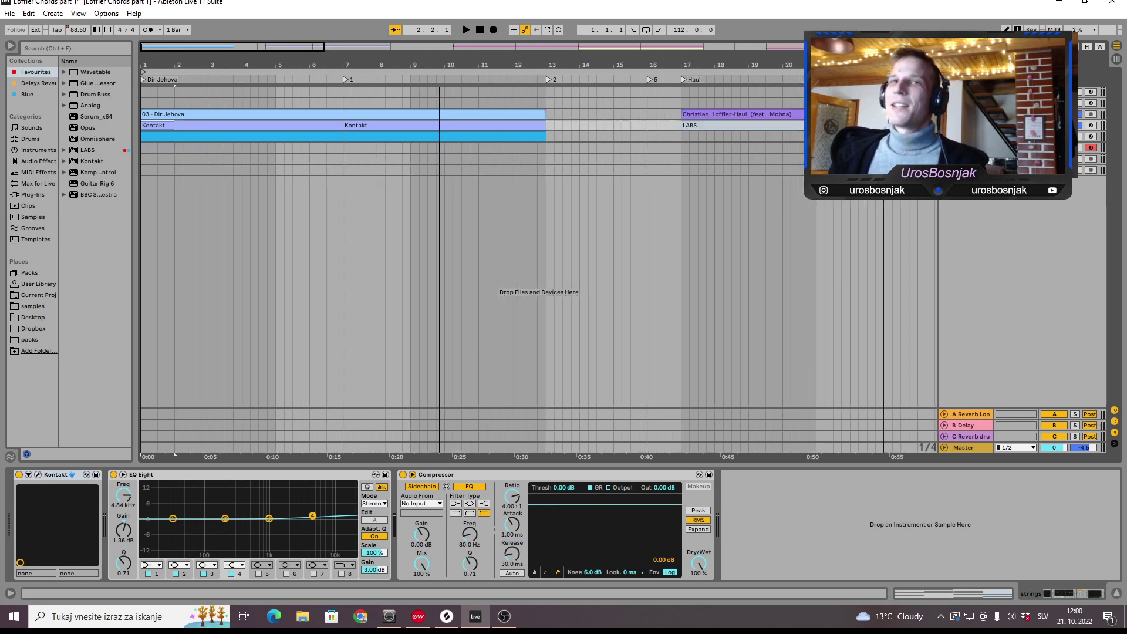
left_click(271, 120)
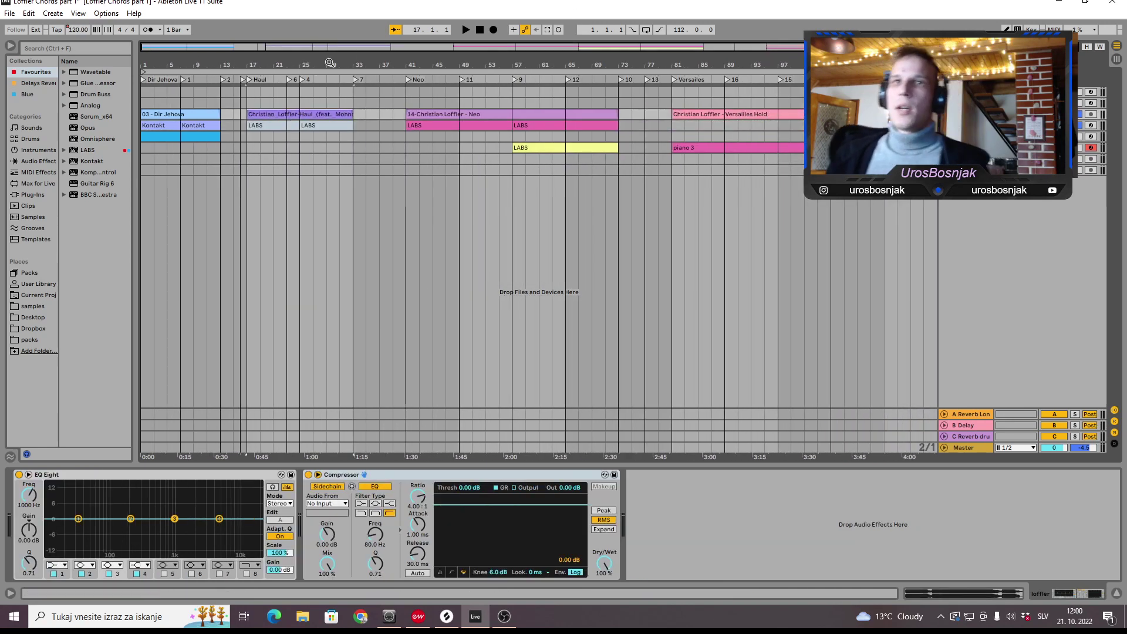
key("plus")
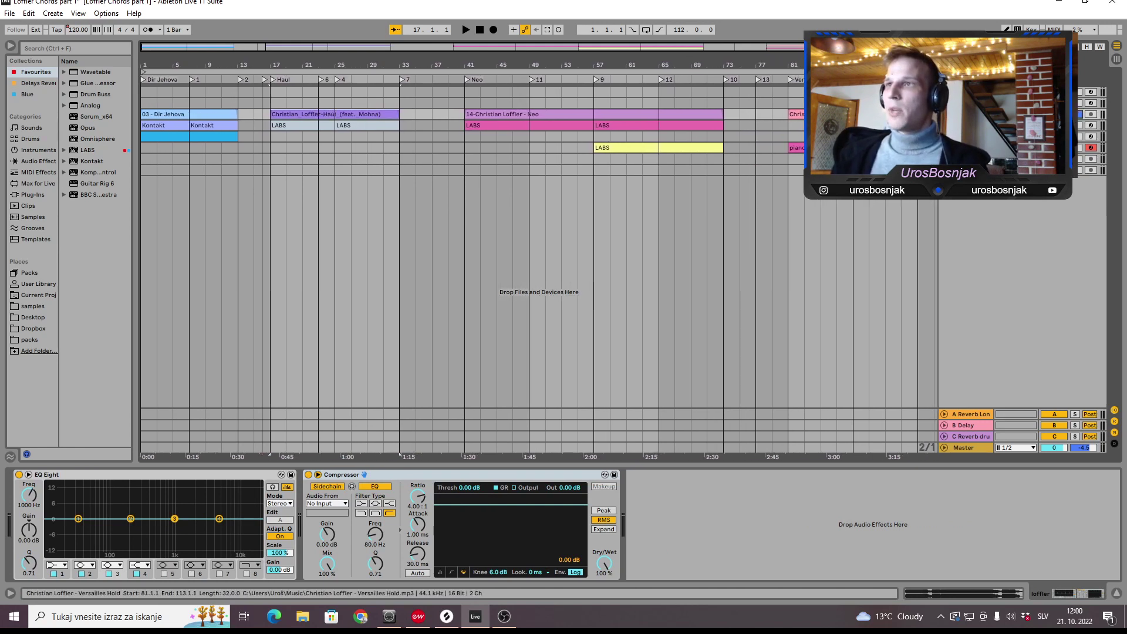
key("space")
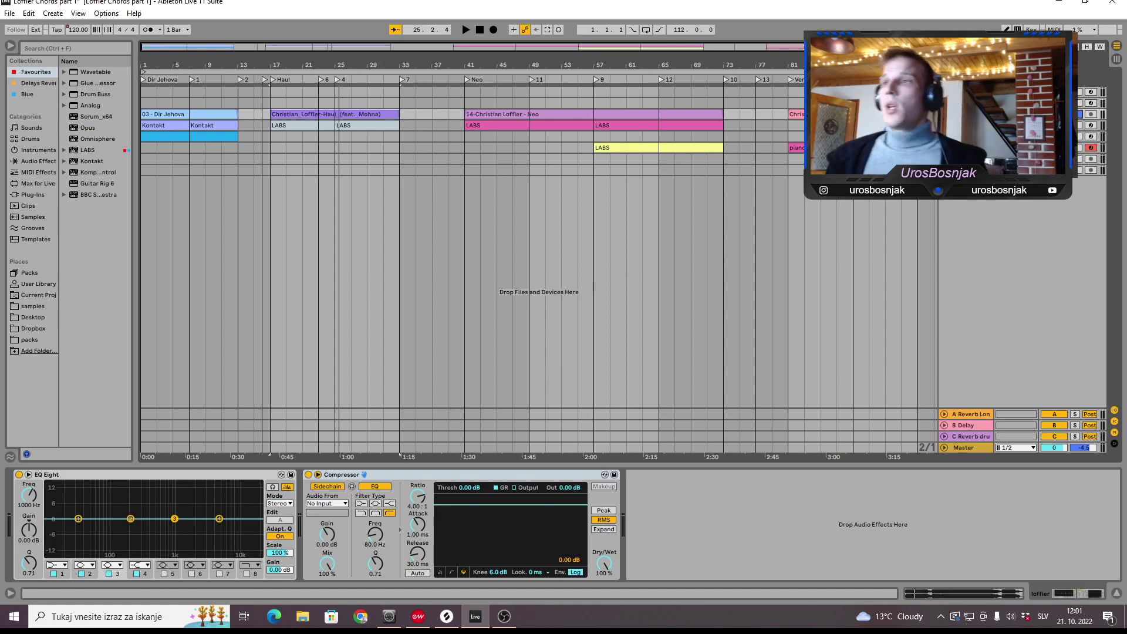
Unfold the strings track and compare the Dir Jehova Kontakt chords with the Haul LABS chords by selecting their clips and opening bars.
key("Right")
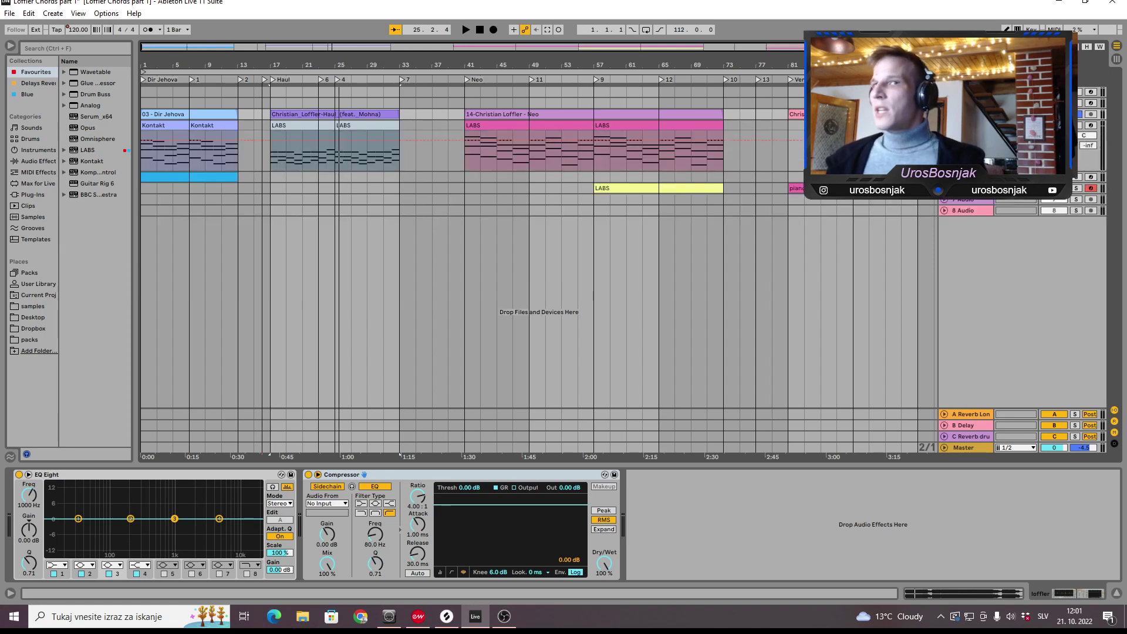
key("plus")
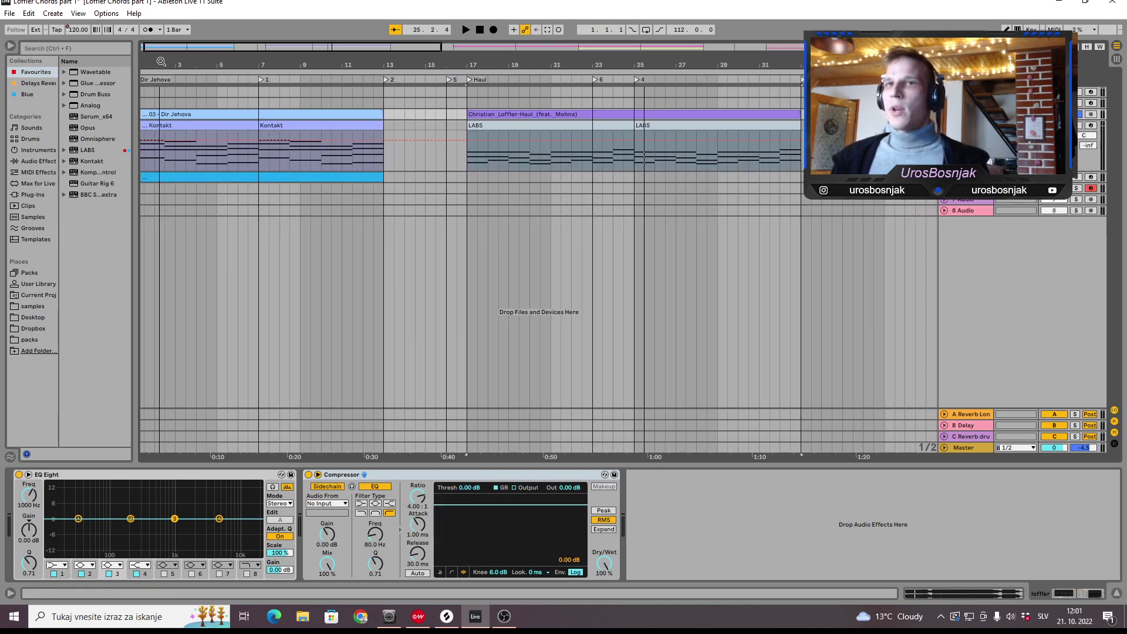
left_click(166, 125)
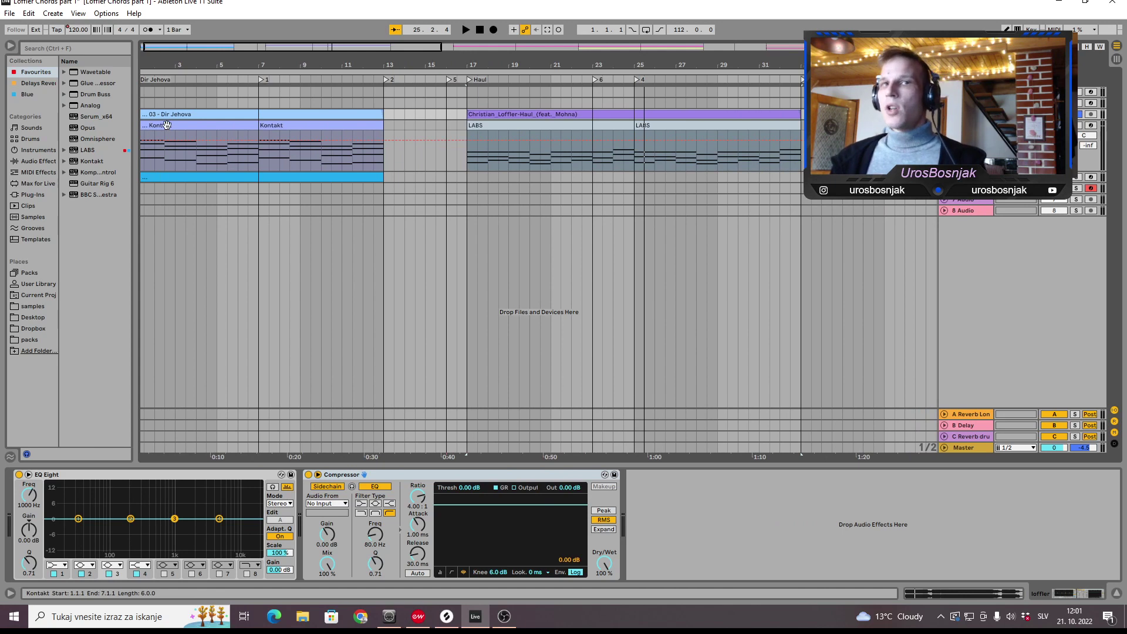
left_click(480, 125)
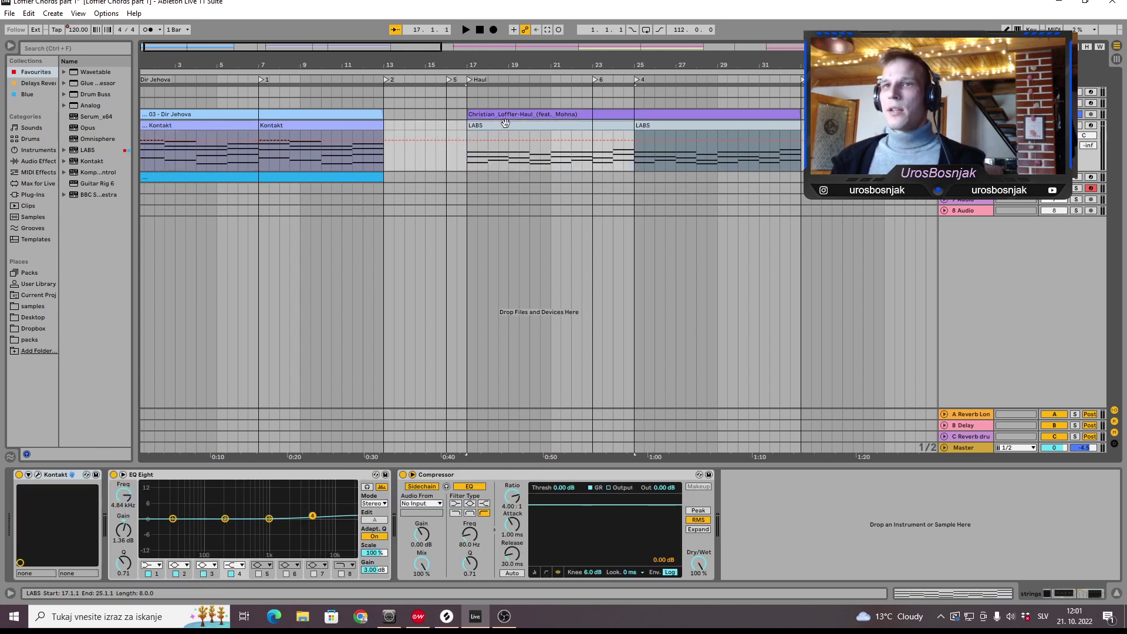
left_click_drag(489, 163, 470, 130)
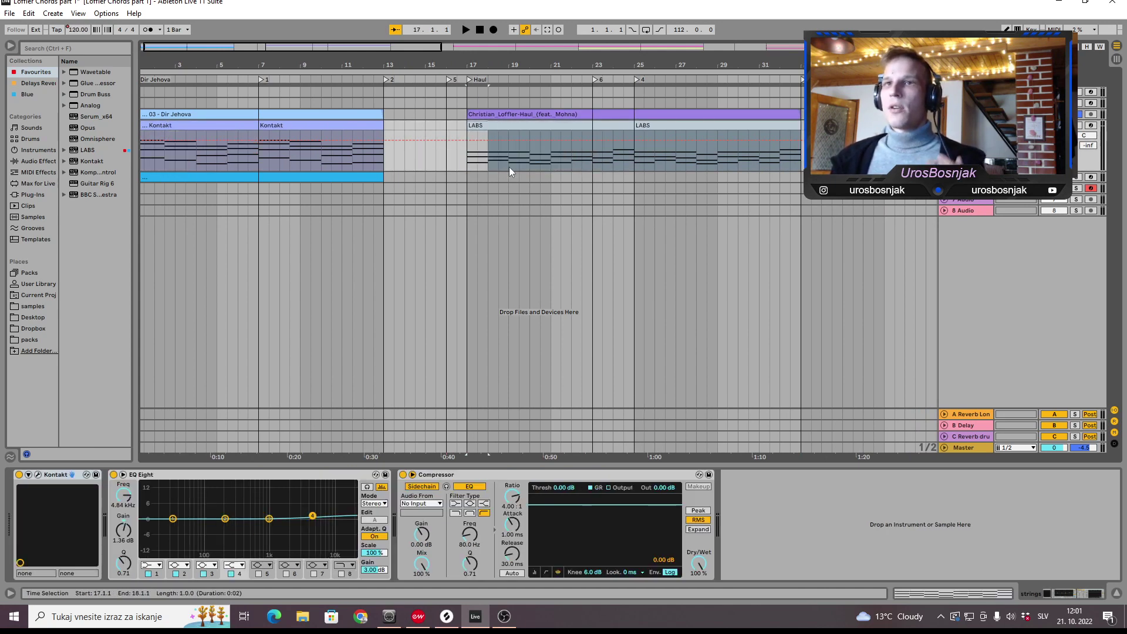
left_click_drag(509, 167, 477, 165)
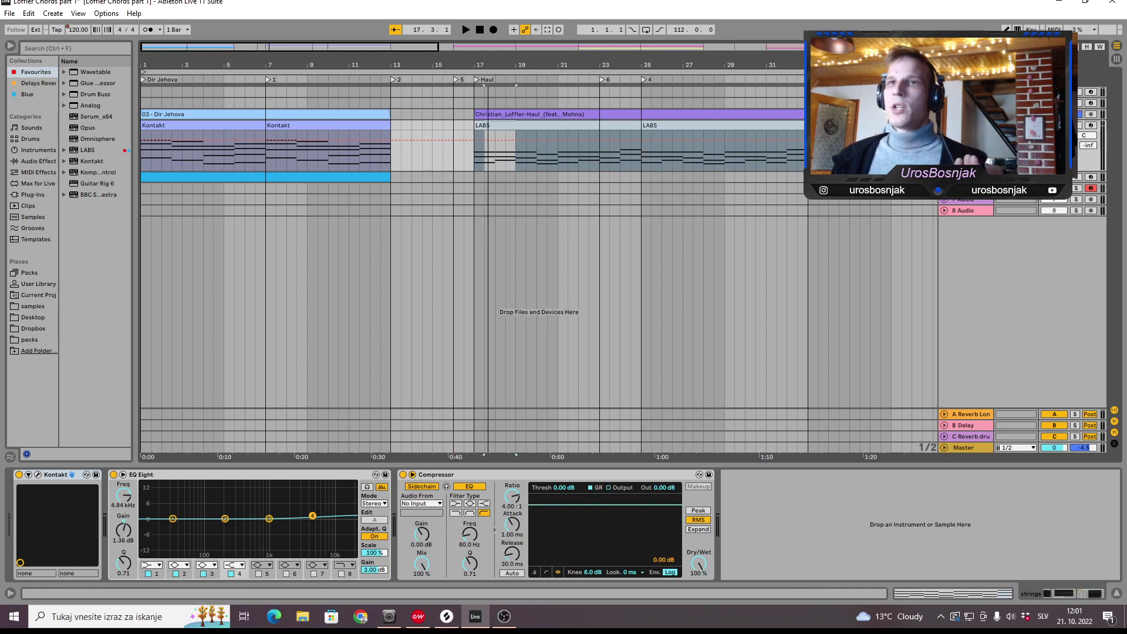
left_click(249, 127)
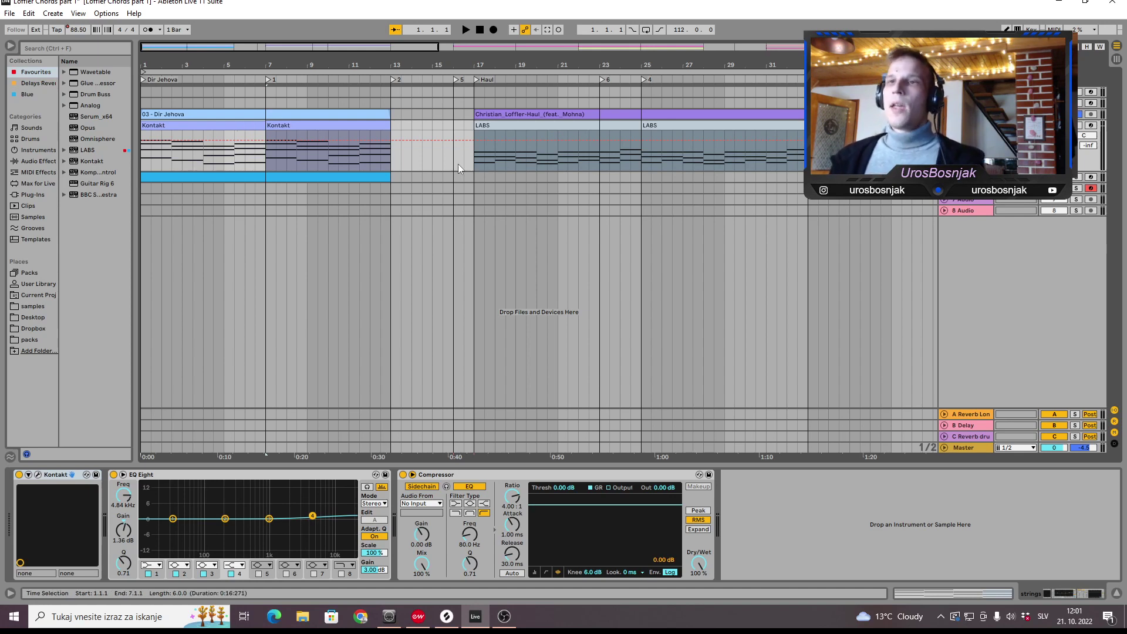
Open the first Haul LABS clip and examine its first chord, shifting the lowest note up an octave and back to D2.
double_click(503, 131)
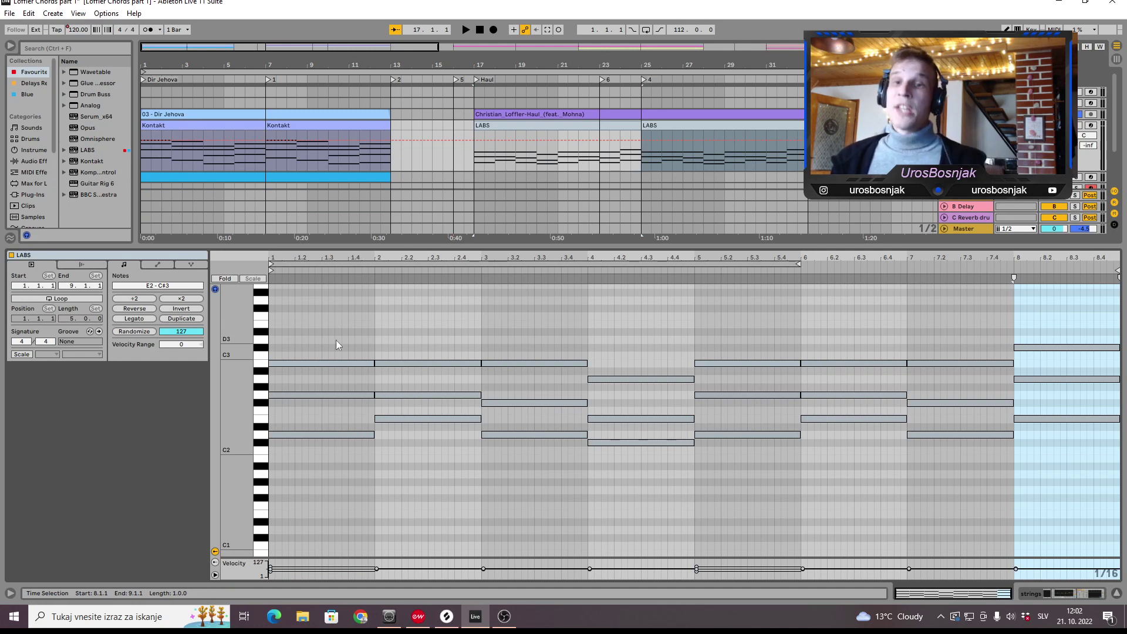
left_click_drag(333, 482, 333, 297)
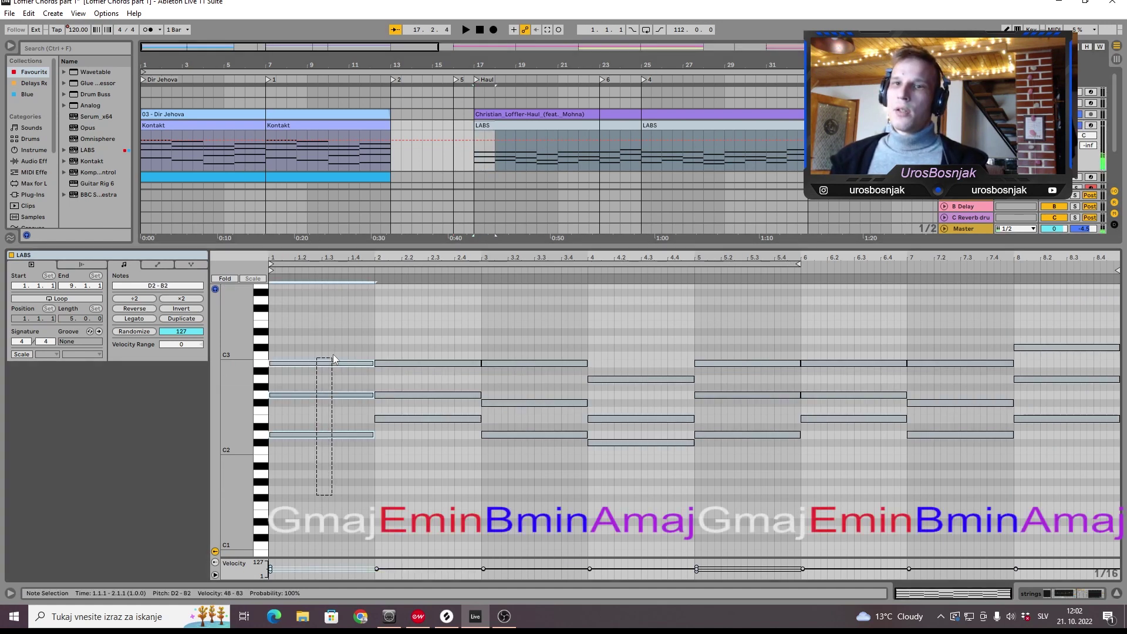
left_click(329, 434)
key("shift+Up")
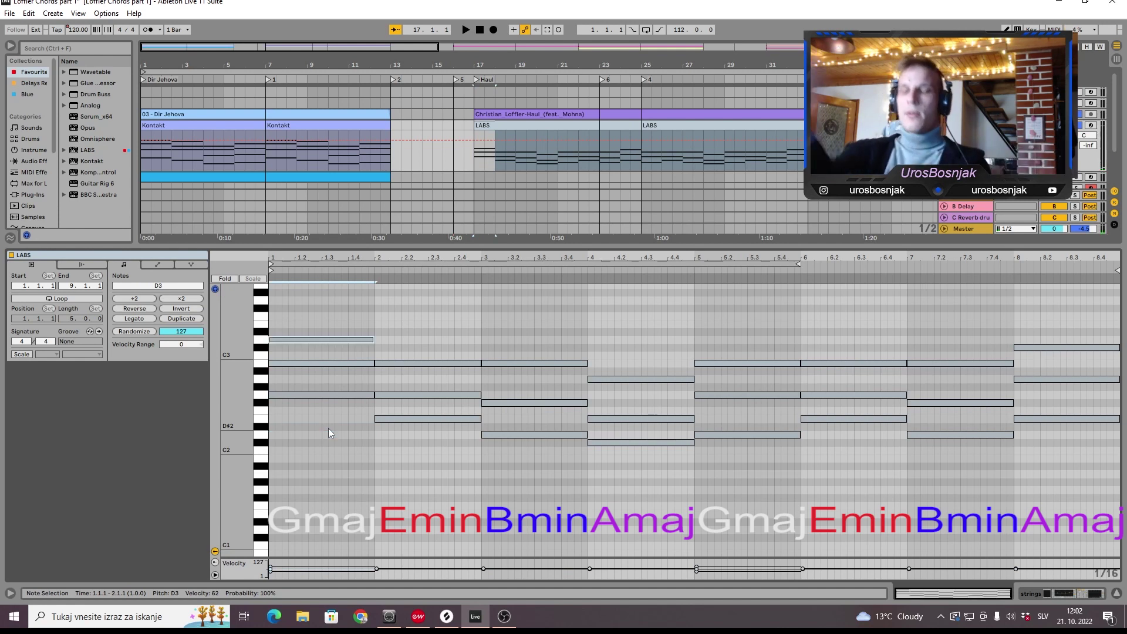
key("shift+Down")
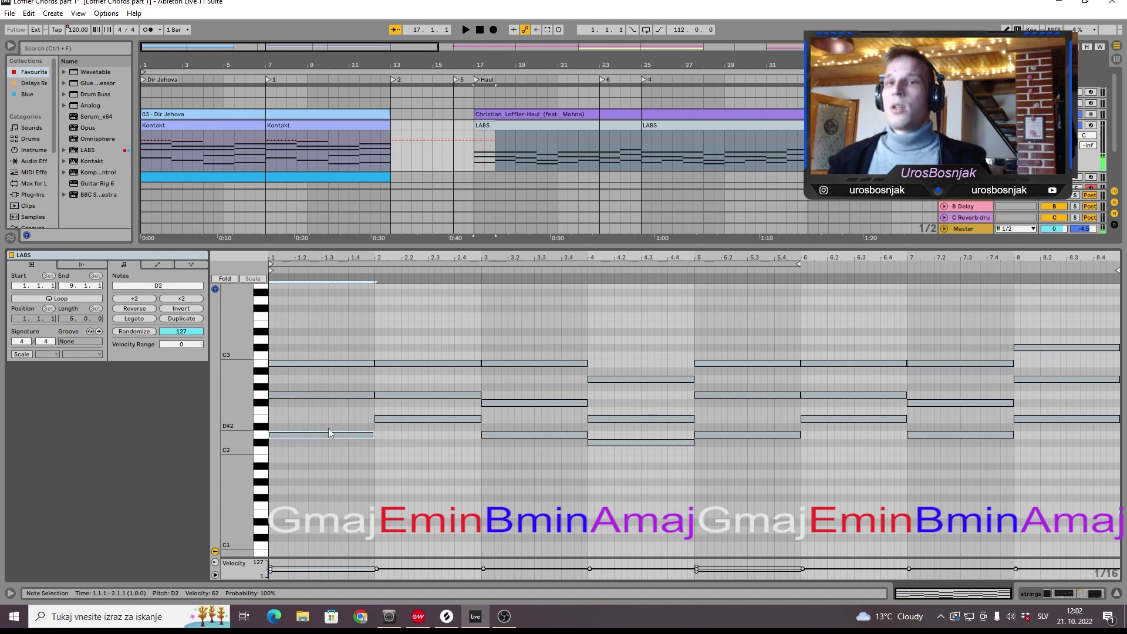
left_click_drag(358, 477, 359, 355)
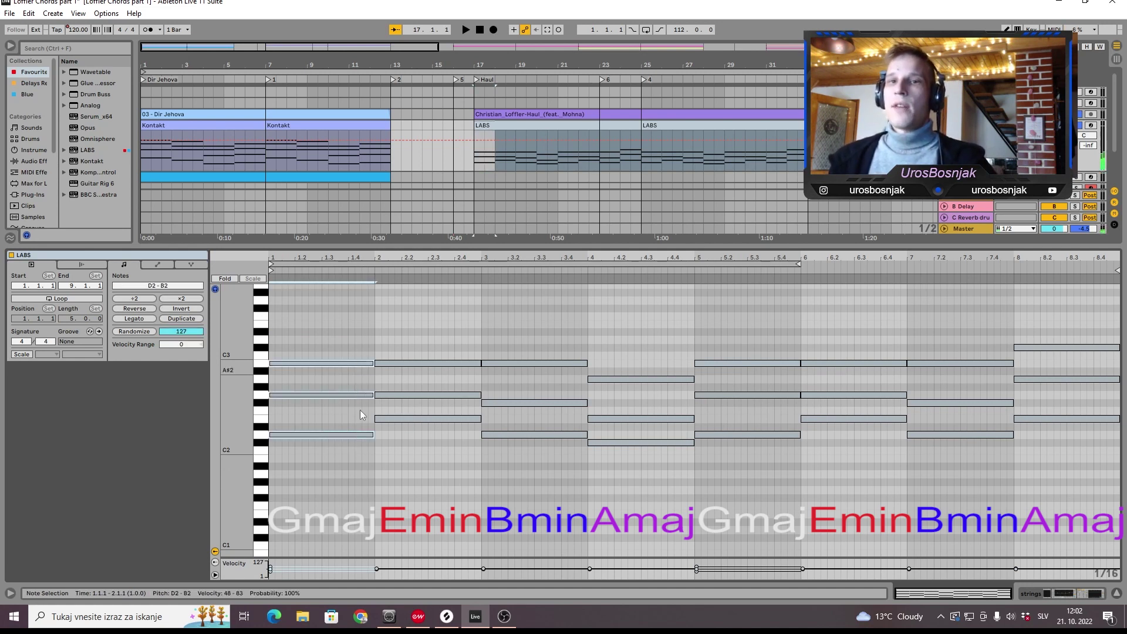
Examine the following chords of the Haul LABS clip up to the seventh by selecting their notes in turn.
key("alt+Right")
left_click_drag(504, 464, 509, 334)
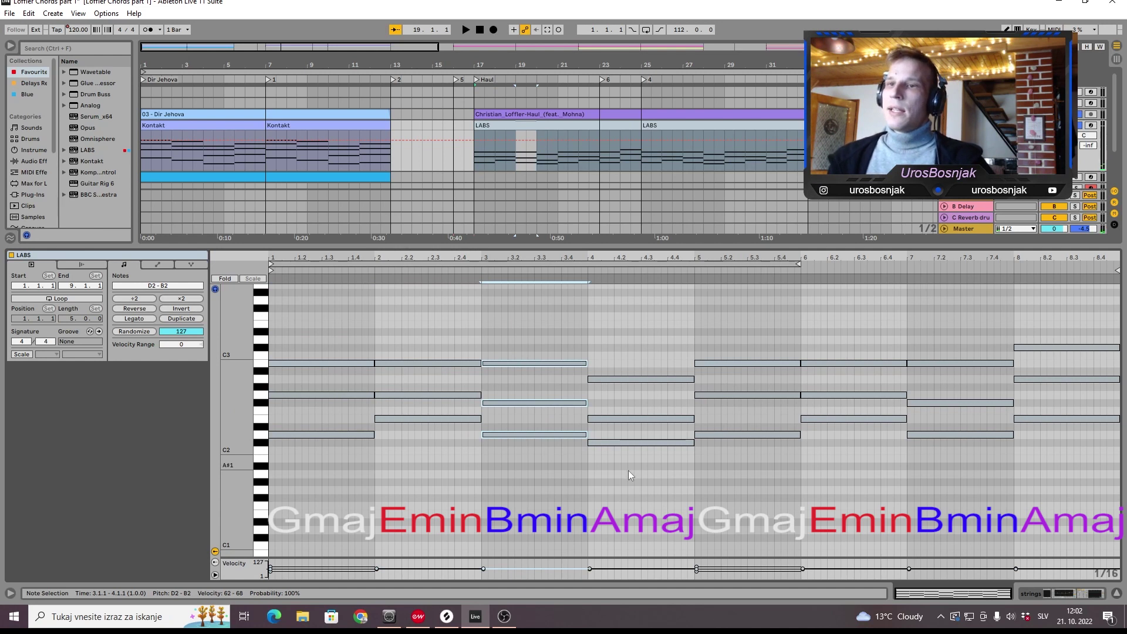
left_click_drag(628, 470, 628, 318)
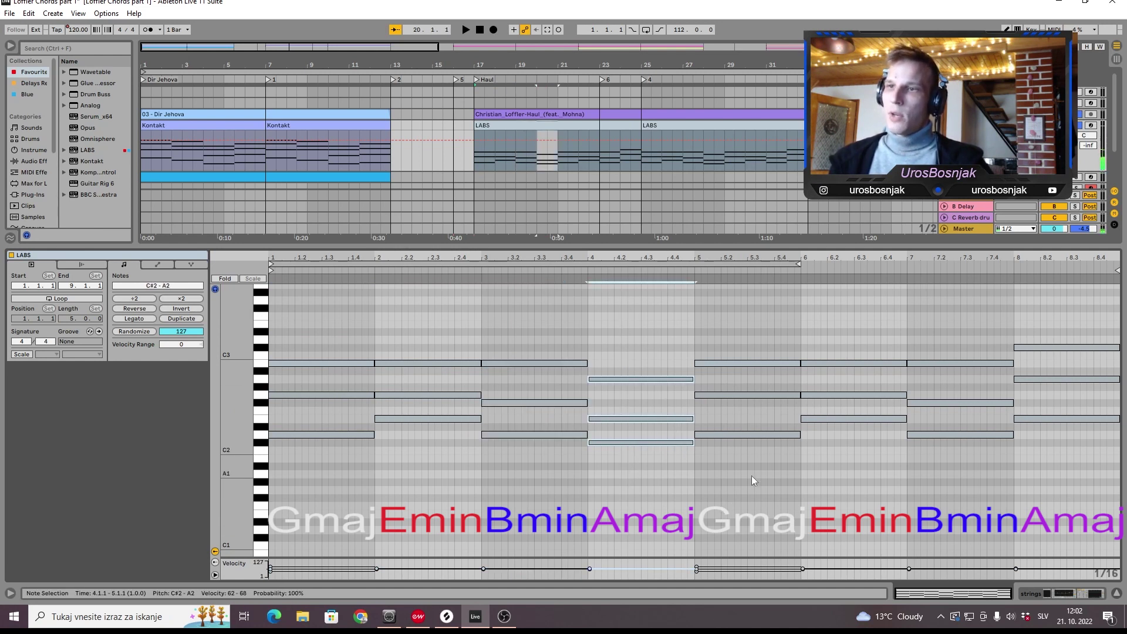
left_click(843, 430)
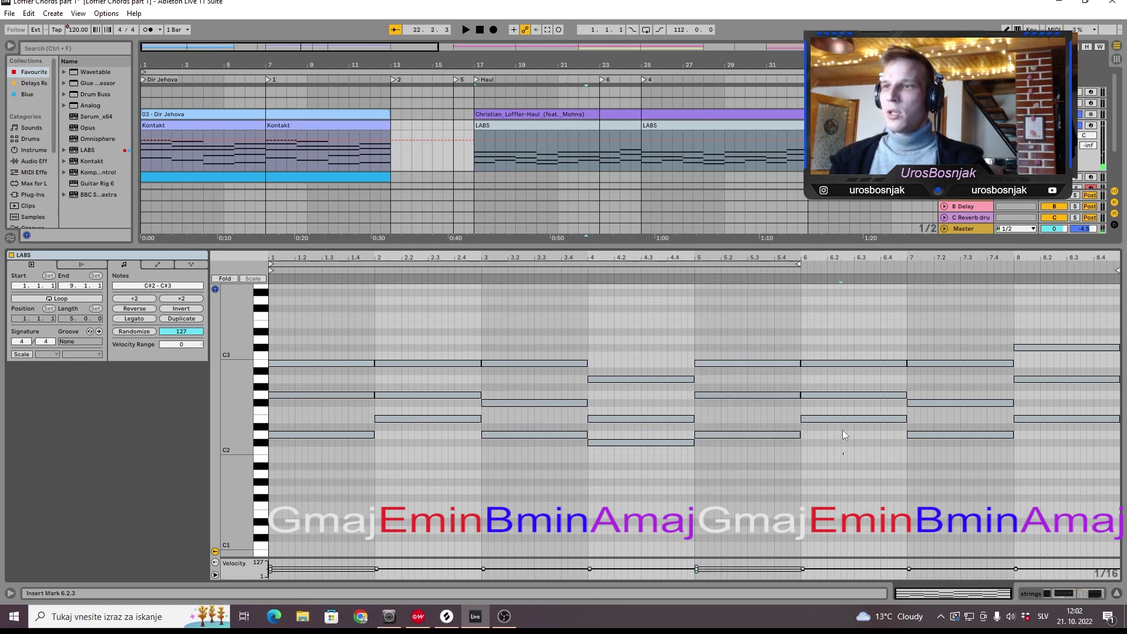
left_click_drag(931, 463, 931, 420)
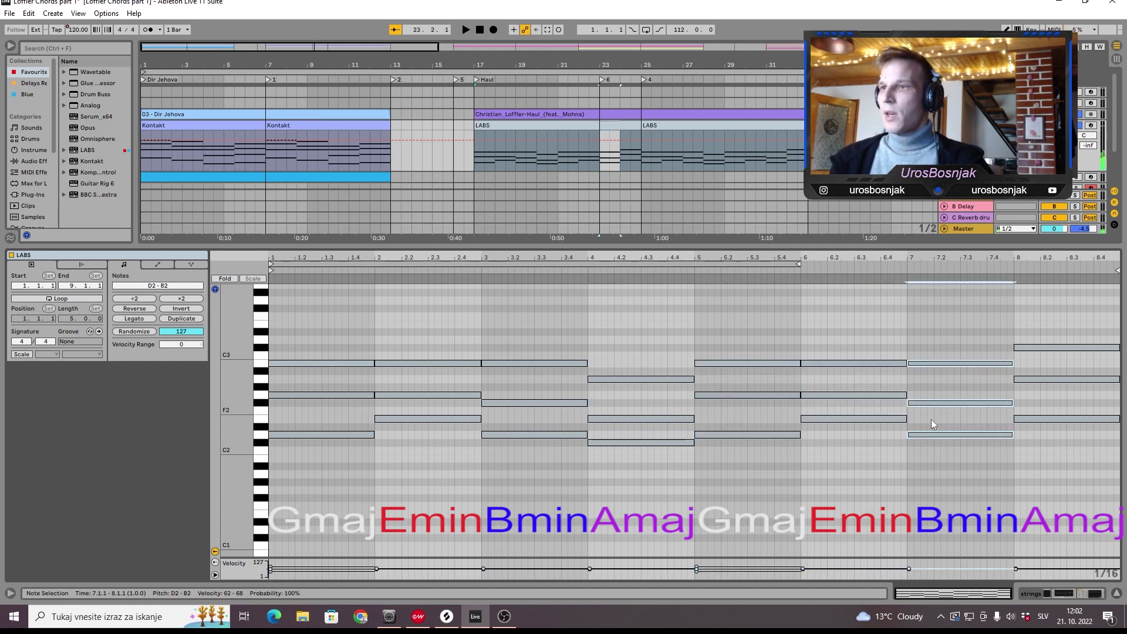
Compare the eighth chord of the LABS clip with the fourth by selecting the notes of each, and reselect the seventh chord.
left_click_drag(1069, 426, 1061, 406)
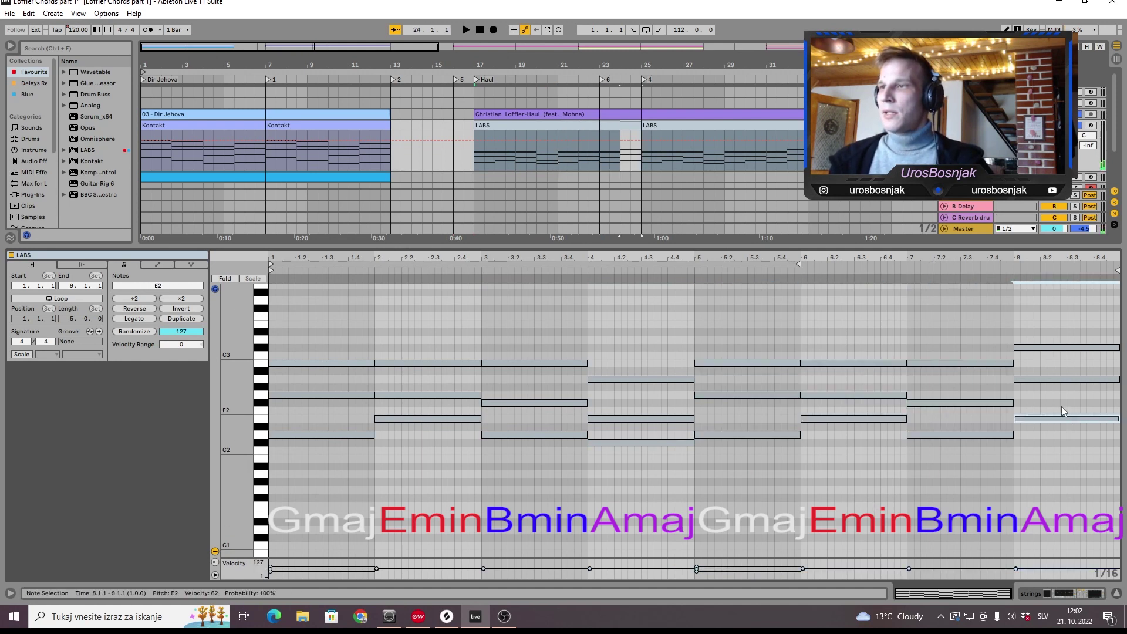
left_click(1052, 379, "shift")
left_click(1044, 346, "shift")
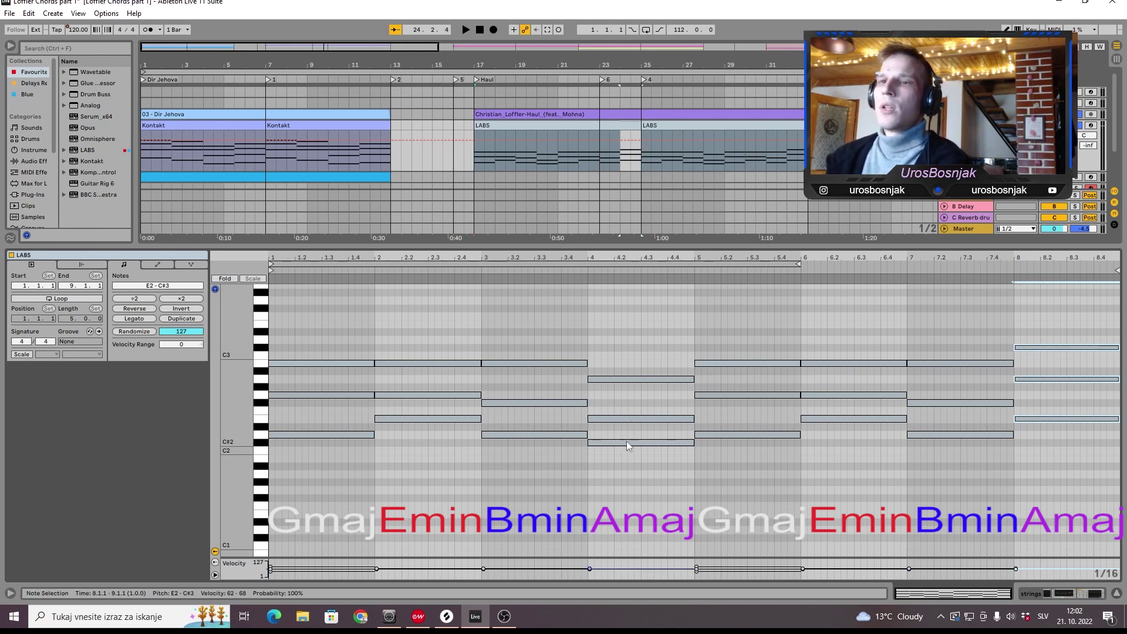
left_click_drag(625, 452, 631, 378)
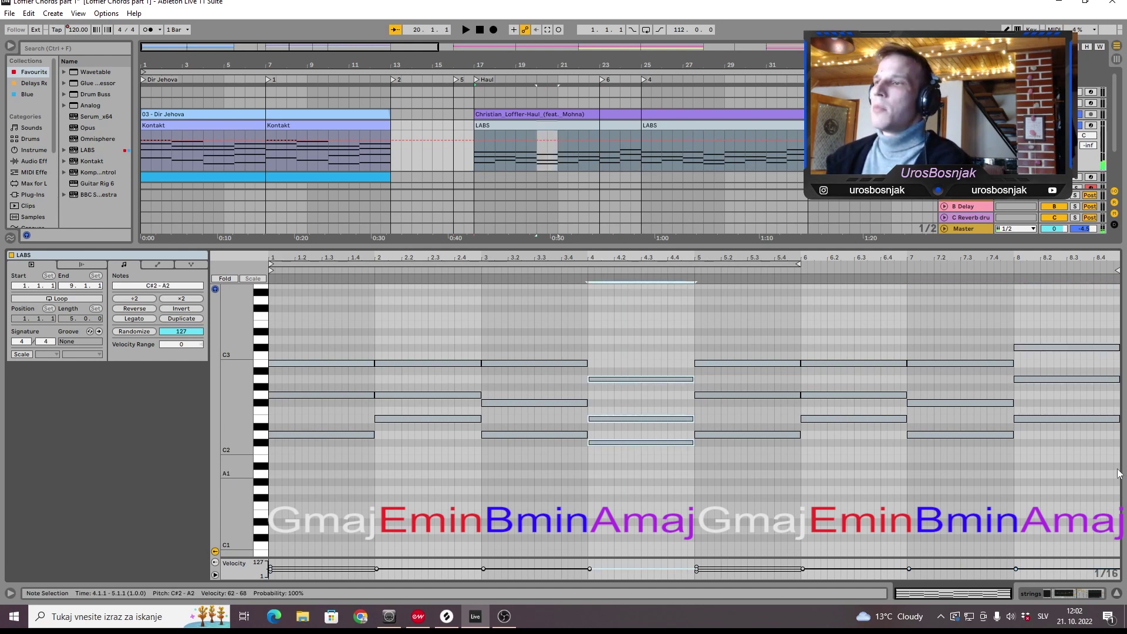
left_click_drag(1075, 452, 1065, 344)
left_click_drag(977, 463, 933, 359)
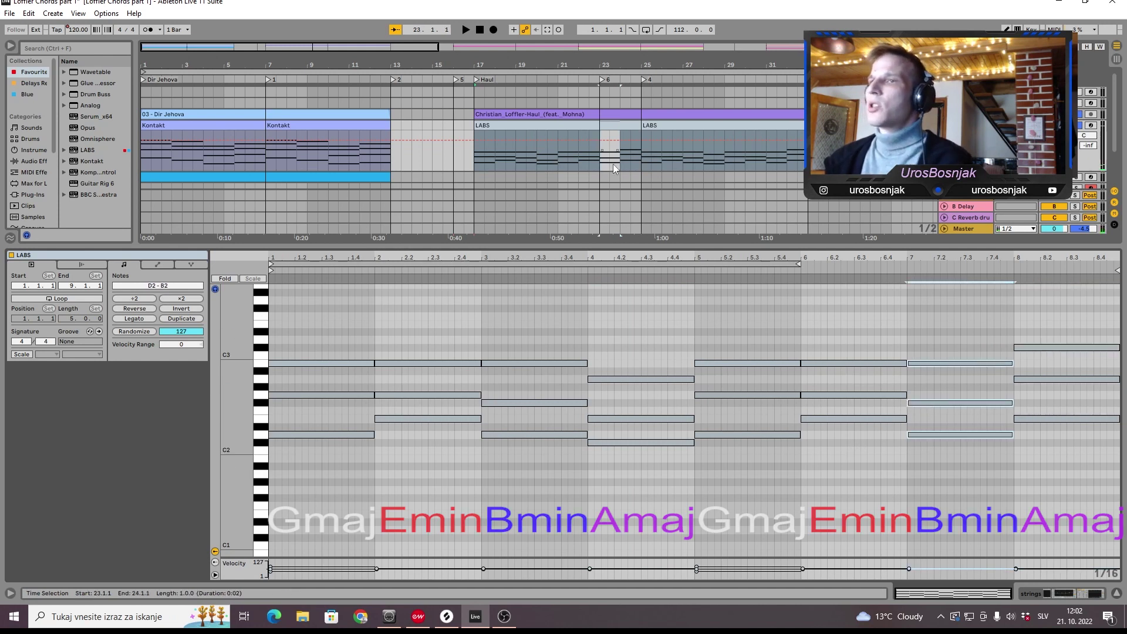
Play the Haul section from bar 17 into bar 25, joining the two LABS clips into one 16-bar clip during playback.
left_click(545, 129)
key("space")
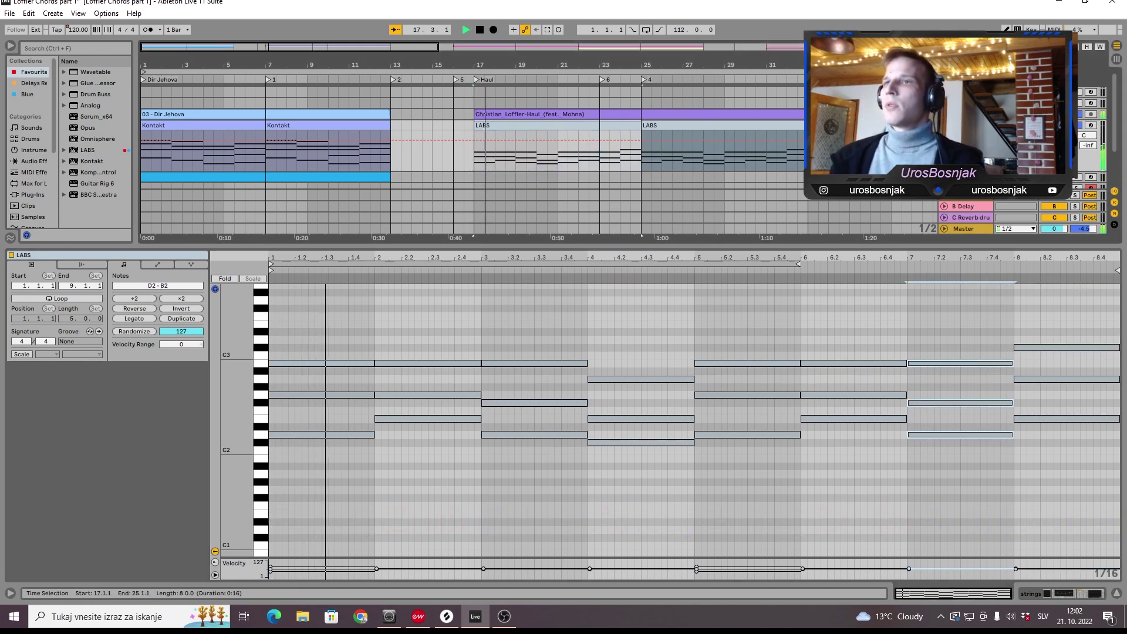
left_click(181, 318)
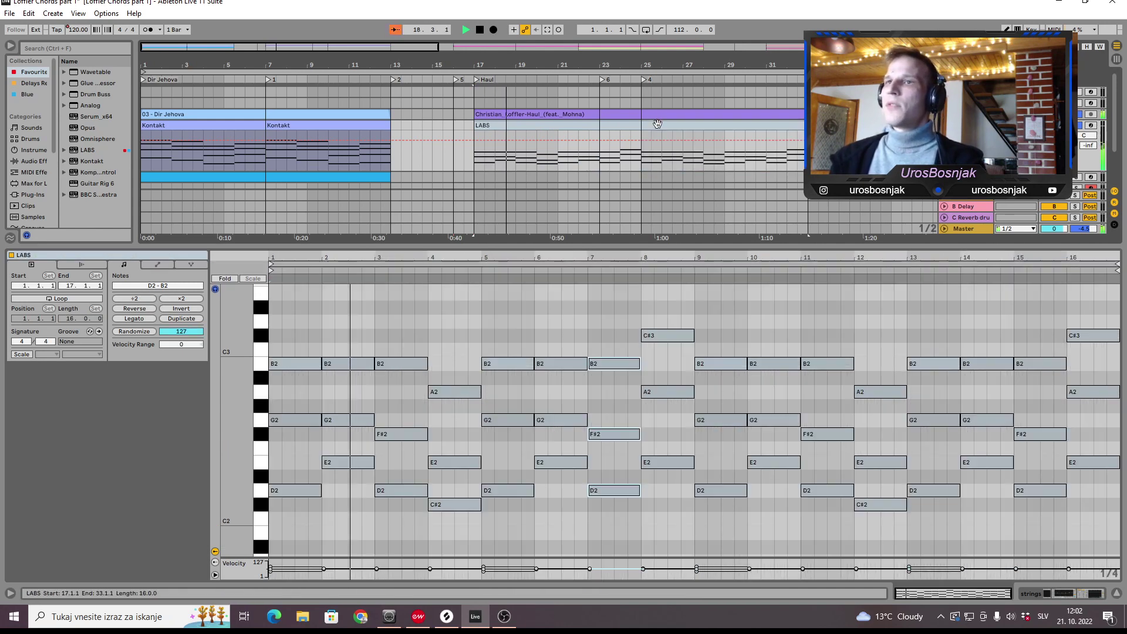
left_click_drag(245, 363, 234, 364)
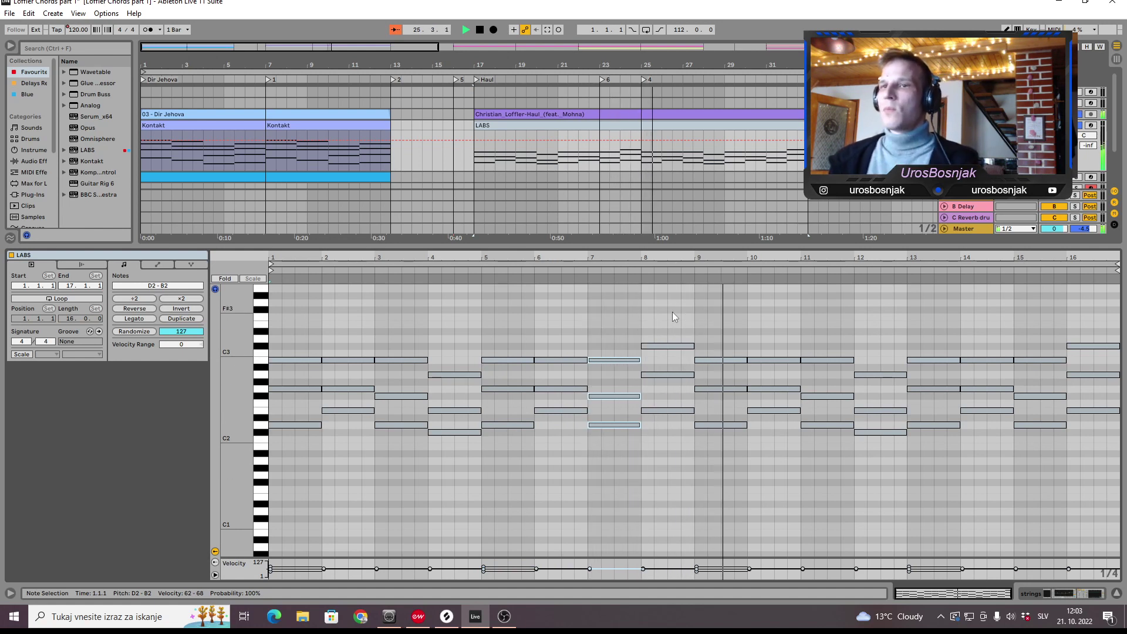
key("space")
Select the eighth and fourth chords of the joined LABS clip for comparison, and play from the eighth chord at bar 24 into bar 27.
left_click(675, 375)
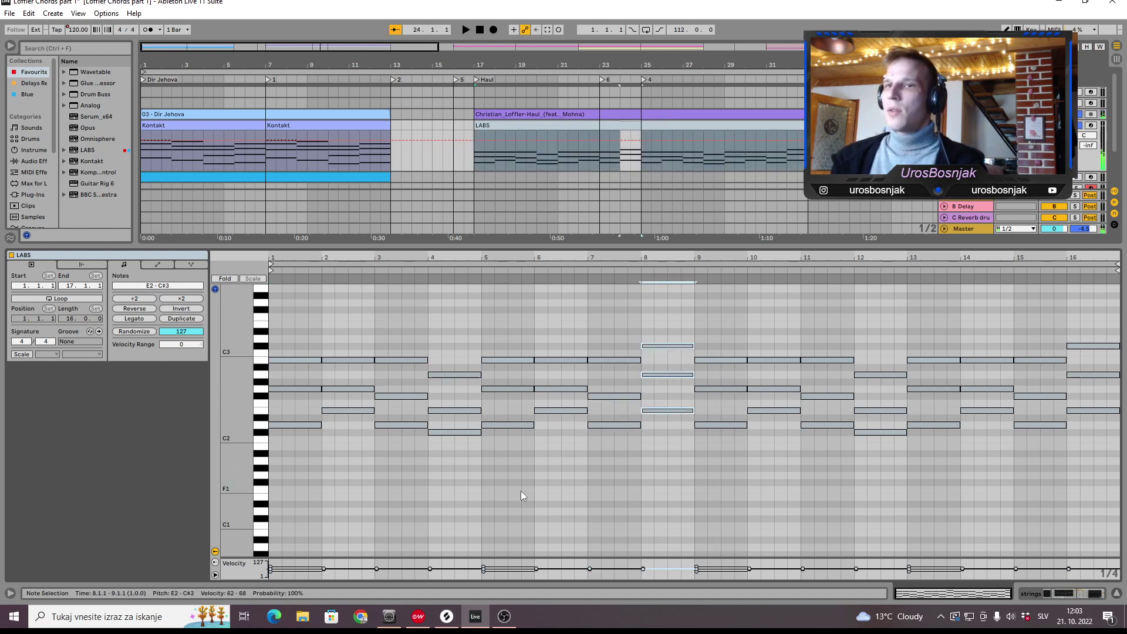
left_click(442, 386)
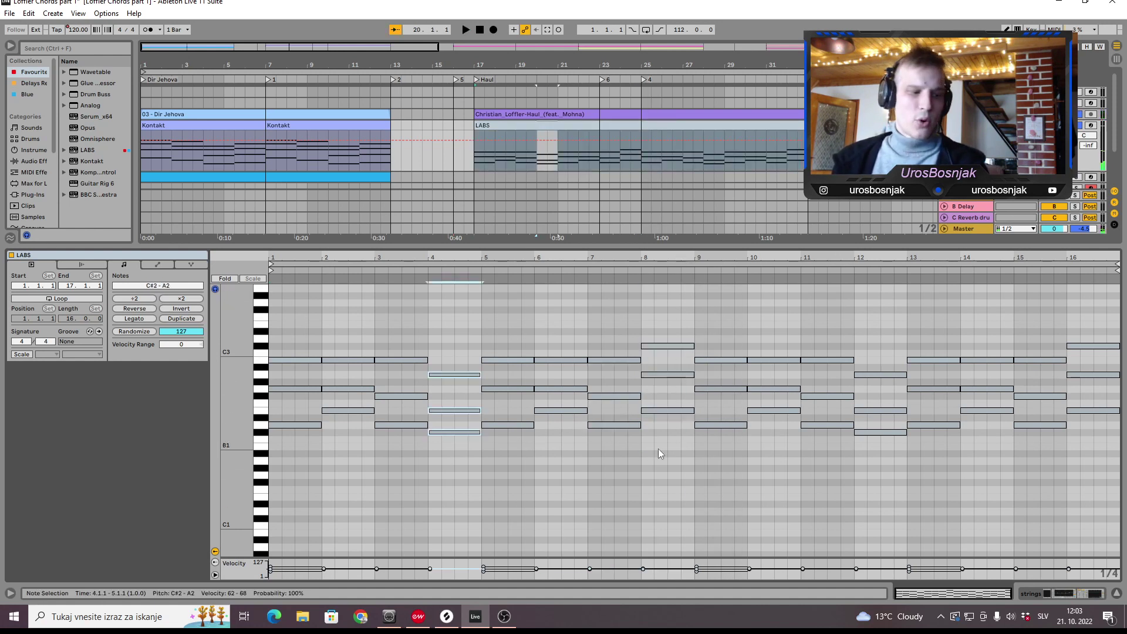
left_click(678, 307)
key("space")
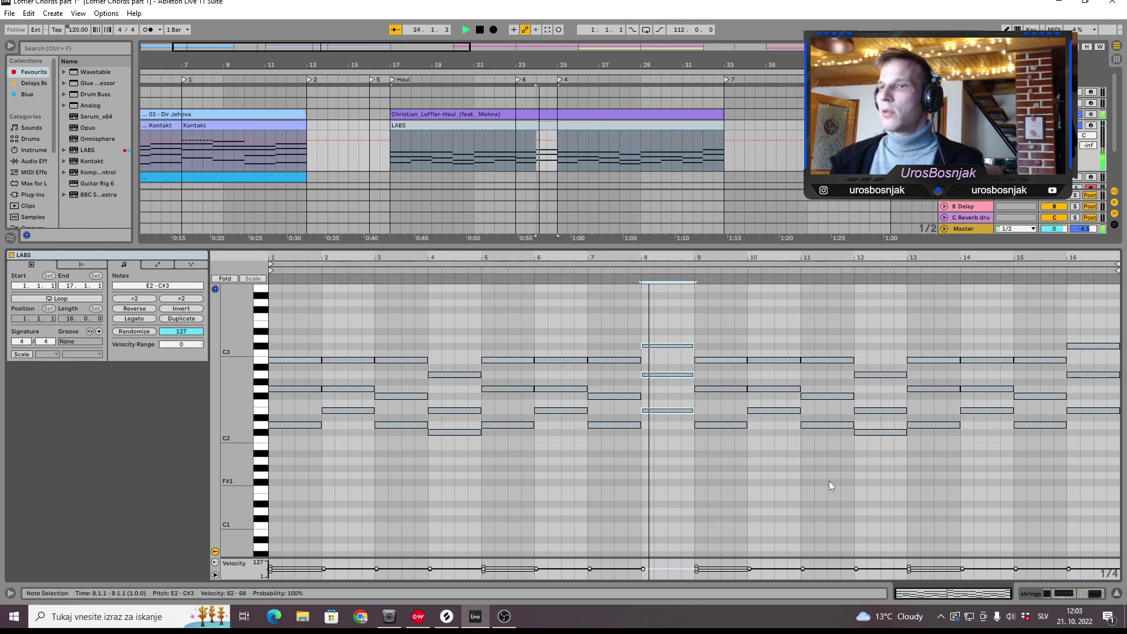
left_click(827, 480)
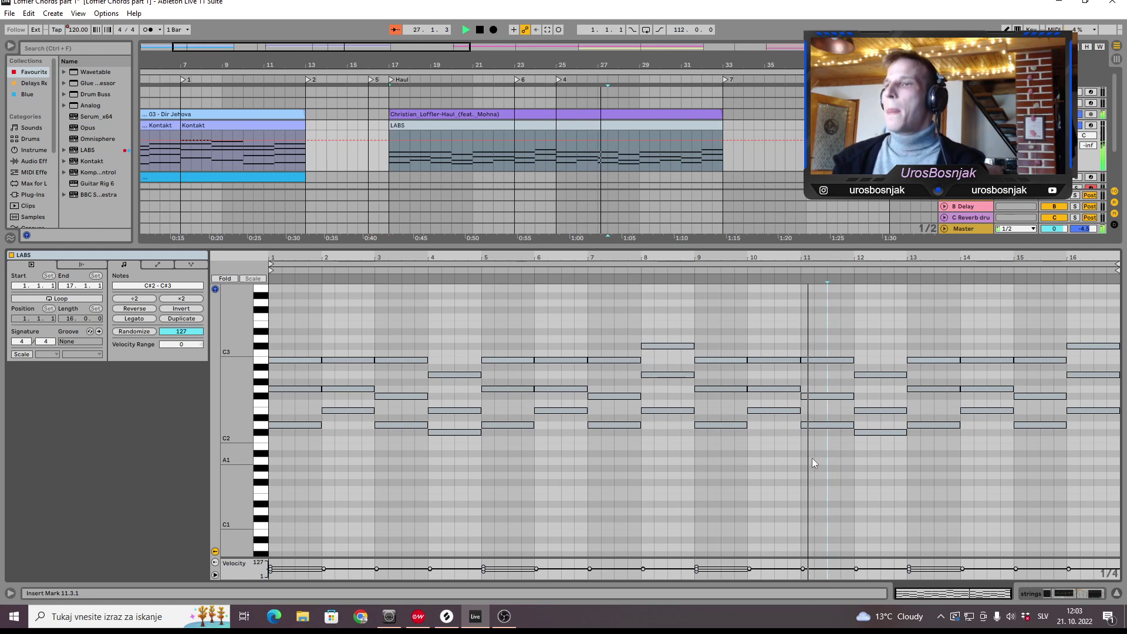
left_click(734, 422)
key("space")
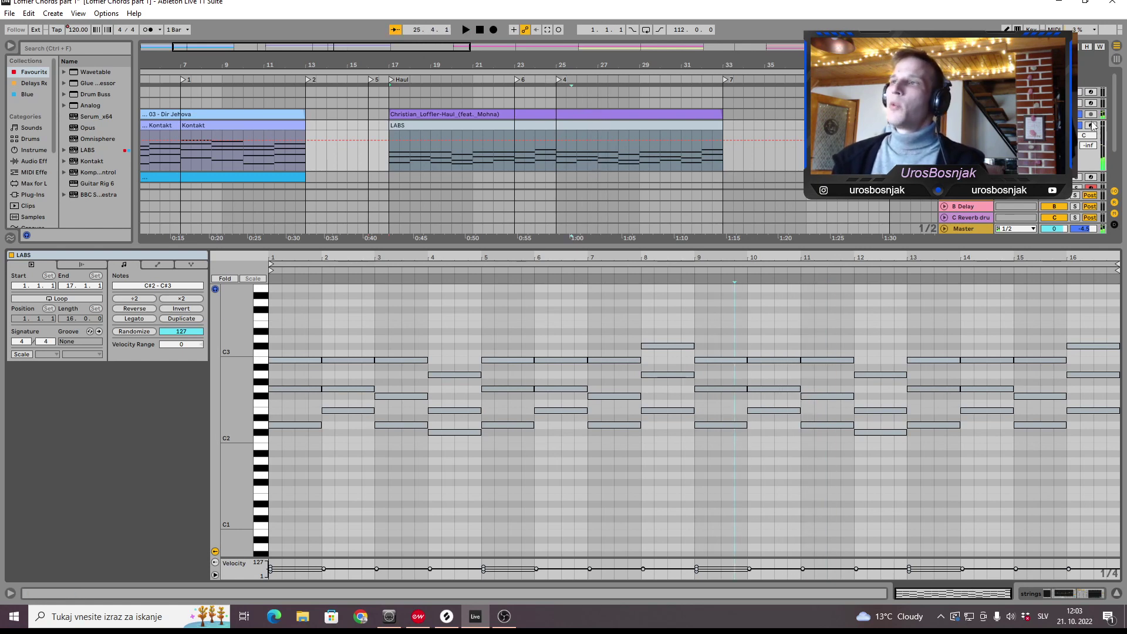
Transpose all notes of the Haul LABS clip up an octave and add one-bar bass notes G2, E2, B2 and A2 under bars 1 to 4.
key("ctrl+a")
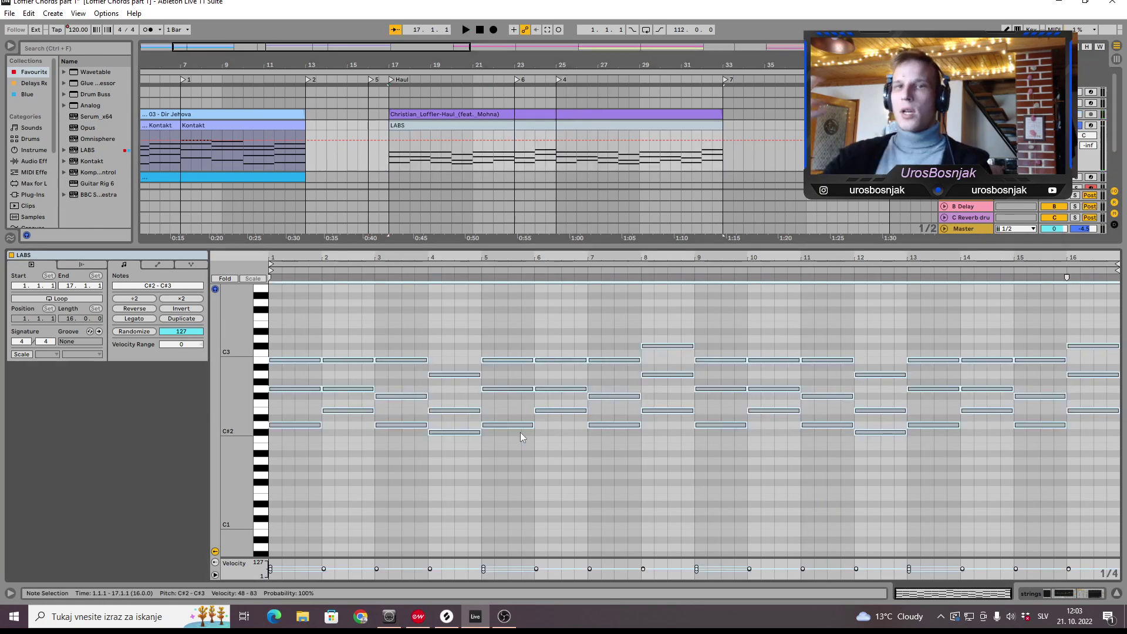
key("shift+Up")
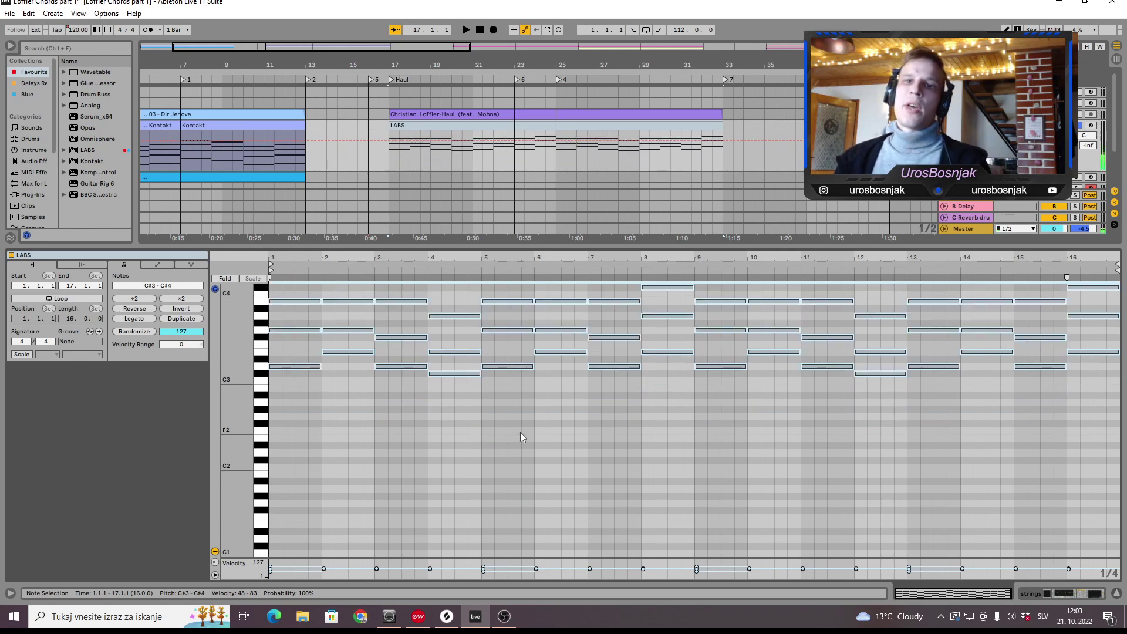
left_click(305, 379)
double_click(300, 424)
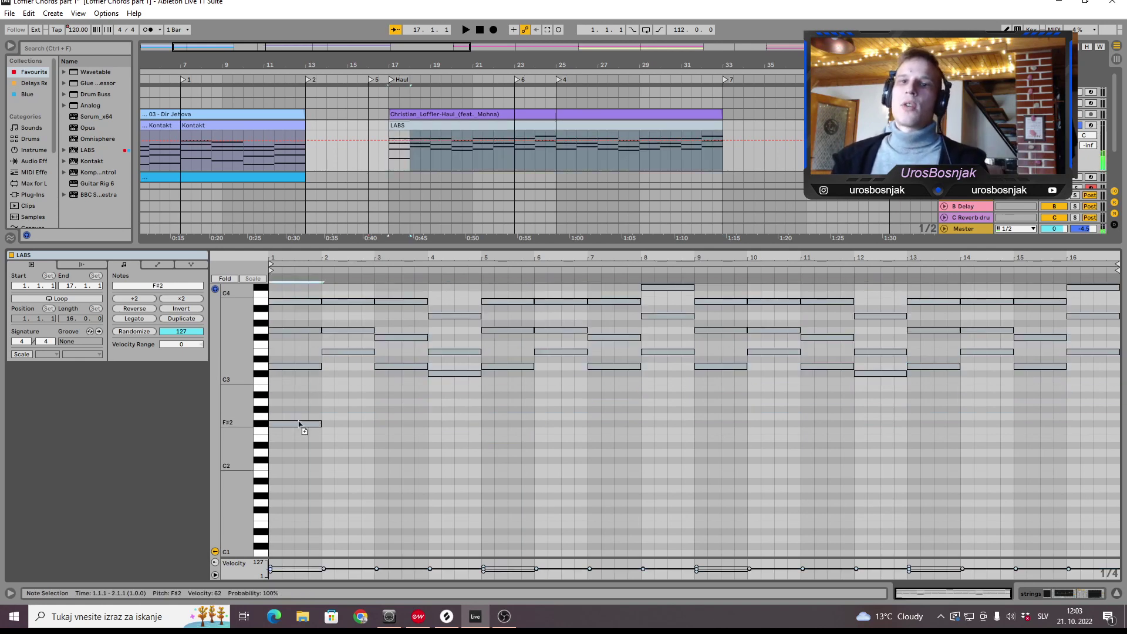
left_click_drag(299, 423, 301, 416)
key("space")
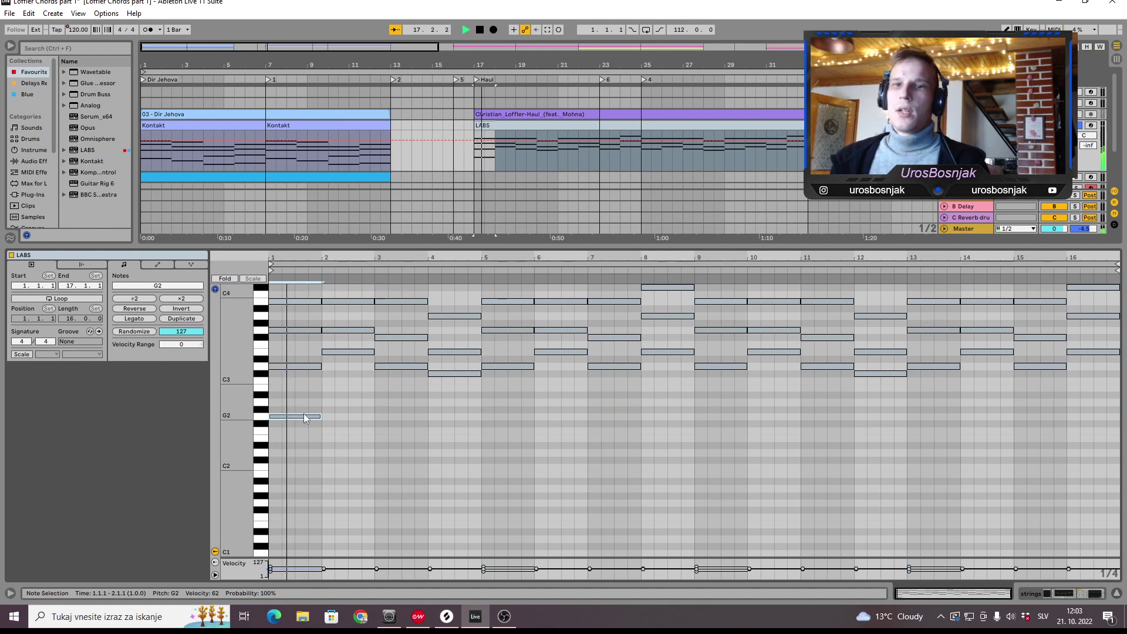
double_click(351, 438)
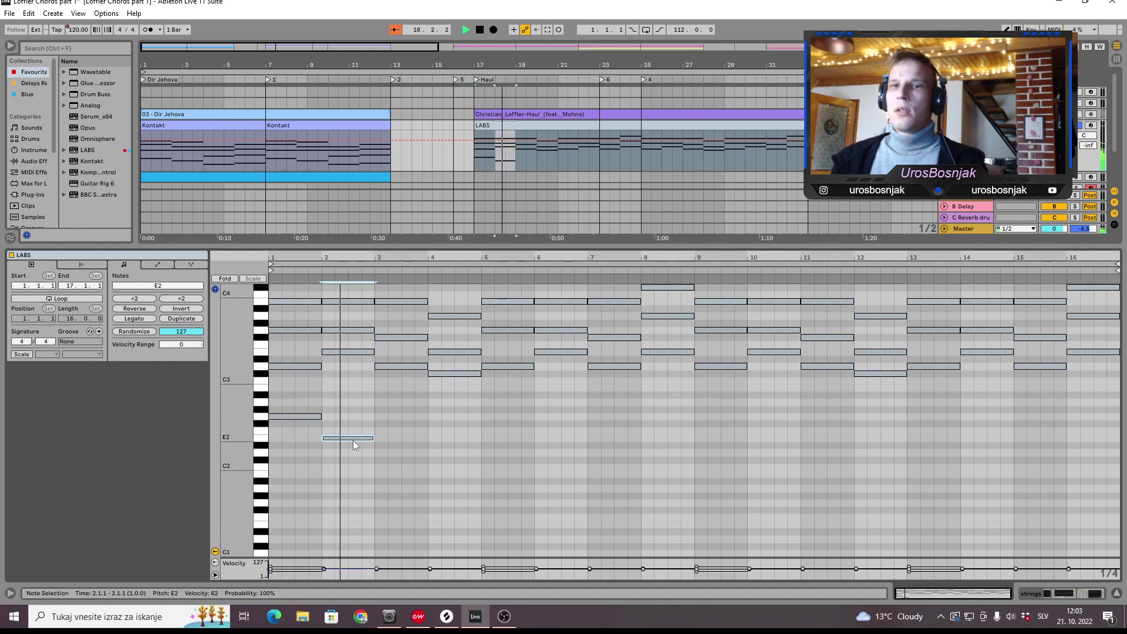
double_click(403, 388)
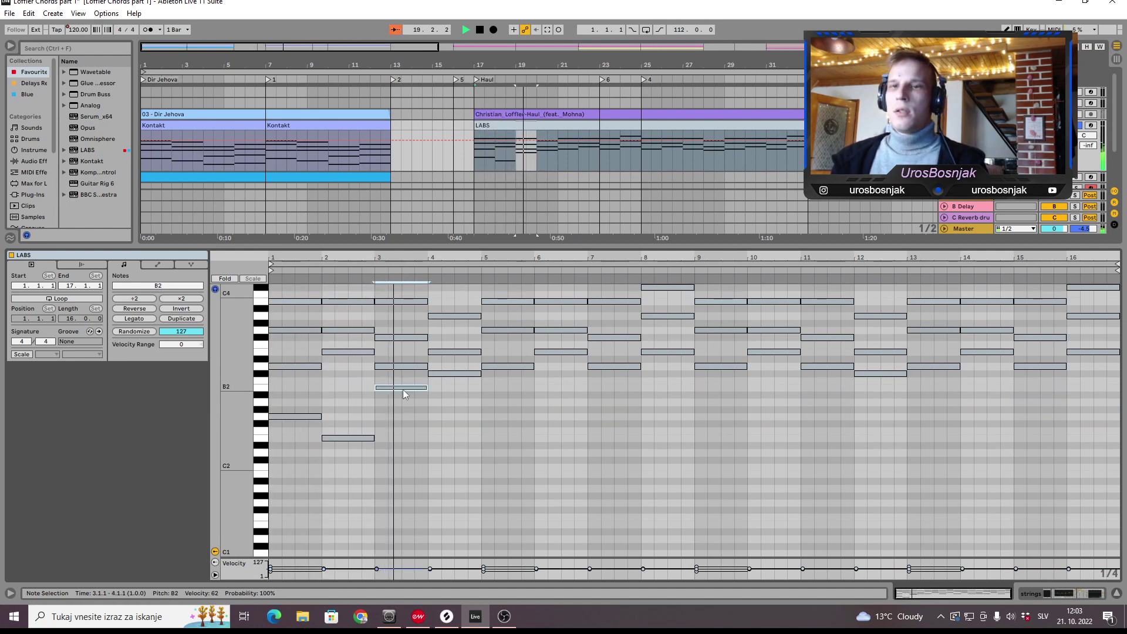
double_click(456, 403)
Duplicate the four bass notes three times so the bass line runs through bar 16, and listen to the Haul section.
left_click_drag(450, 467, 312, 386)
key("ctrl+d")
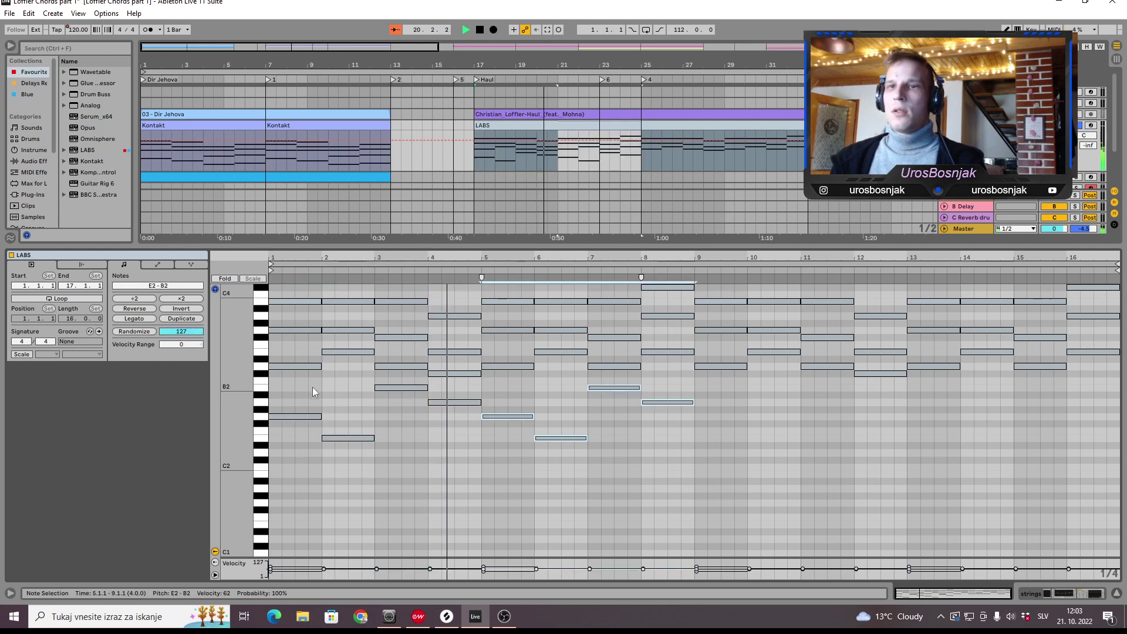
key("ctrl+d")
key("ctrl+d")
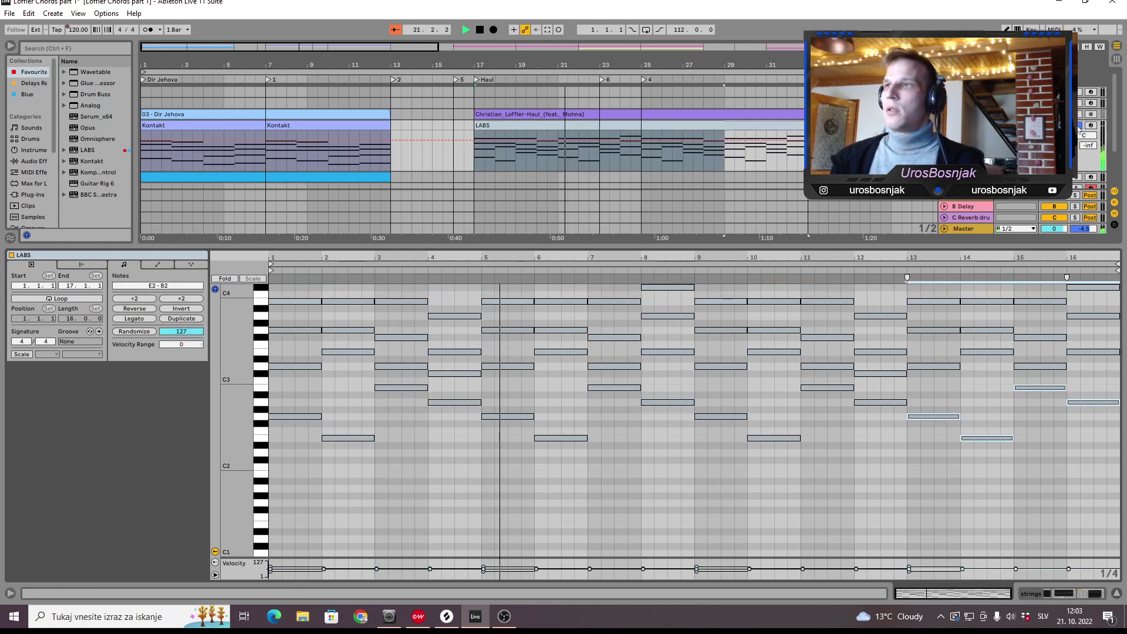
left_click_drag(260, 470, 238, 469)
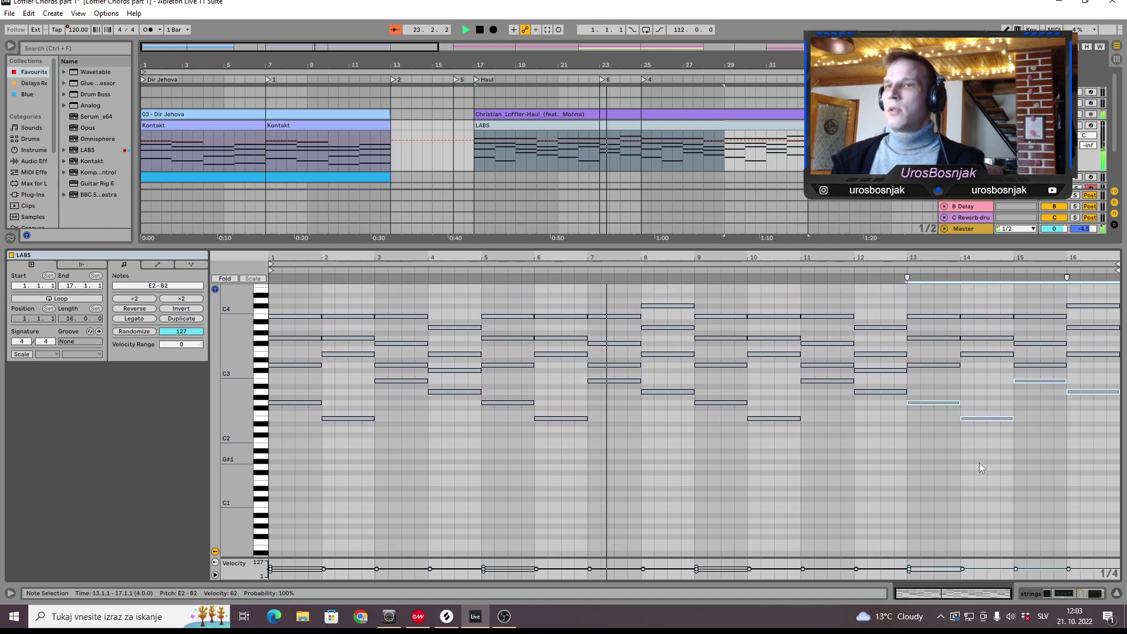
left_click(980, 462)
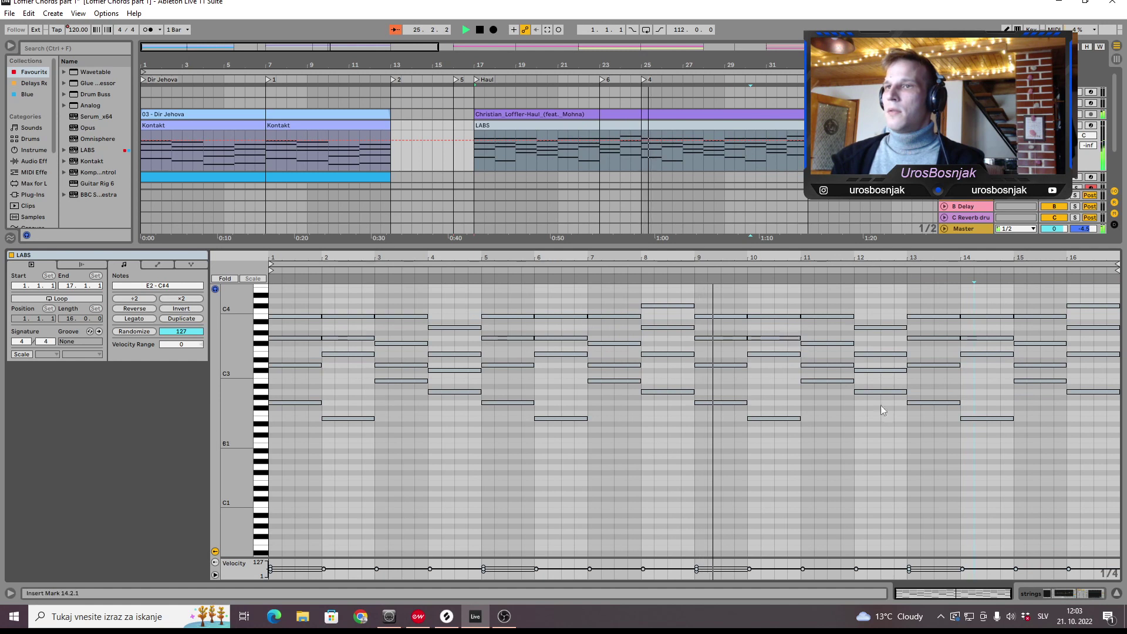
Add one-bar melody notes D4, E4 and F#4 above the chords in bars 9, 10 and 11, and listen to them.
double_click(728, 300)
left_click(684, 267)
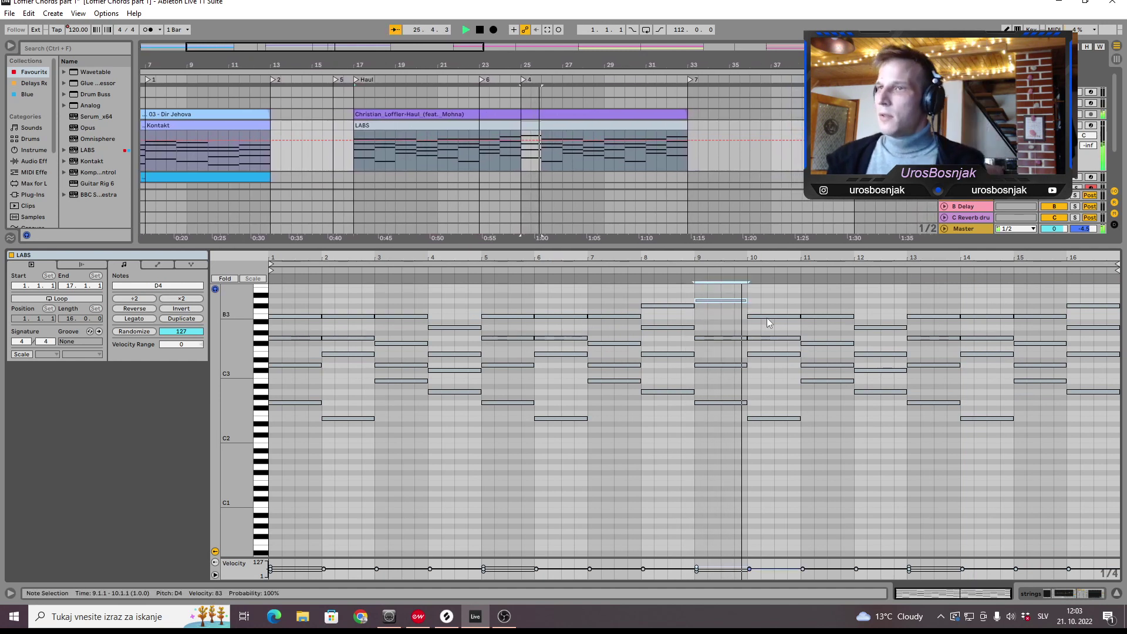
left_click_drag(769, 317, 826, 305)
key("space")
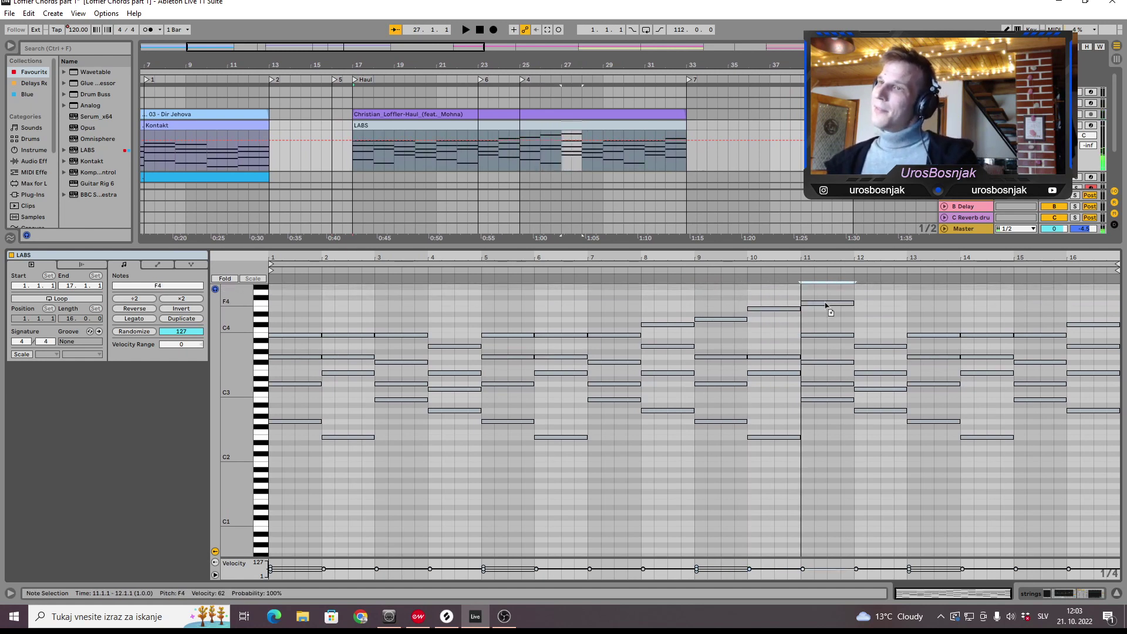
key("Up")
key("space")
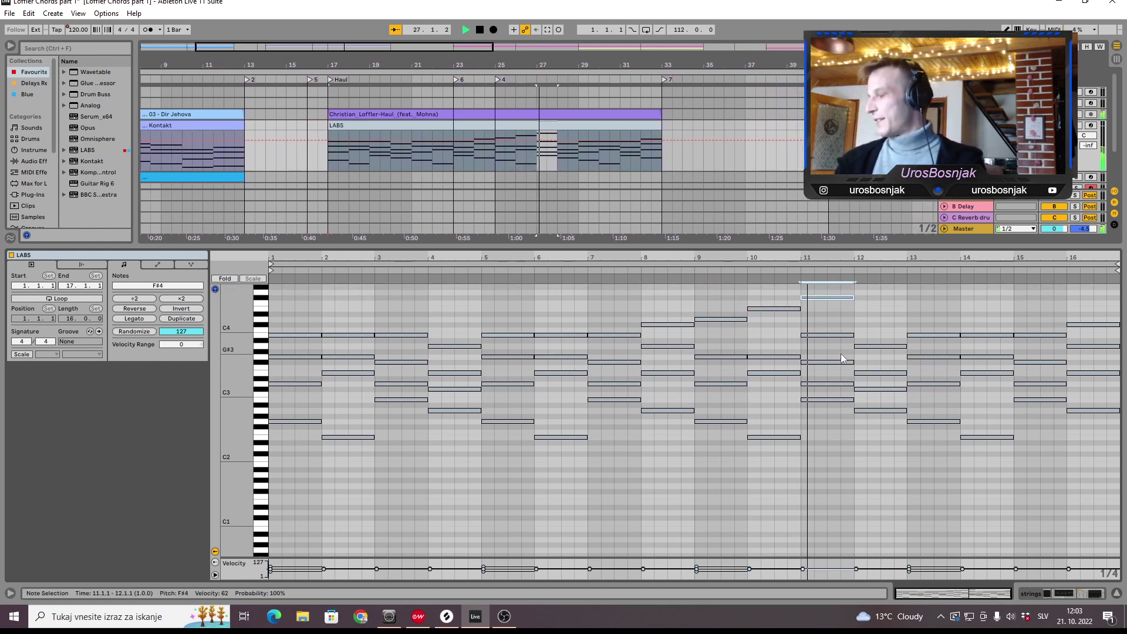
key("space")
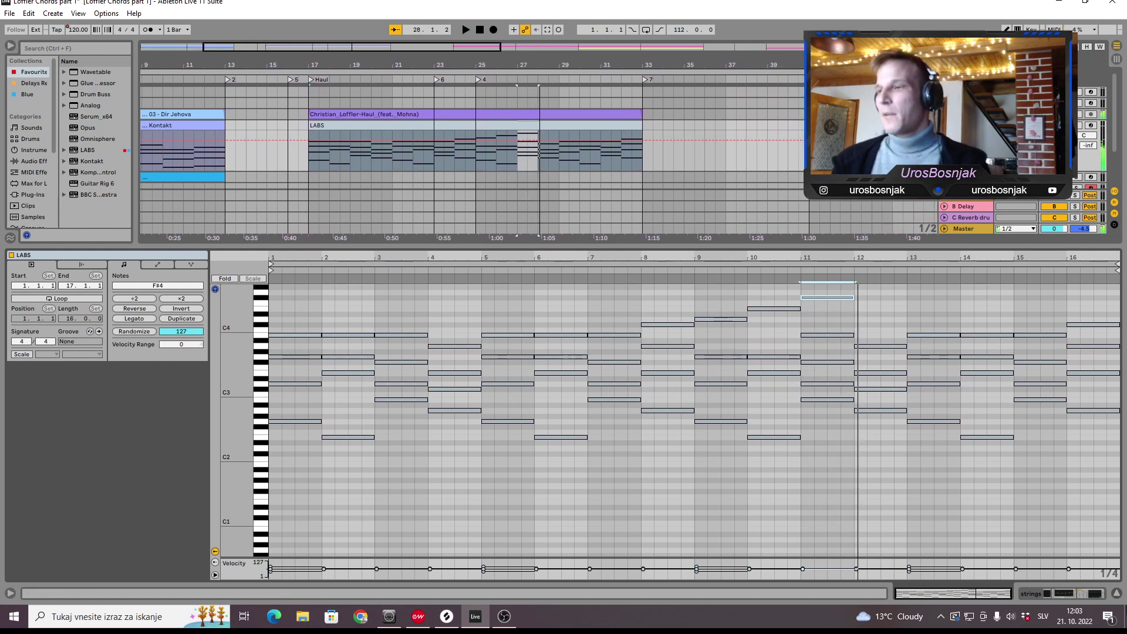
Close the clip view and play the Neo section from bar 41 into bar 57.
left_click(1117, 594)
left_click_drag(498, 65, 333, 41)
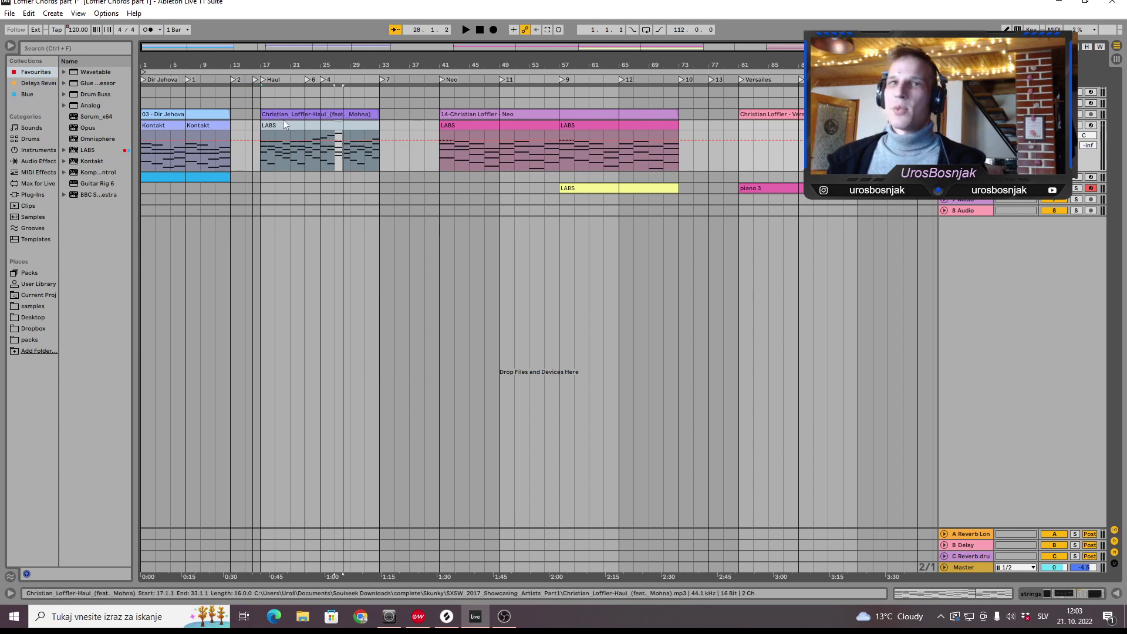
left_click(520, 144)
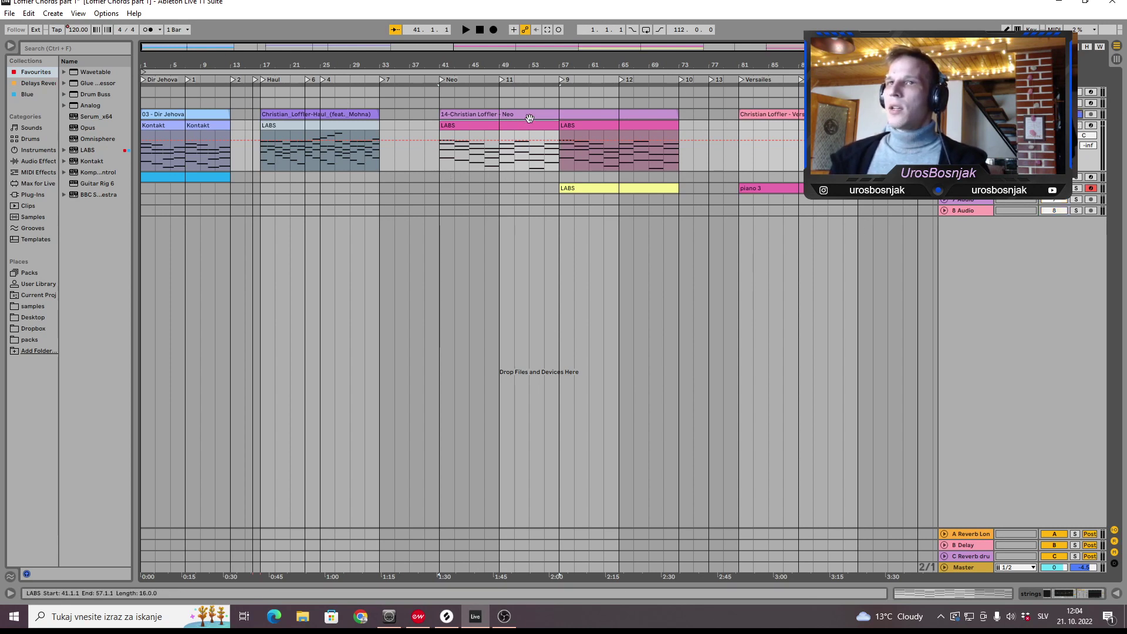
left_click(440, 79)
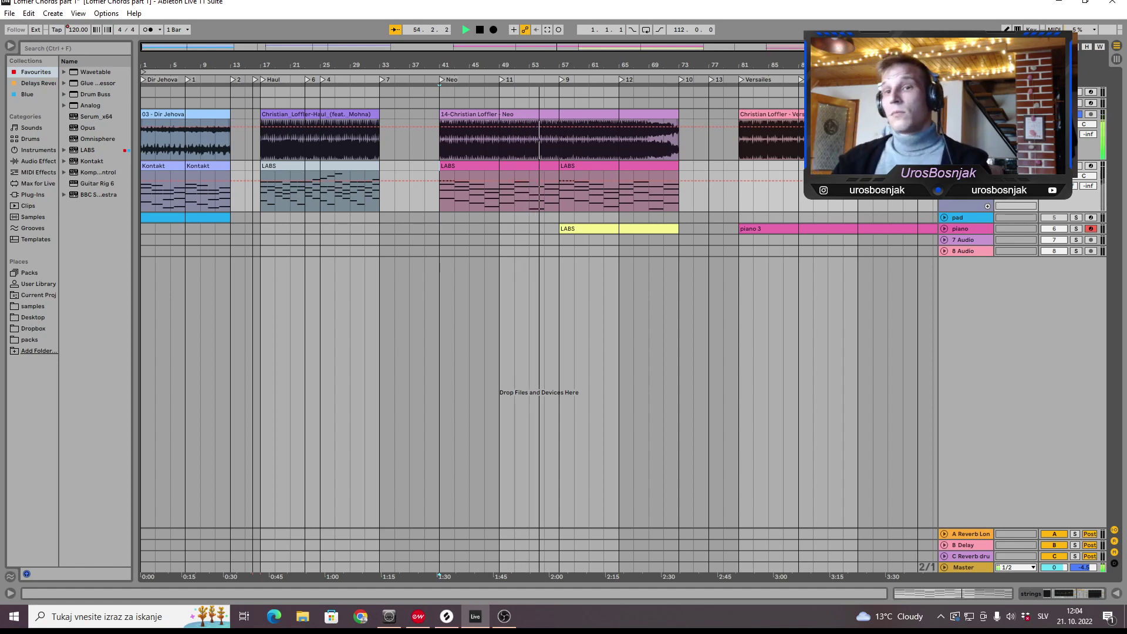
scroll(598, 72, "right", 2)
scroll(597, 72, "left", 2)
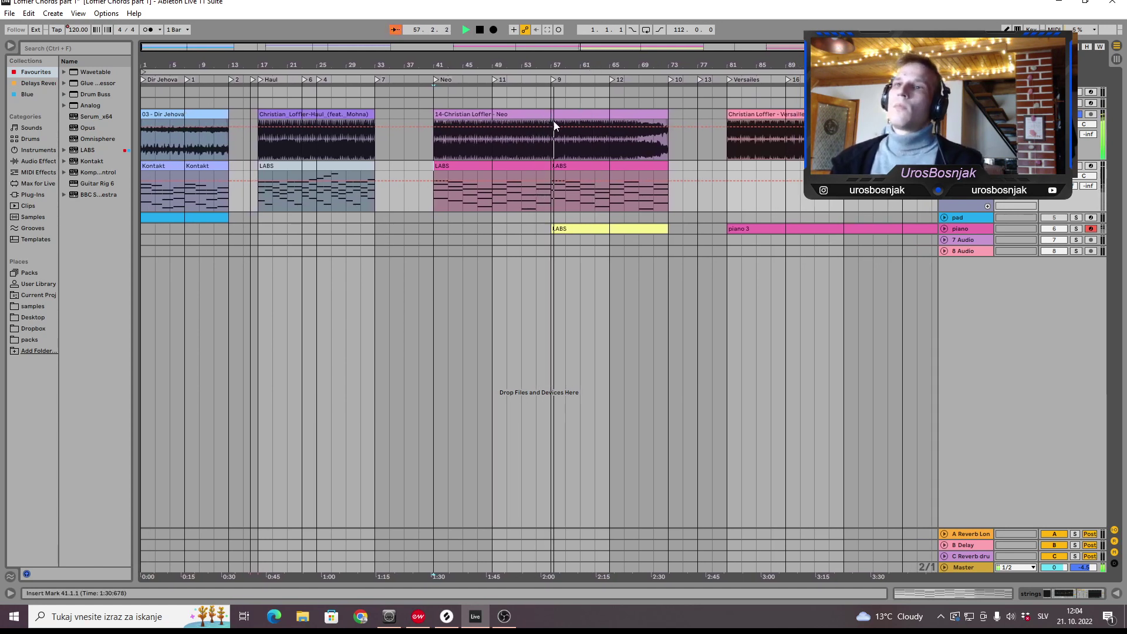
key("space")
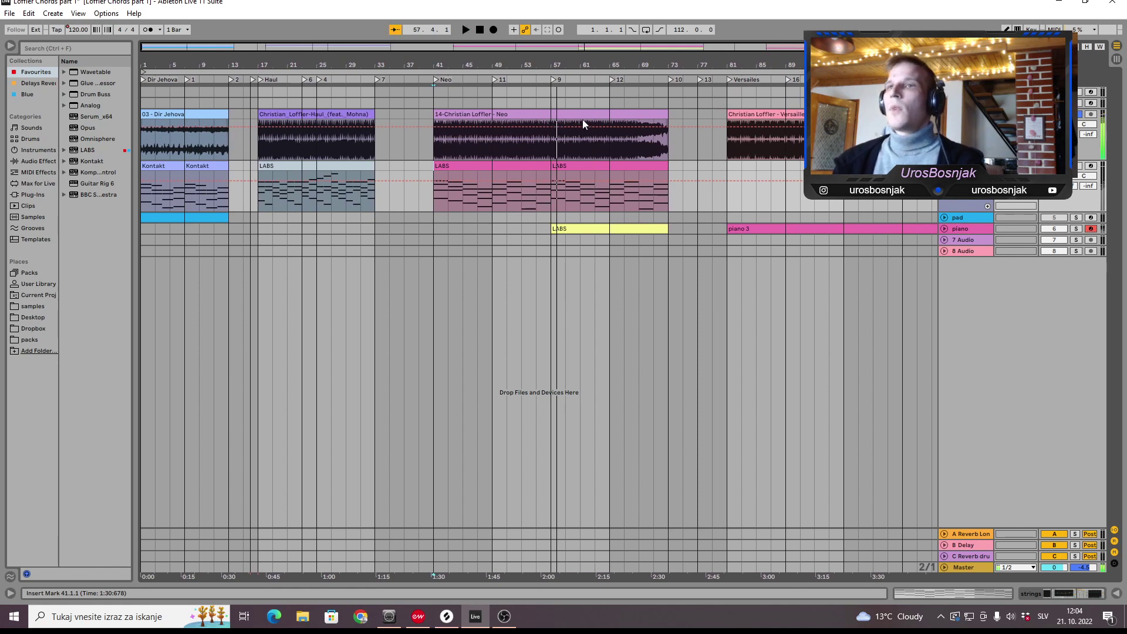
Compare the Haul and Neo chord lengths by selecting bars in both LABS clips, and open Neo's first LABS clip.
left_click(503, 166)
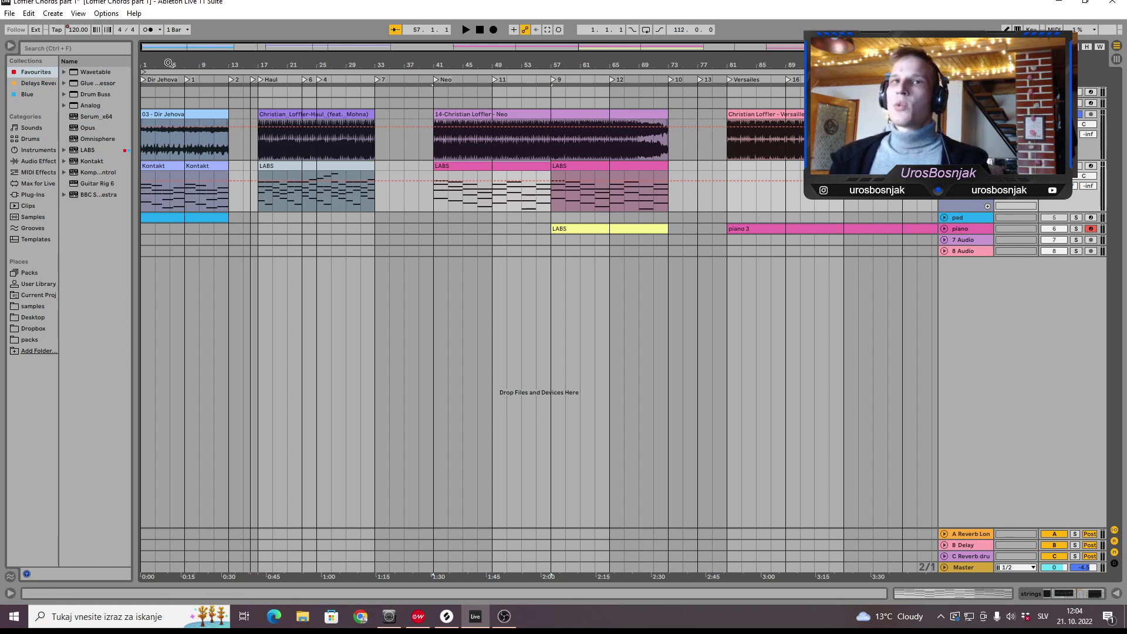
left_click_drag(170, 63, 187, 66)
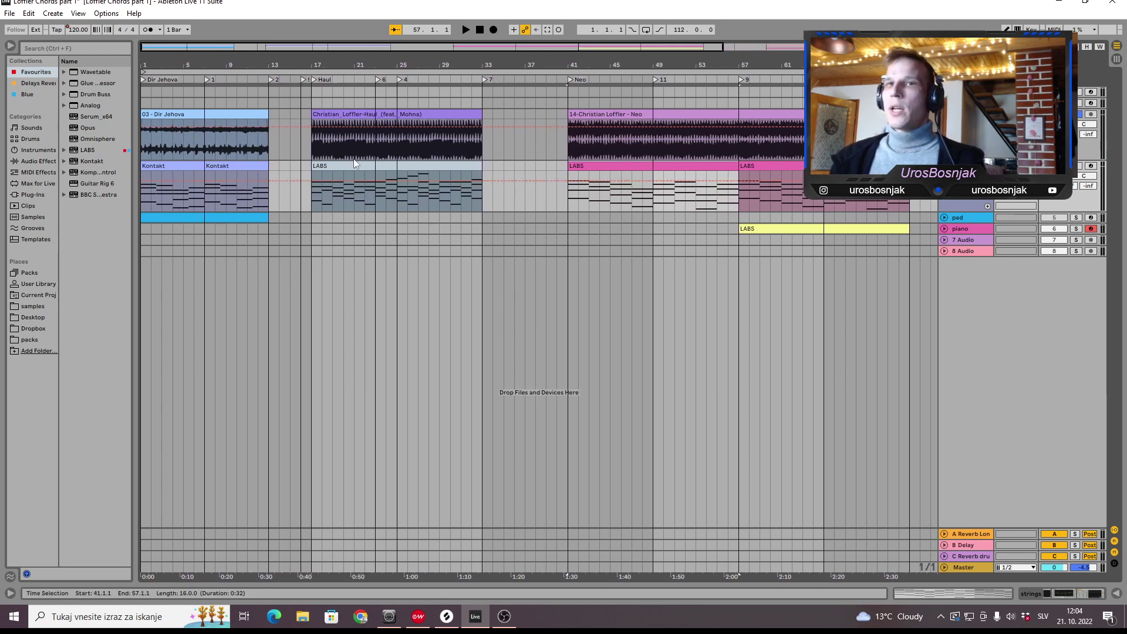
left_click(326, 194)
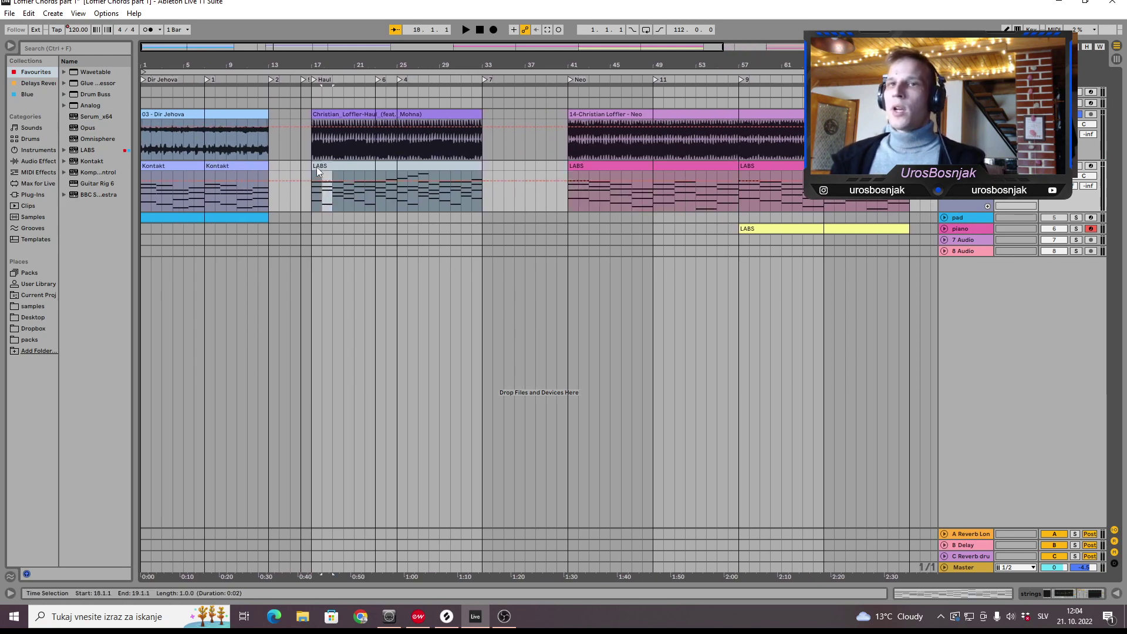
left_click(587, 194)
left_click_drag(589, 194, 622, 194)
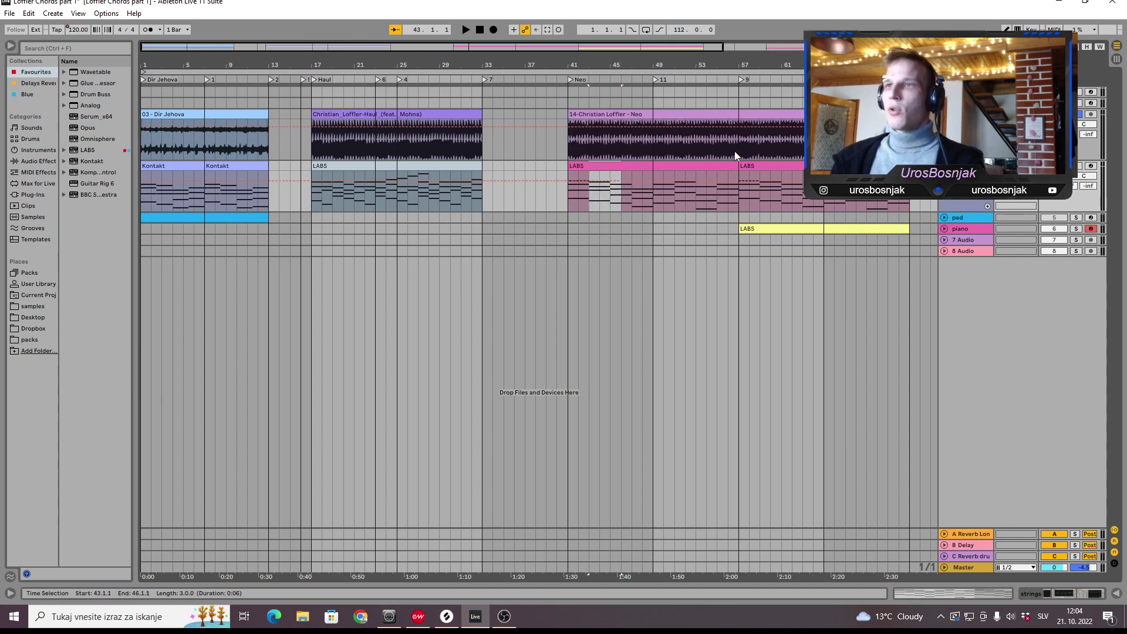
double_click(599, 176)
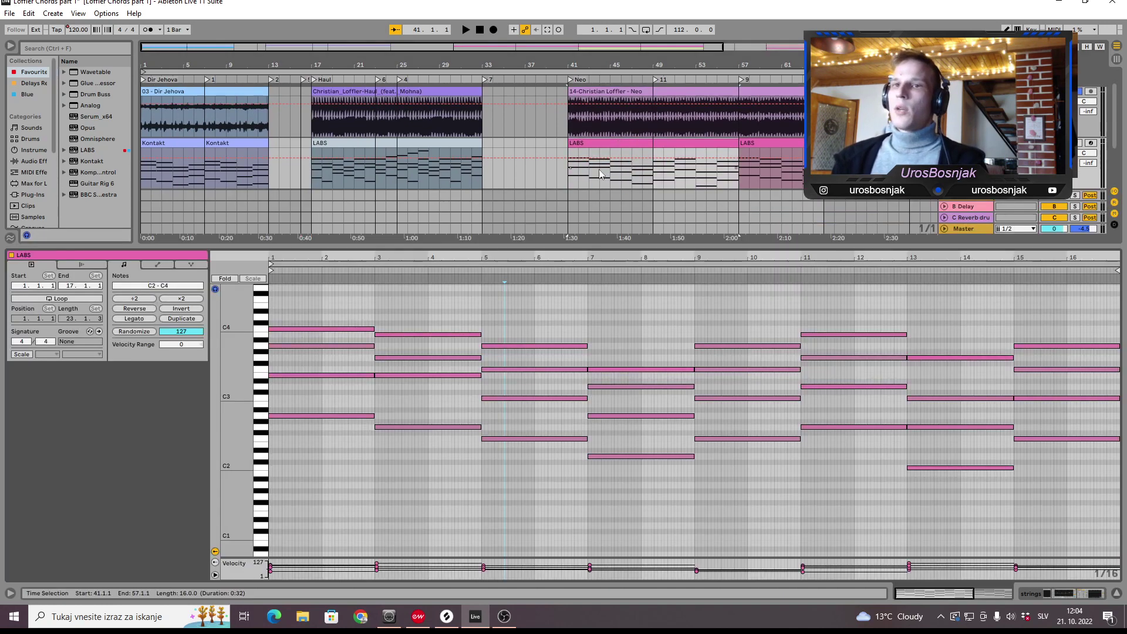
Examine the first two chords of the Neo LABS clip by selecting the notes of each in turn.
left_click(325, 280)
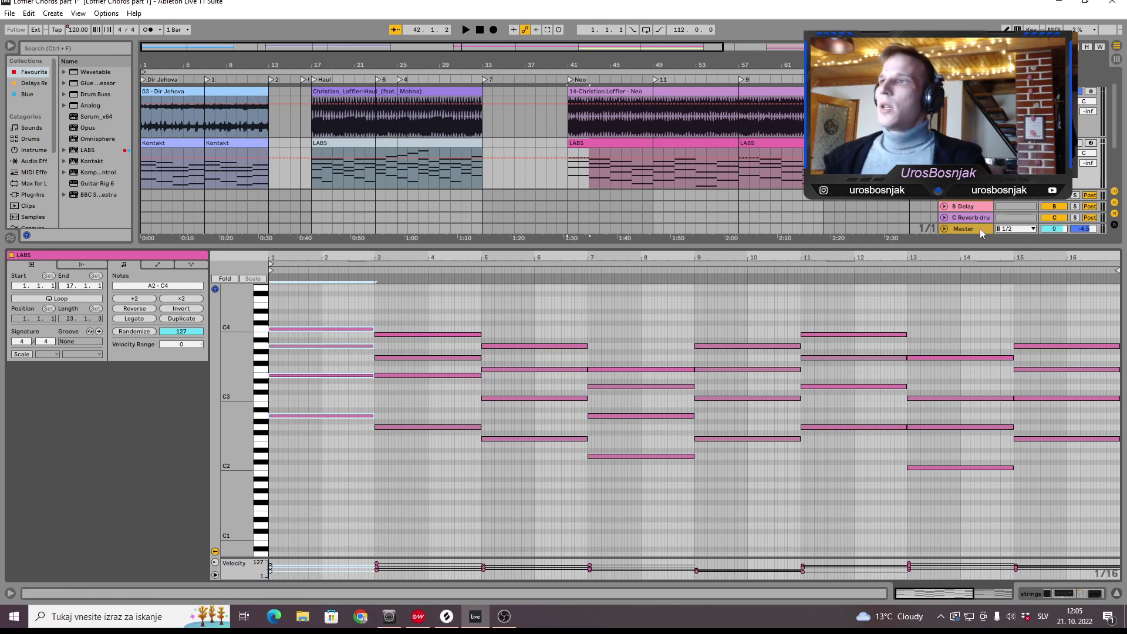
left_click_drag(280, 462, 295, 322)
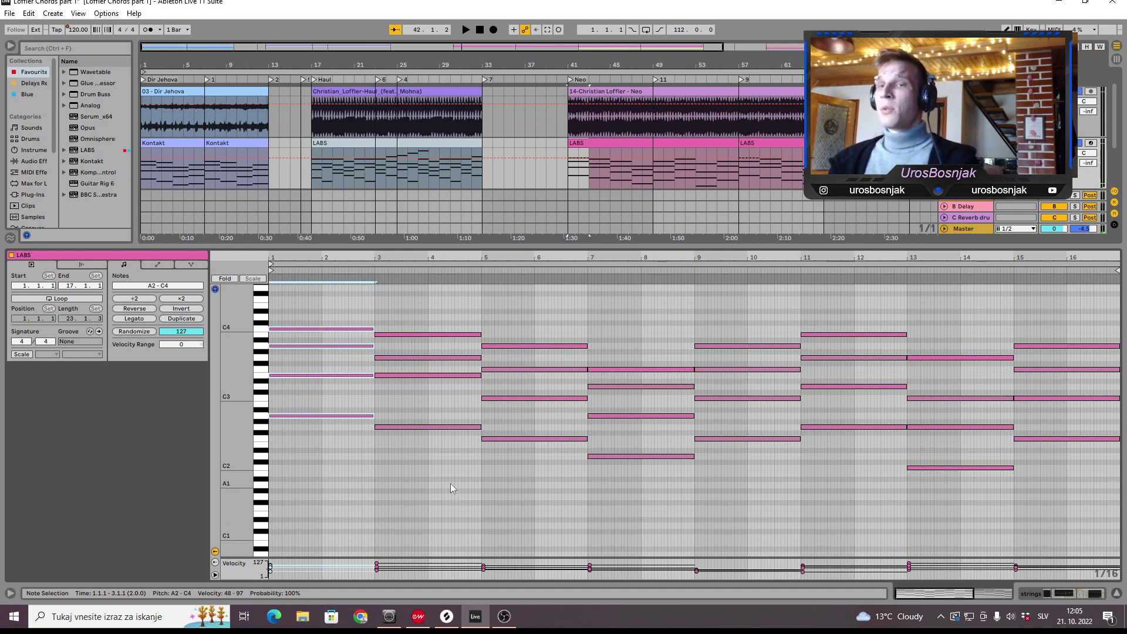
left_click(397, 451)
left_click_drag(396, 451, 411, 307)
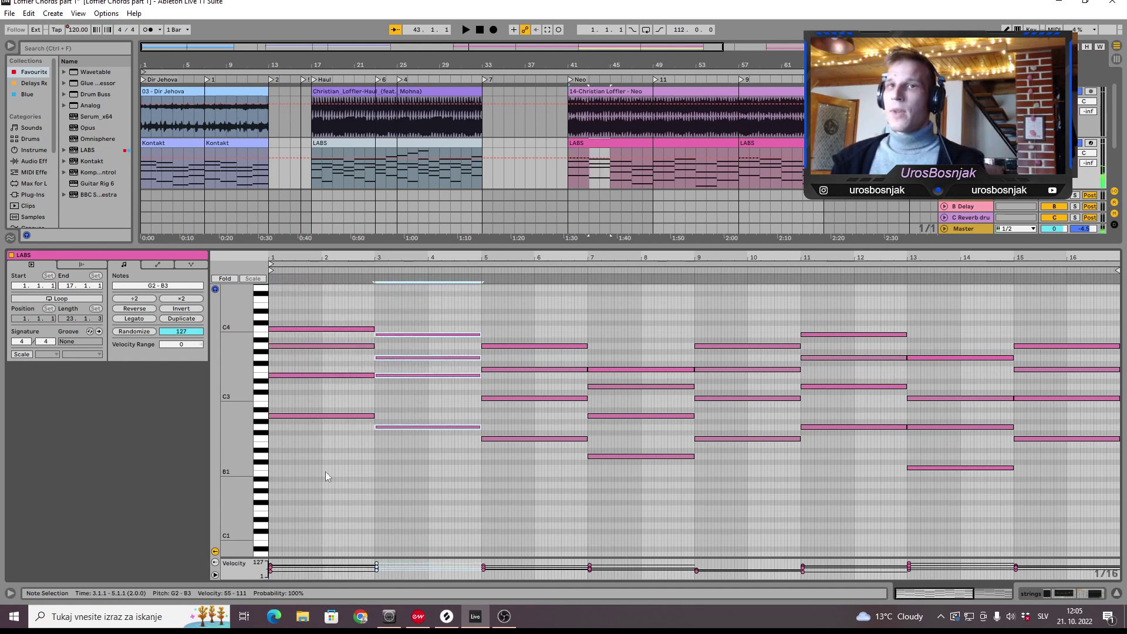
left_click_drag(326, 471, 326, 287)
left_click_drag(396, 497, 407, 269)
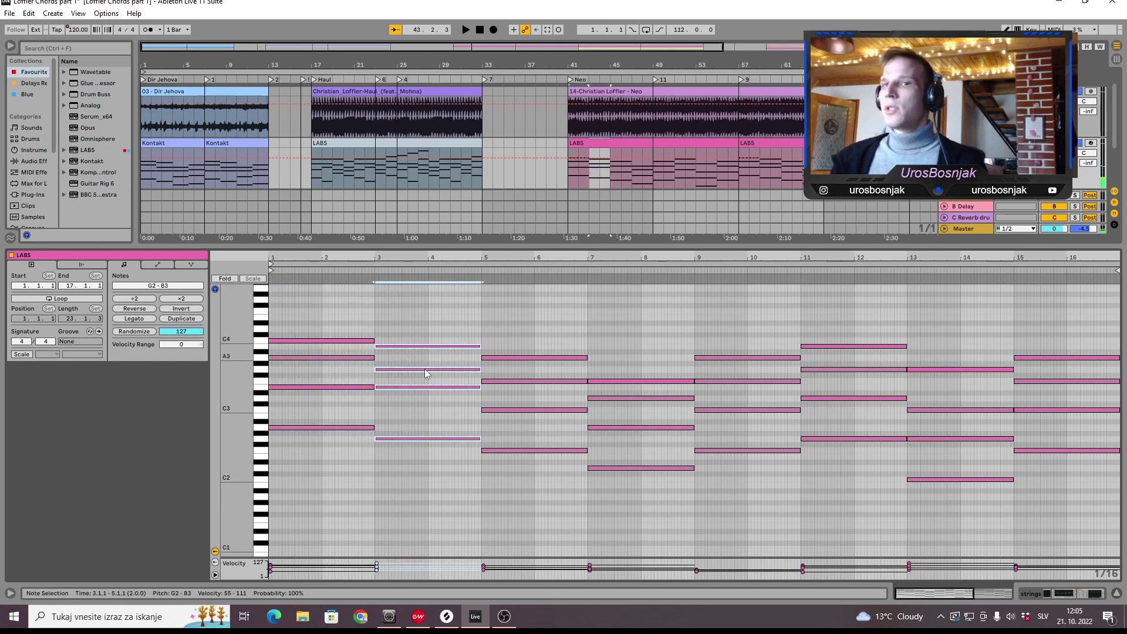
left_click(289, 381)
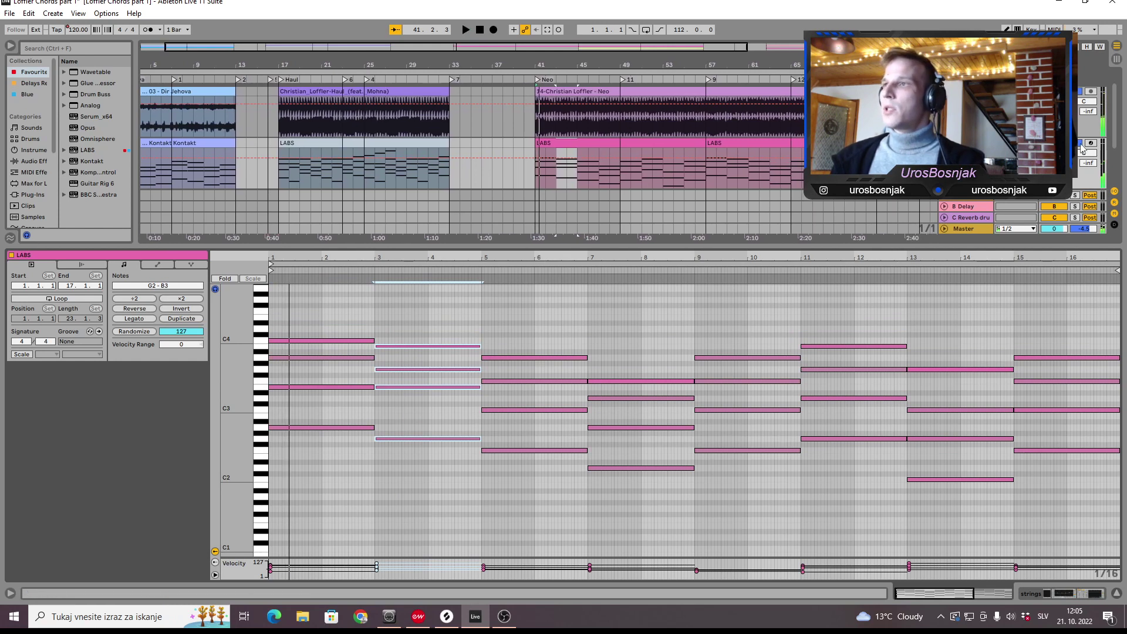
Transpose all notes of Neo's first LABS clip down three semitones and play it from bar 41 into bar 43.
key("ctrl+a")
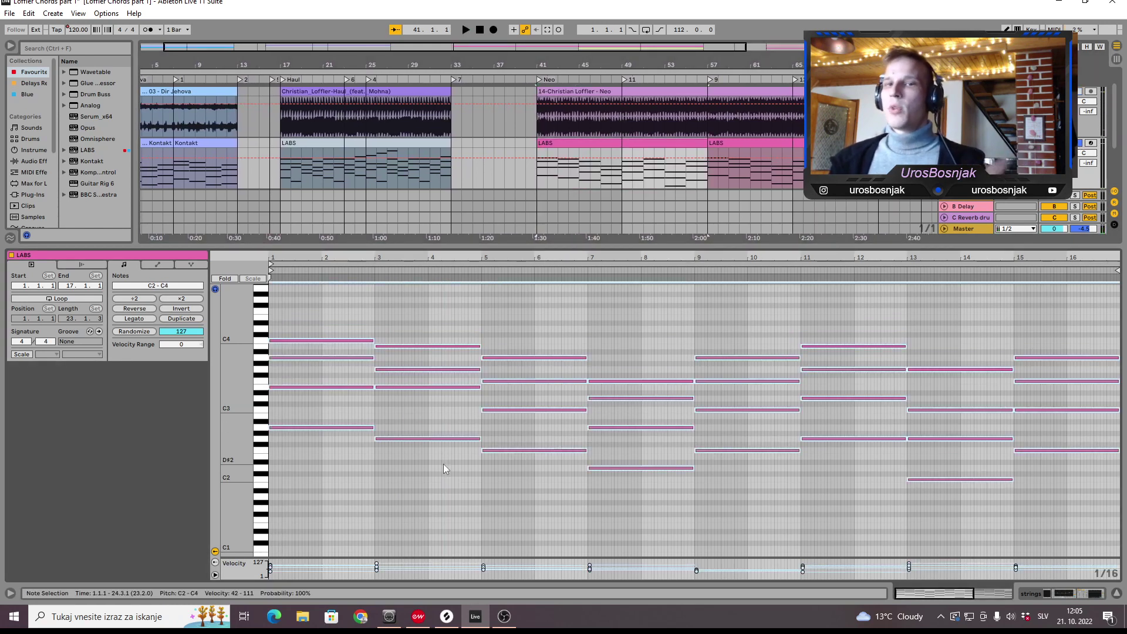
key("Down")
key("Down")
key("Down")
key("space")
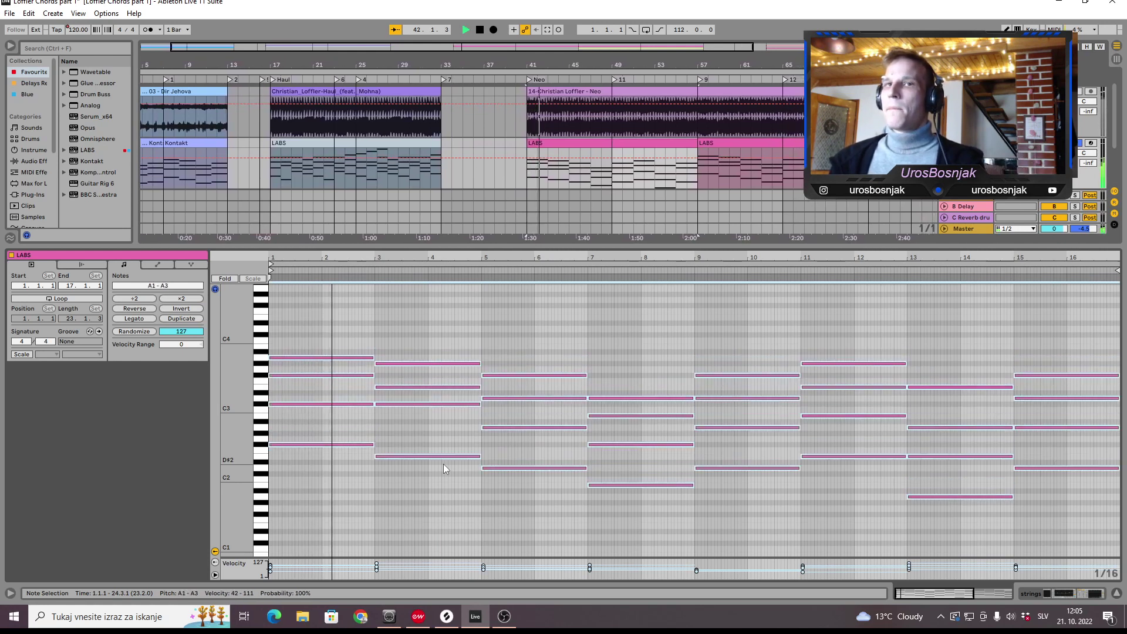
scroll(442, 463, "down", 1)
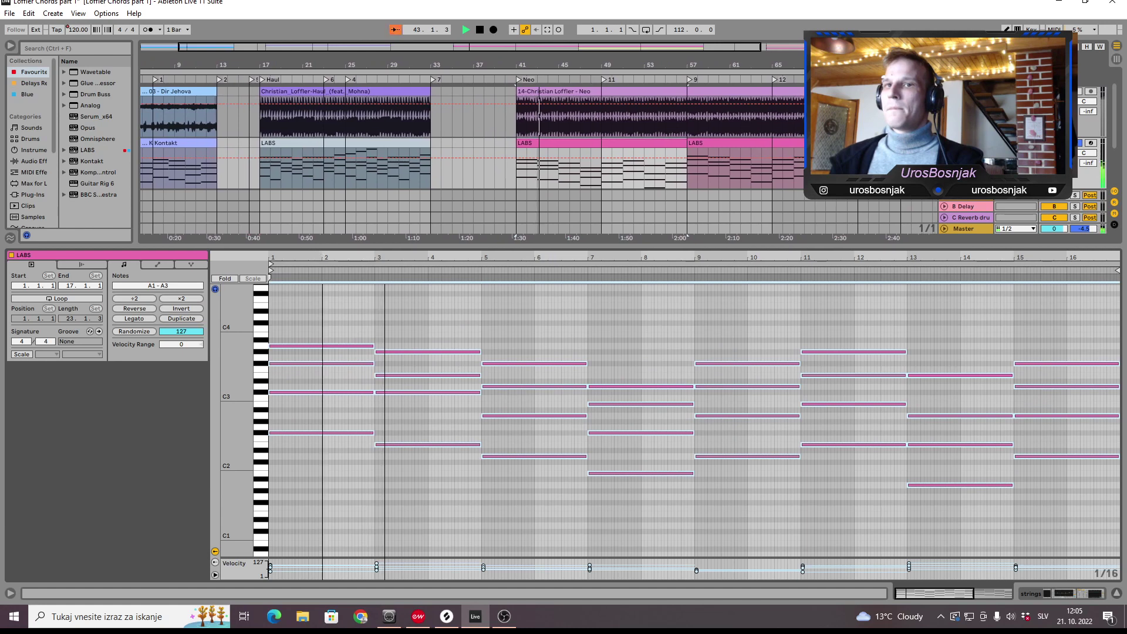
key("space")
Play the first Kontakt clip of Dir Jehova from bar 1 into bar 3 for comparison, and reopen Neo's first LABS clip.
left_click(144, 141)
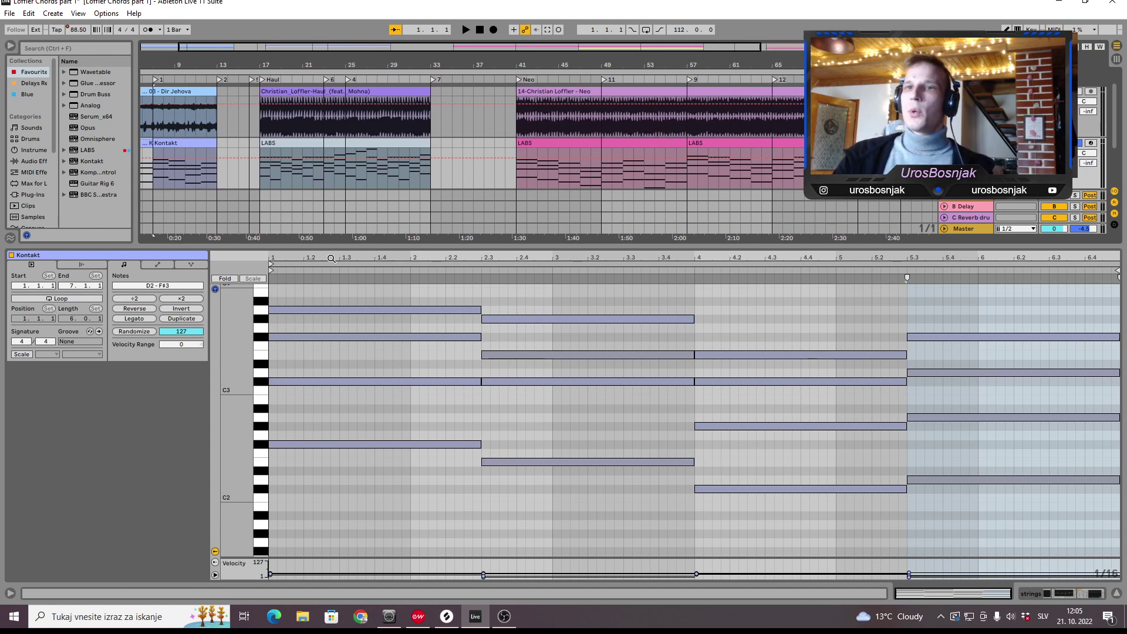
key("space")
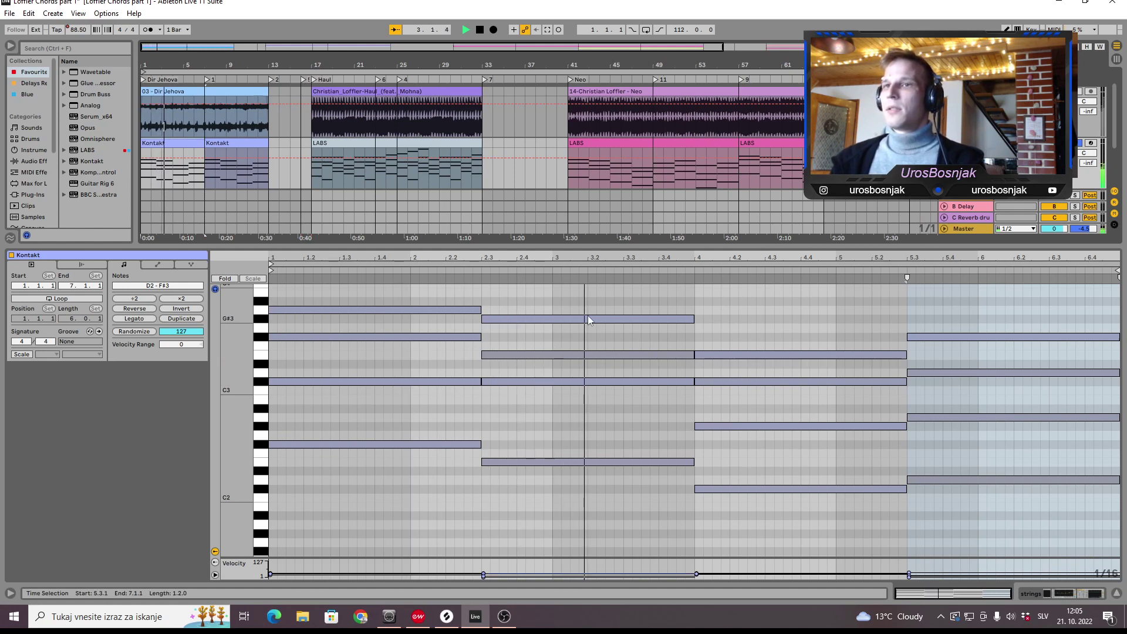
left_click(635, 150)
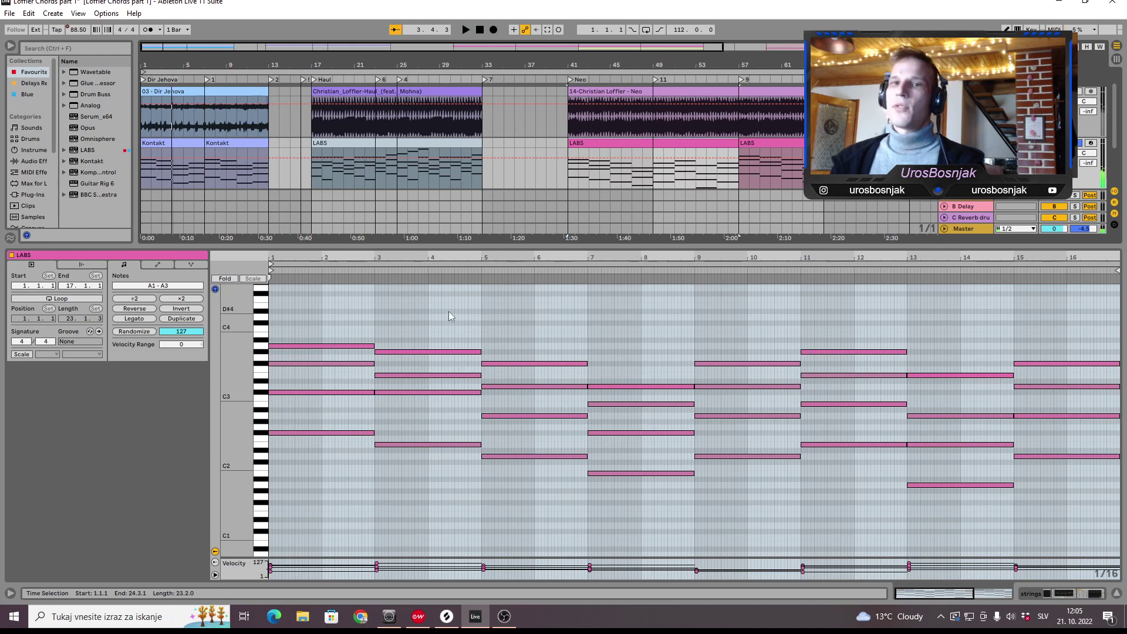
Play Neo's first LABS clip from bar 41 into bar 43, and transpose all its notes up three semitones.
key("ctrl+a")
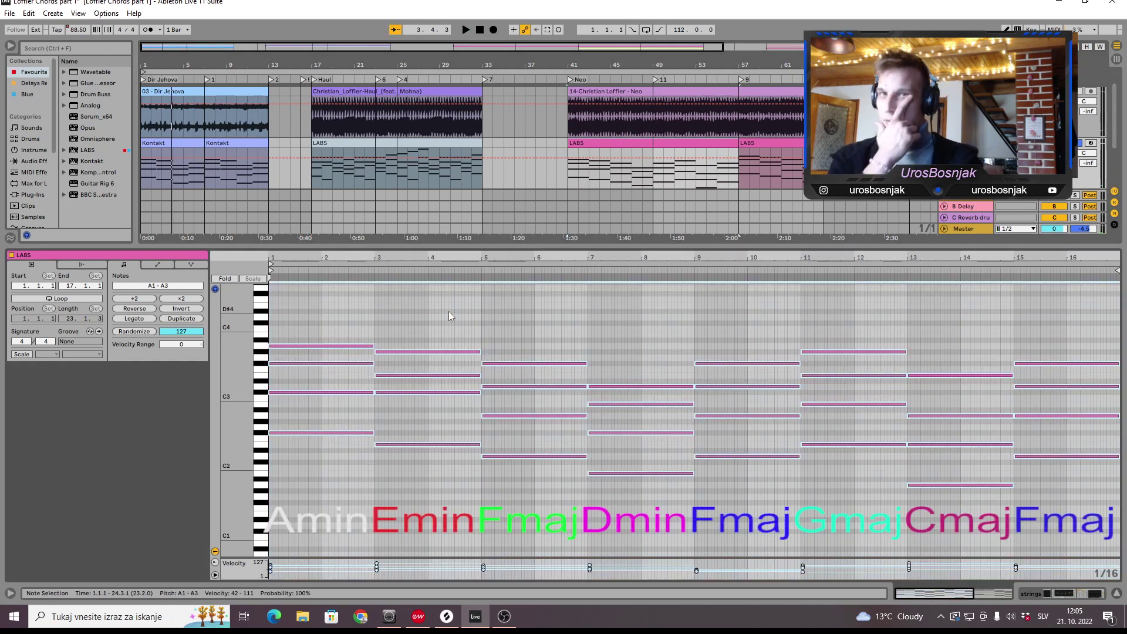
key("space")
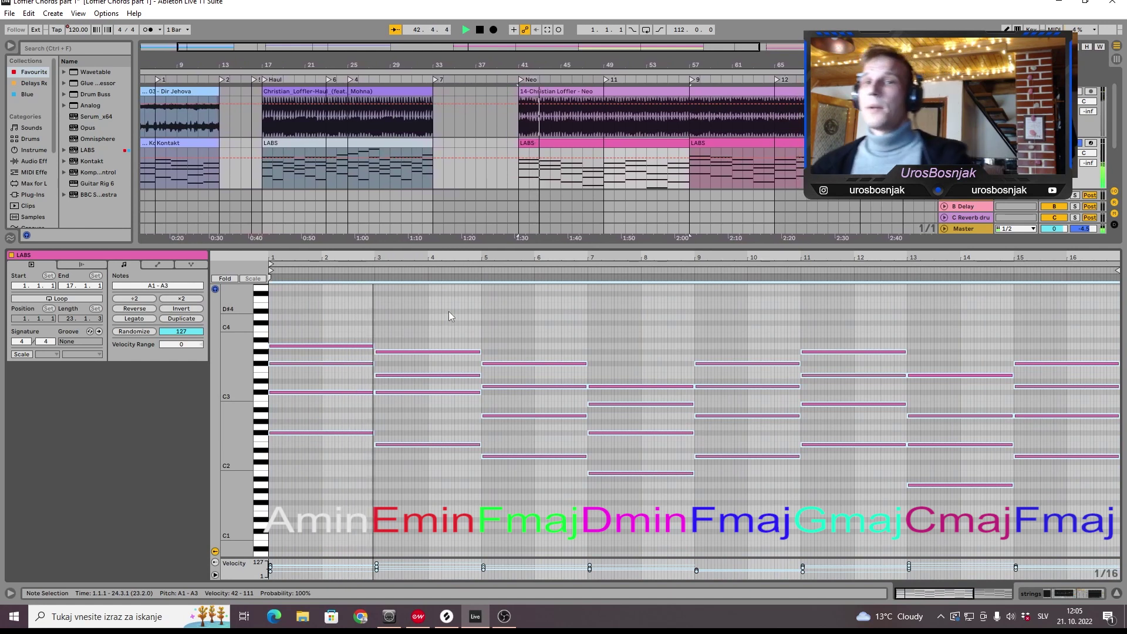
key("space")
key("Up")
key("Up")
key("Up")
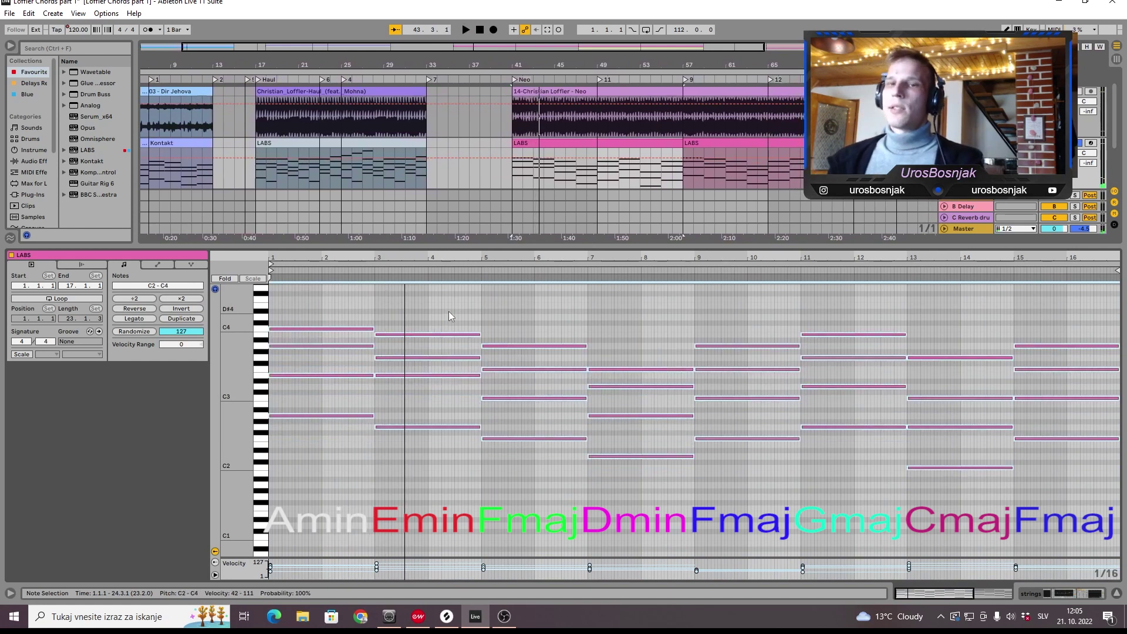
Examine the eight chords of Neo's first LABS clip by selecting the notes of each in turn.
left_click_drag(361, 475, 342, 345)
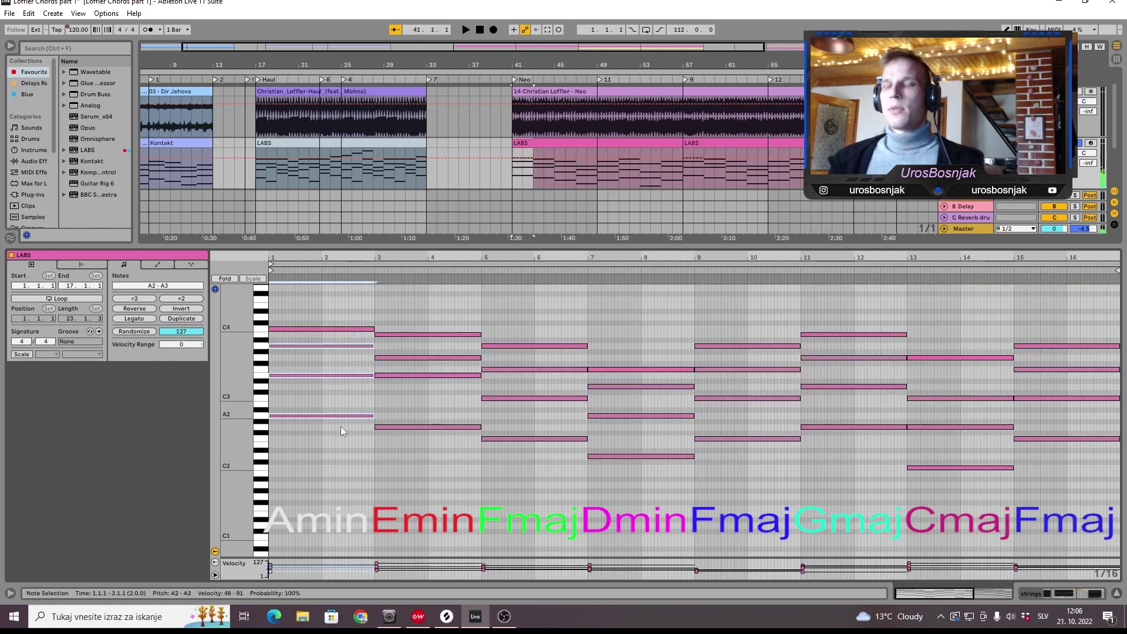
left_click_drag(403, 456, 404, 329)
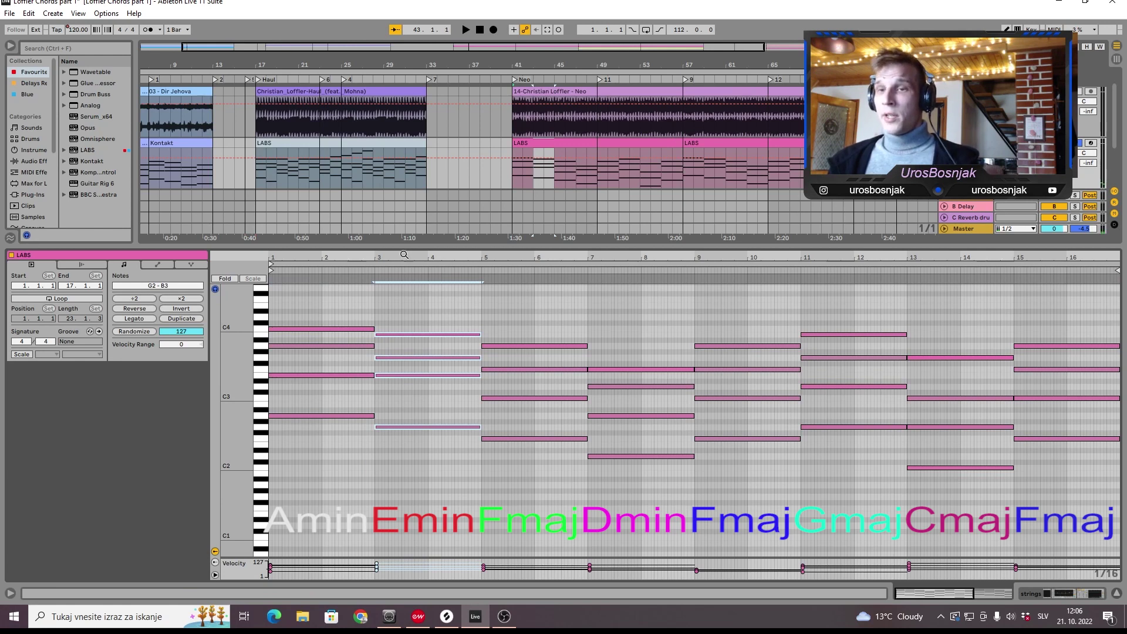
left_click_drag(493, 461, 520, 316)
left_click_drag(597, 479, 622, 365)
left_click_drag(728, 456, 756, 337)
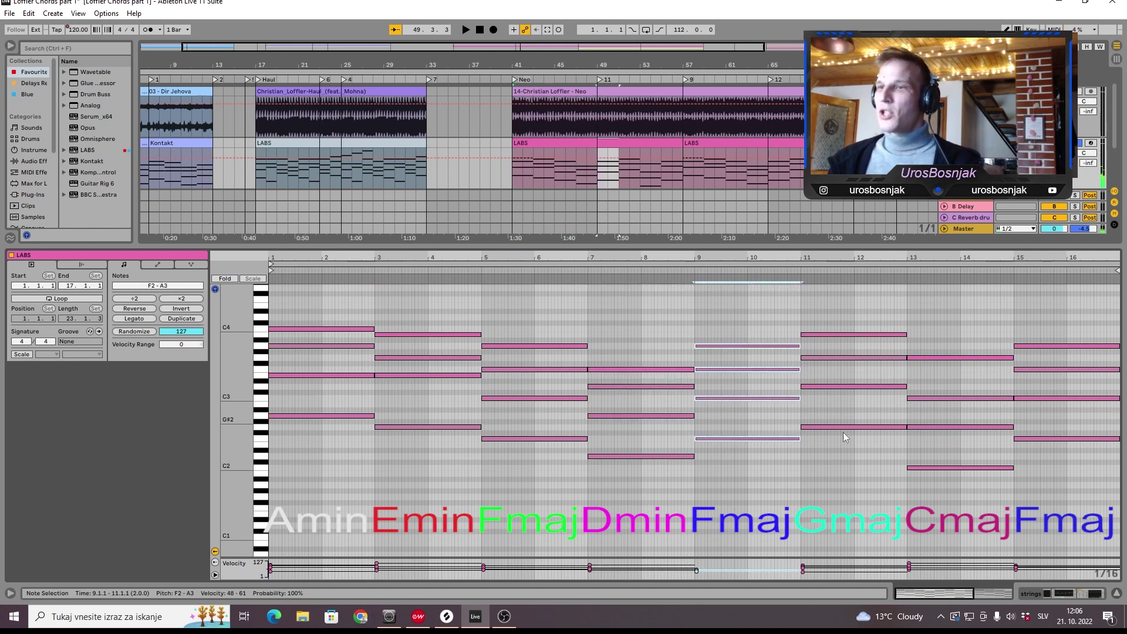
left_click_drag(843, 436, 851, 330)
left_click_drag(953, 500, 952, 301)
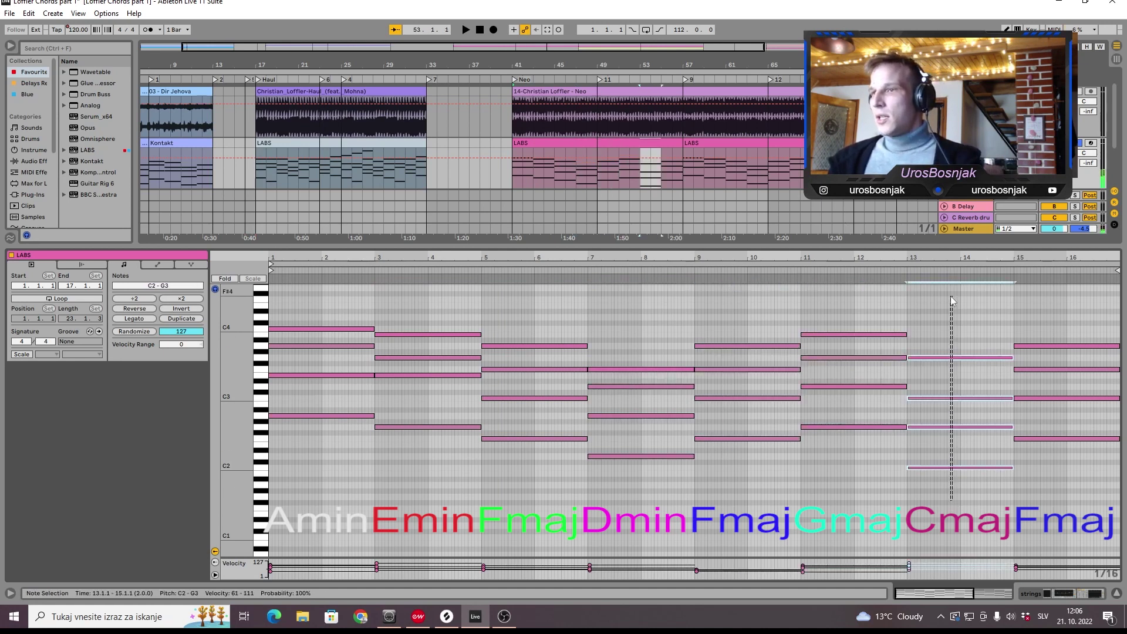
left_click_drag(1057, 471, 1050, 307)
Play Neo from bar 55 with all chords of its first LABS clip in view.
left_click(587, 143)
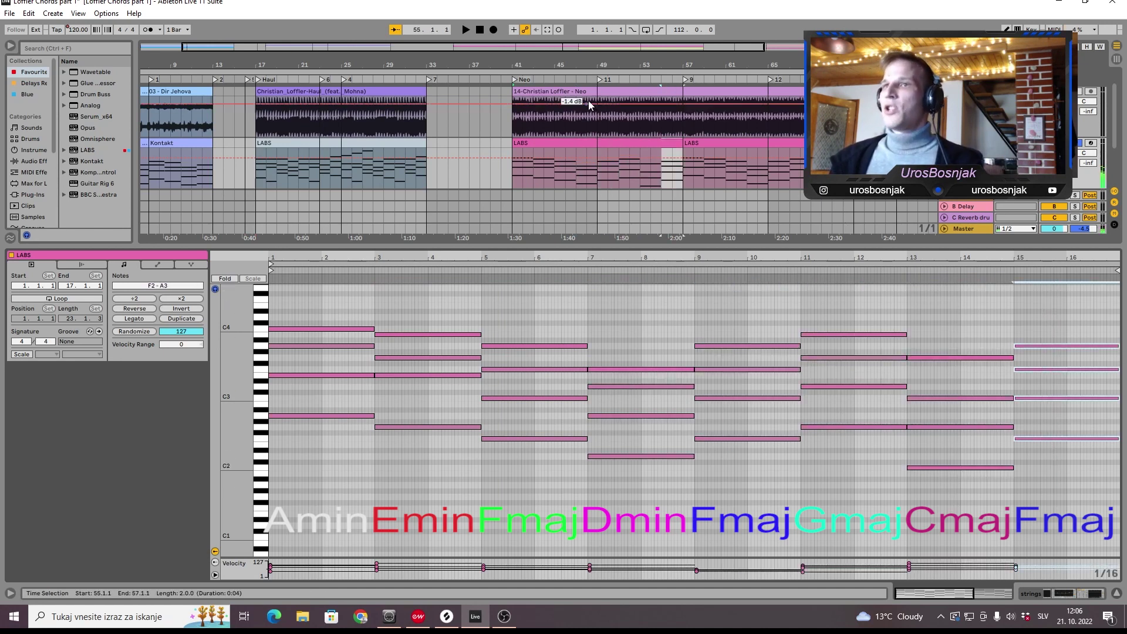
key("space")
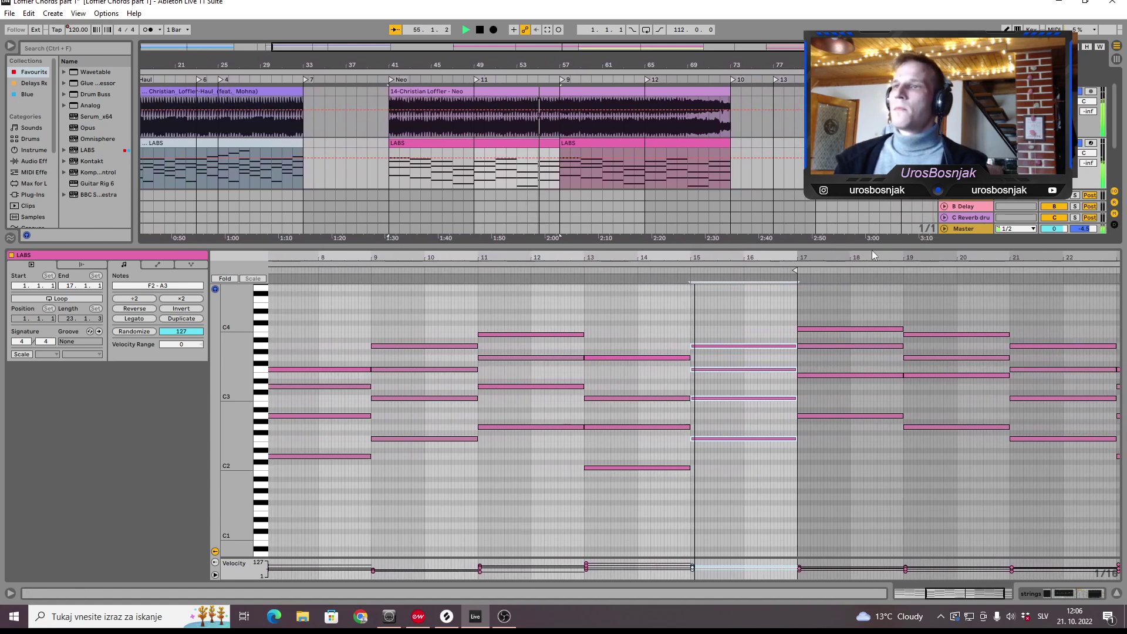
scroll(956, 506, "down", 3)
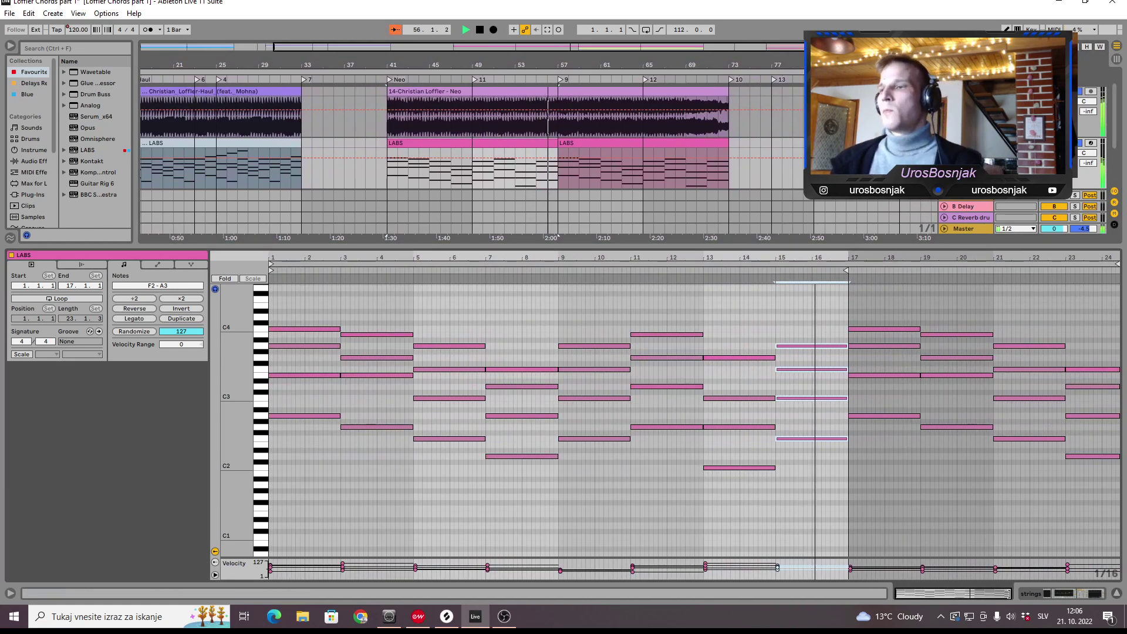
Solo the piano track and open its yellow LABS clip at bar 57, playing it into bar 61.
key("shift+Tab")
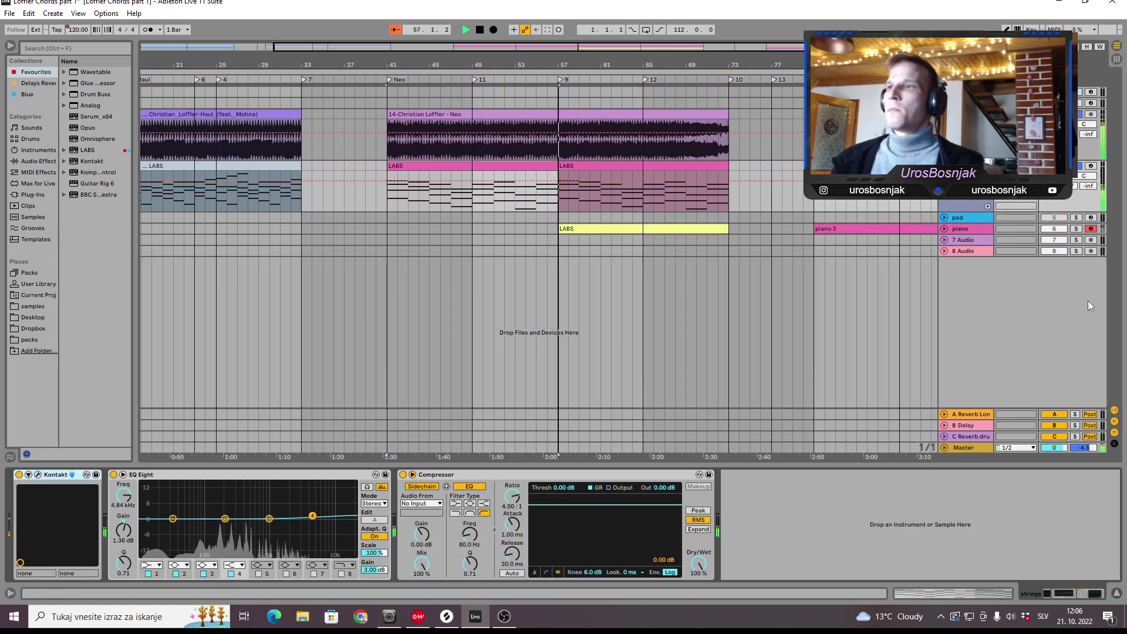
left_click(1071, 219)
left_click(1077, 229)
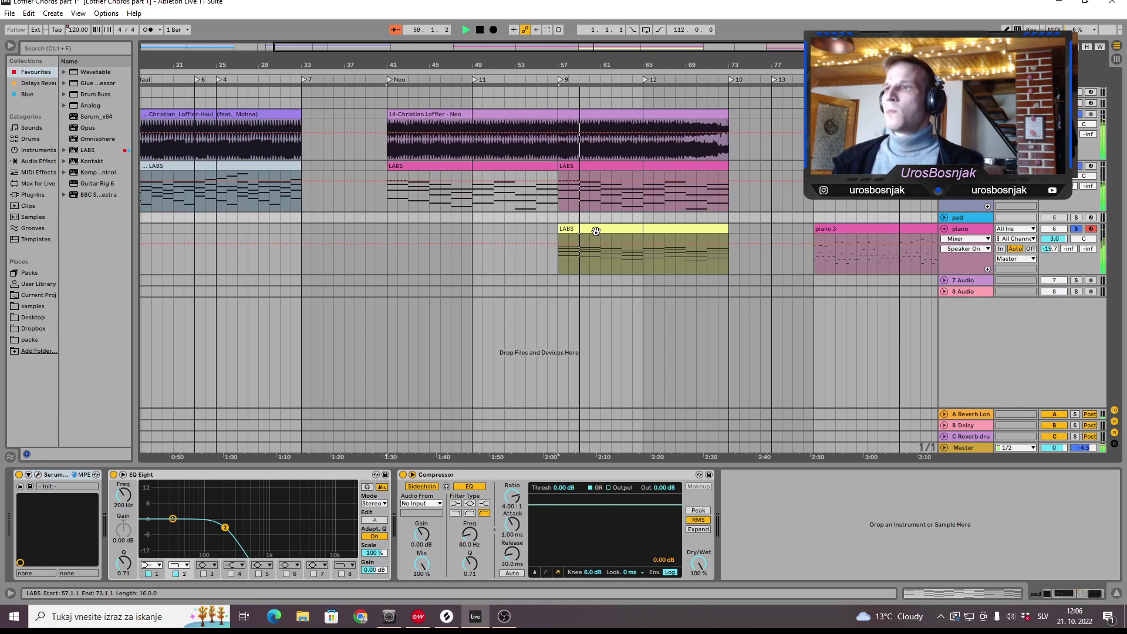
double_click(595, 231)
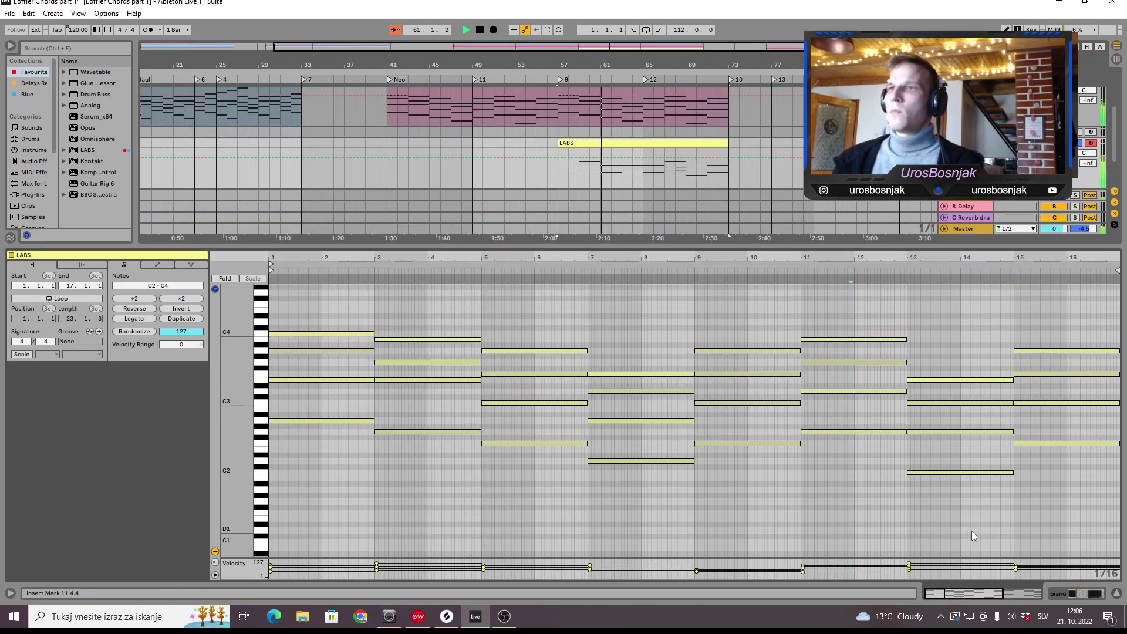
key("shift+Tab")
key("space")
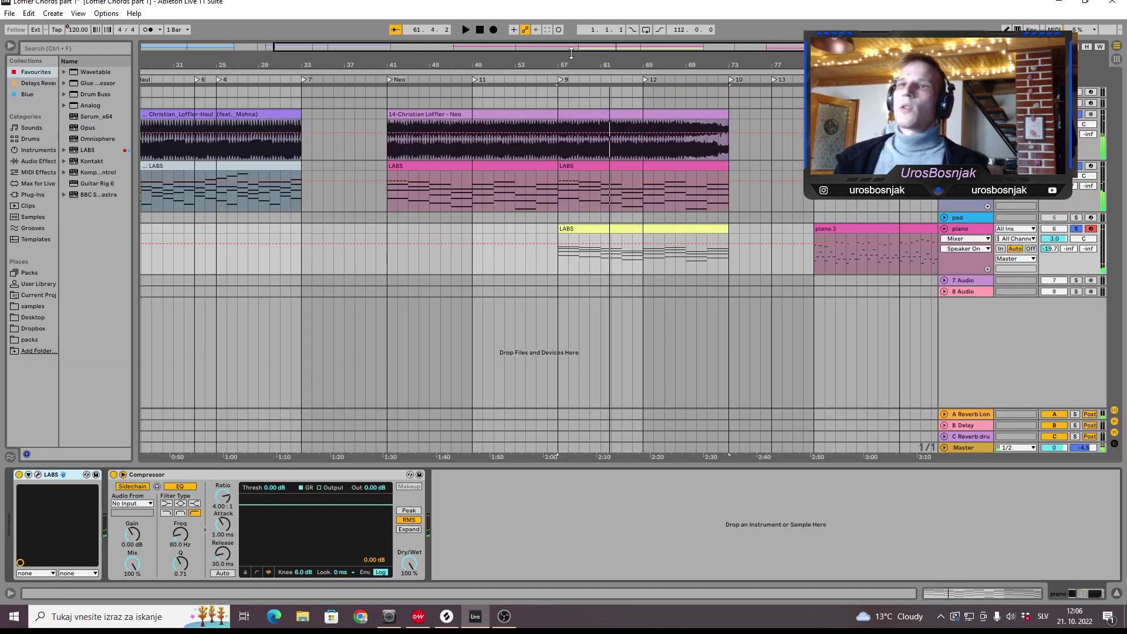
Open the piano 3 clip under Versailles Hold and play it from bar 81.
key("minus")
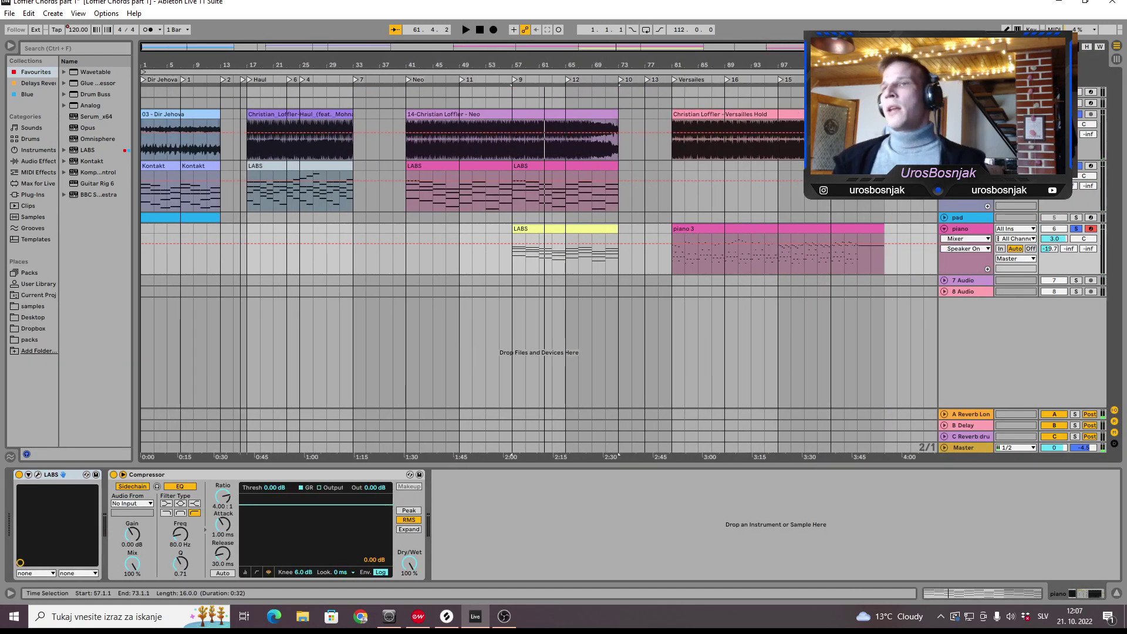
left_click(733, 114)
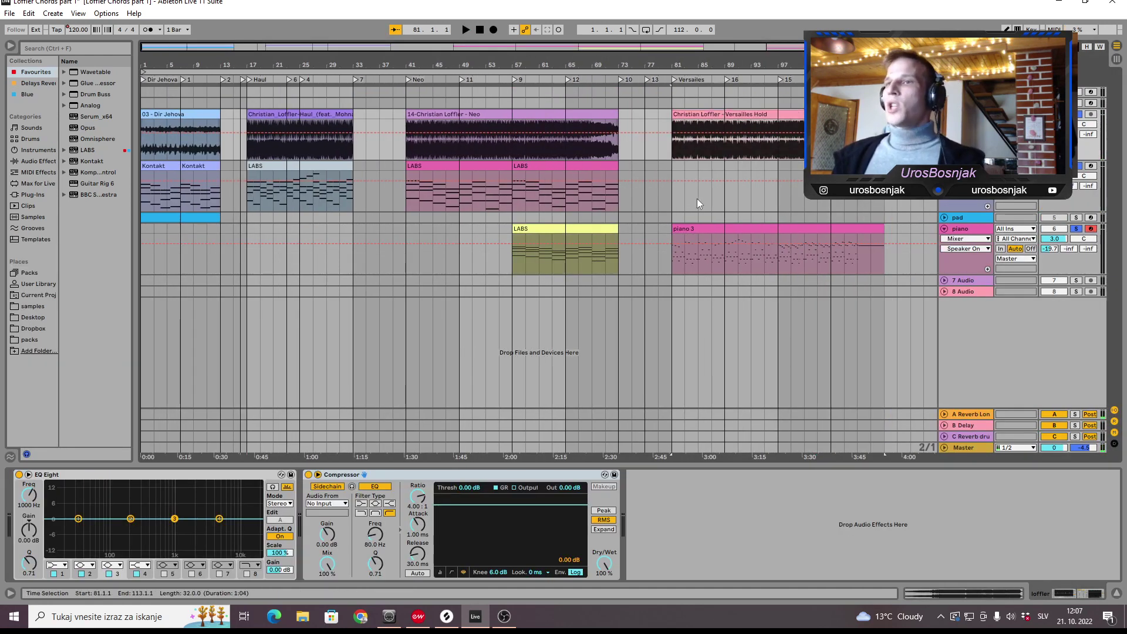
double_click(695, 227)
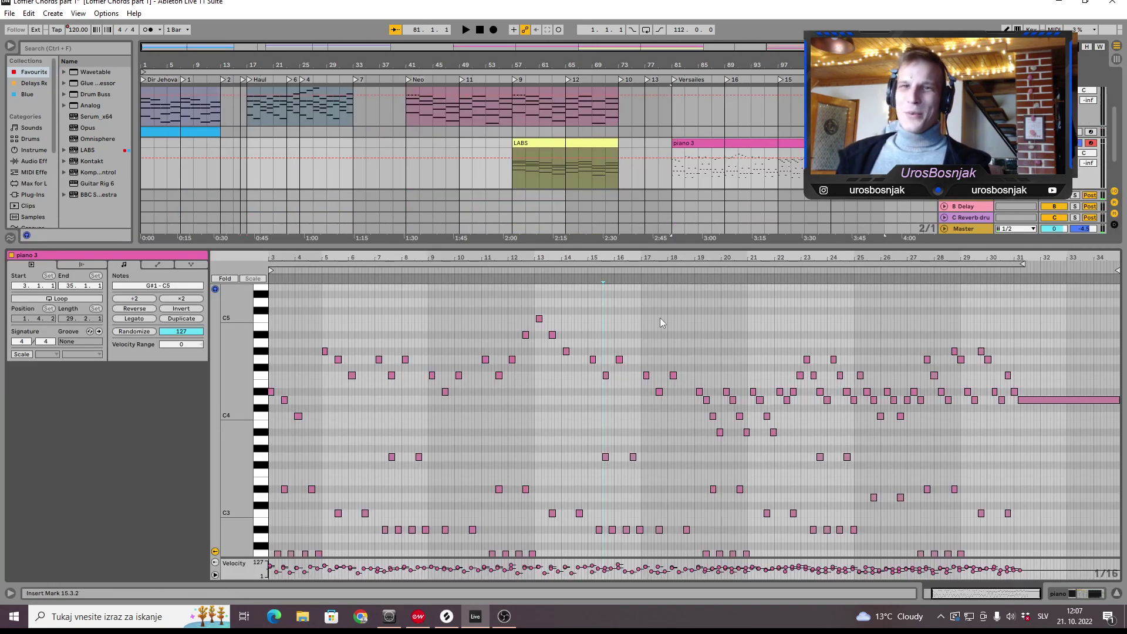
key("space")
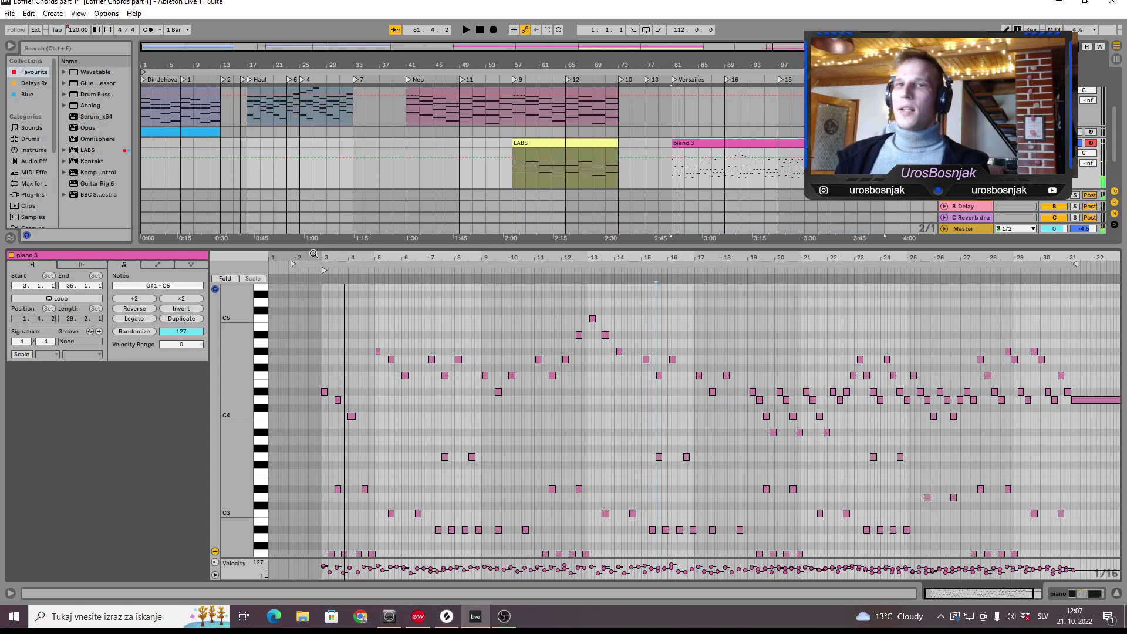
Raise the second melody note of the piano 3 clip to D#4 and play the phrase into bar 86.
left_click_drag(314, 255, 314, 275)
left_click_drag(377, 400, 378, 391)
scroll(400, 370, "left", 2)
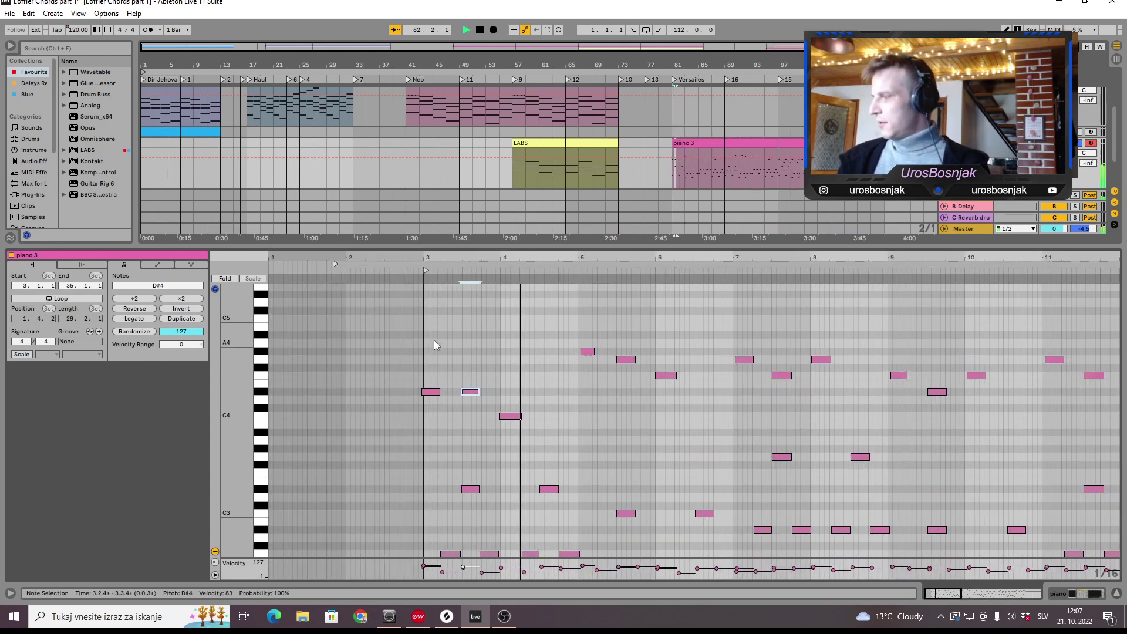
left_click(494, 330)
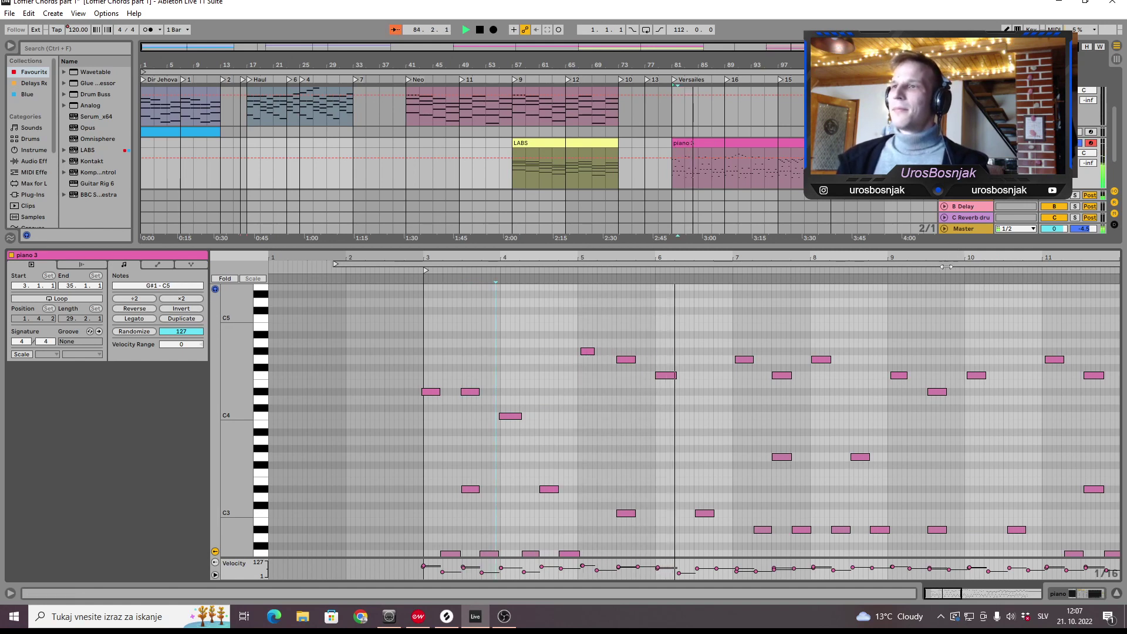
left_click_drag(960, 594, 992, 593)
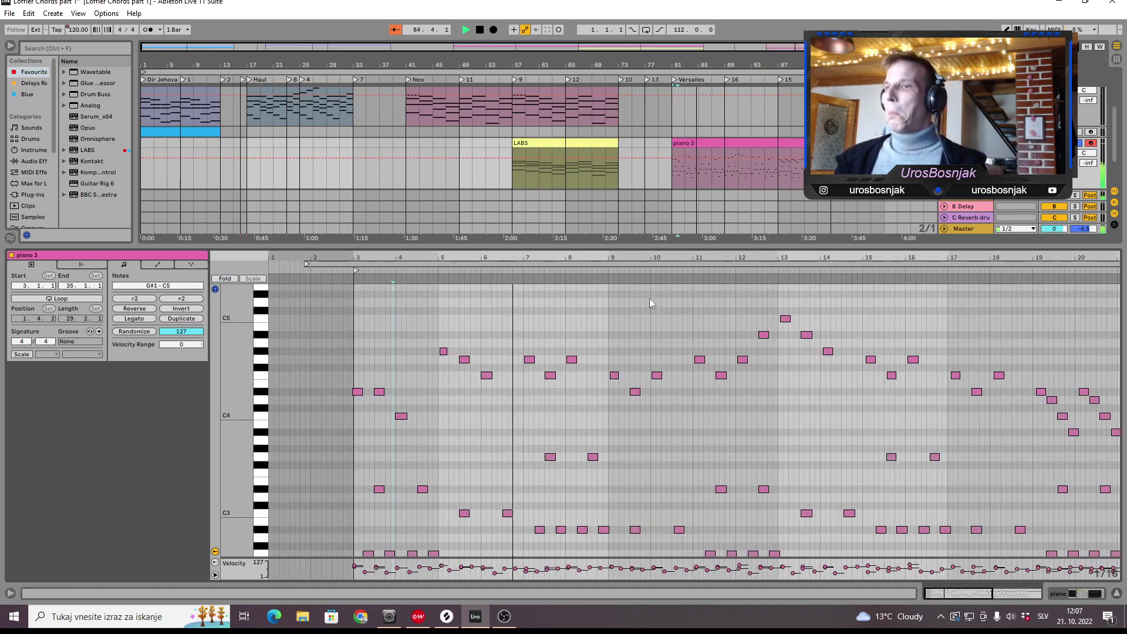
left_click(1067, 594)
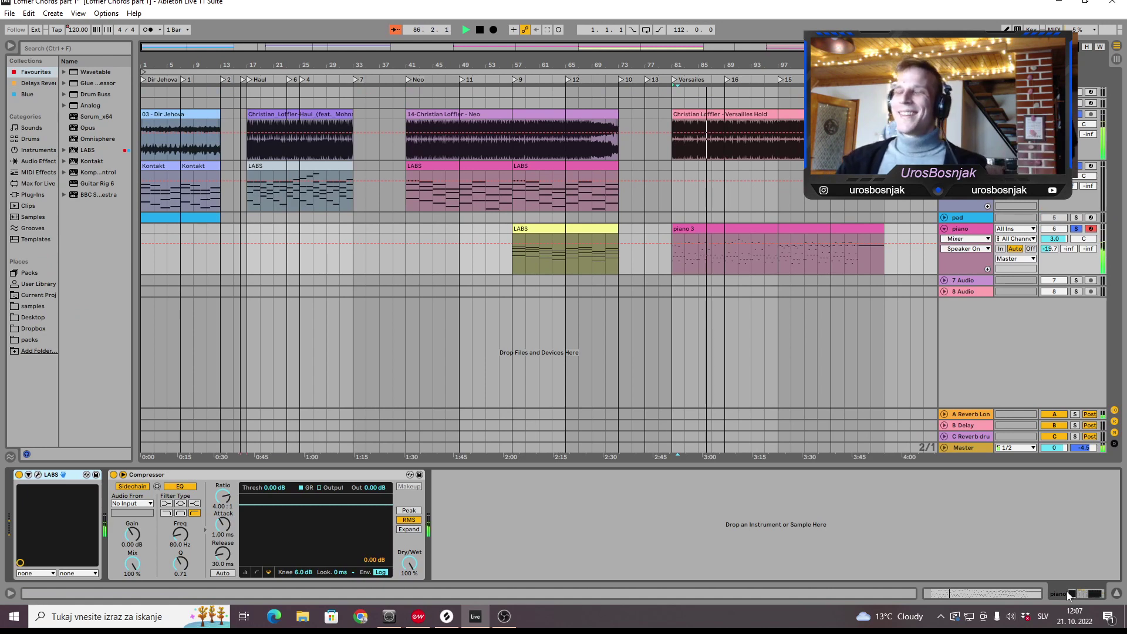
key("space")
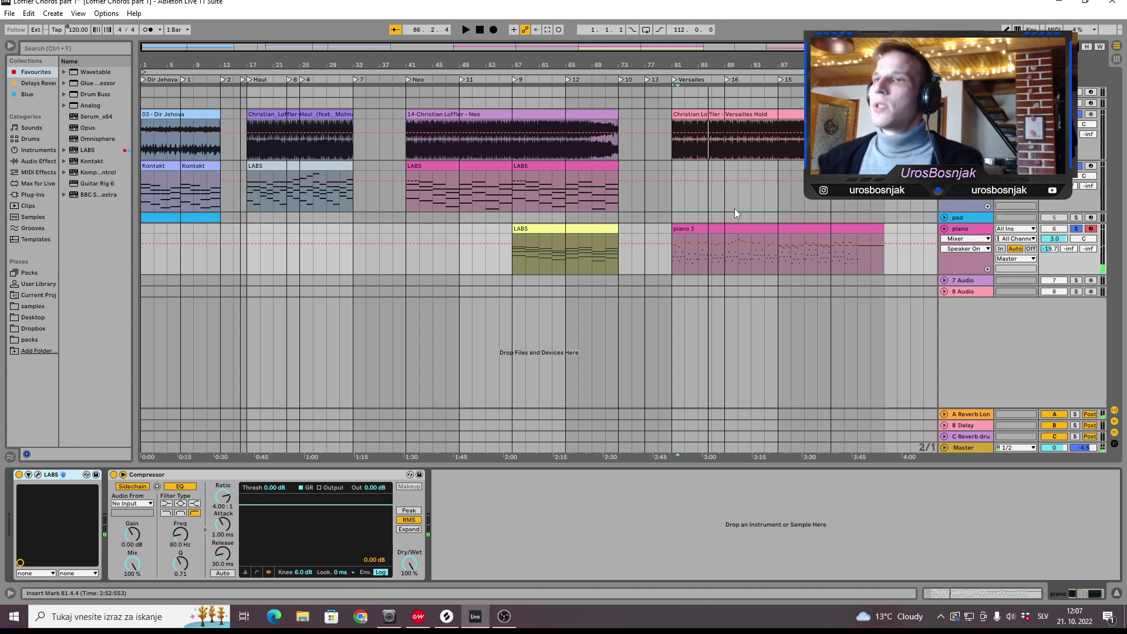
Move the piano 3 clip to bar 113 and insert an empty eight-bar MIDI clip at bar 81 on the piano track.
mouse_move(857, 253)
left_mouse_down()
mouse_move(939, 234)
mouse_move(939, 244)
mouse_move(916, 244)
left_mouse_up()
left_click_drag(637, 229, 656, 226)
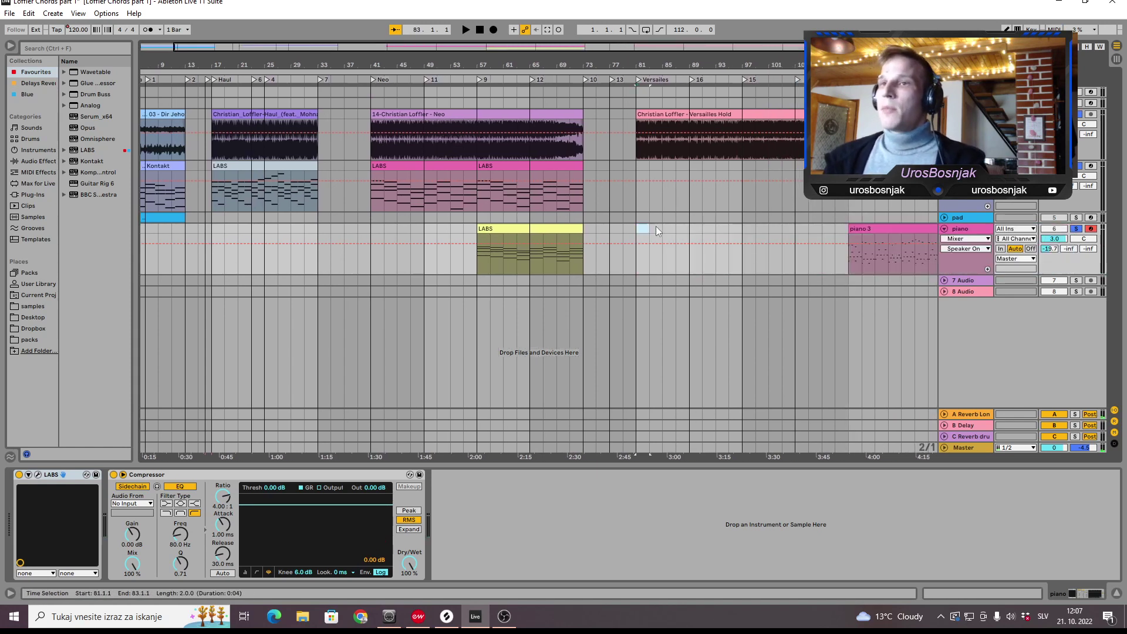
right_click(687, 232)
left_click(763, 317)
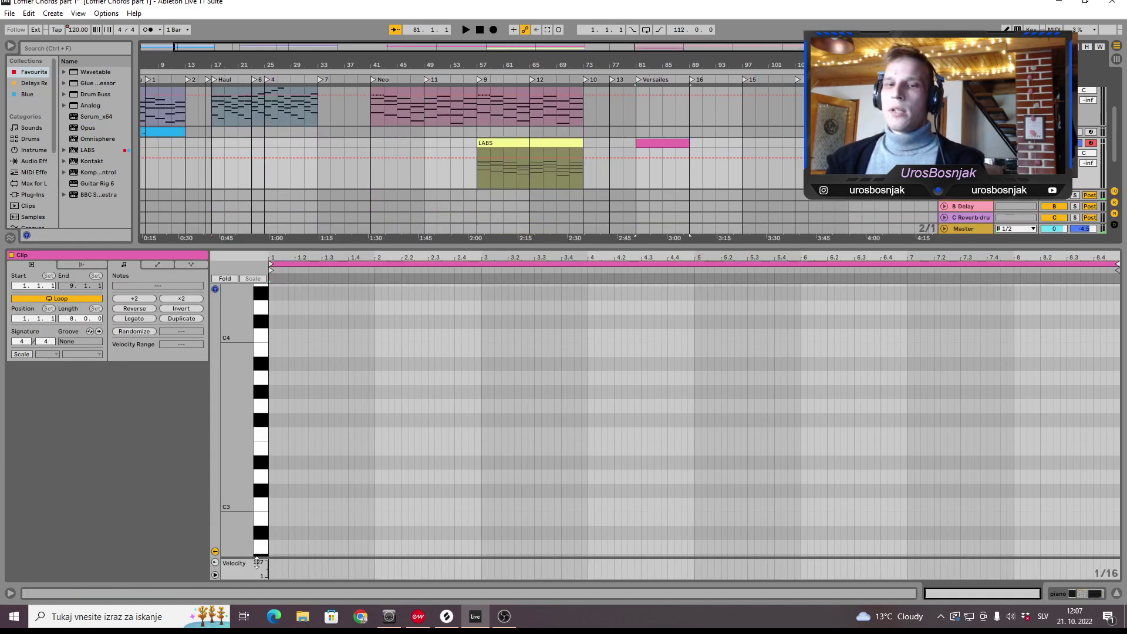
Search Windows for "chordie" and launch ChordieApp.
left_click(160, 622)
type("chord")
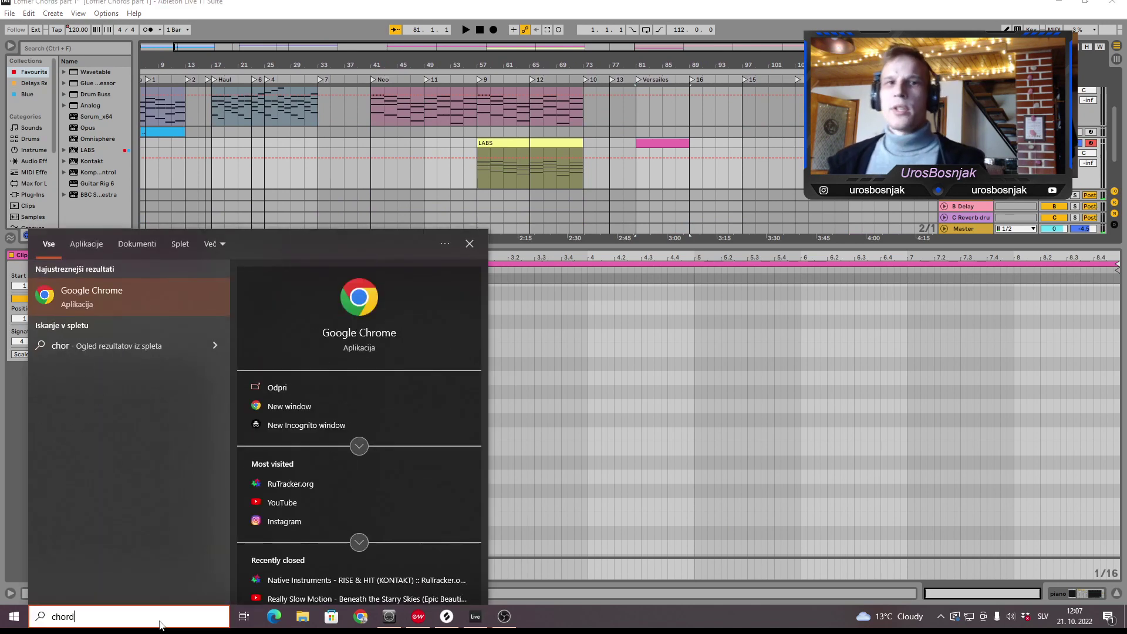
type("ie")
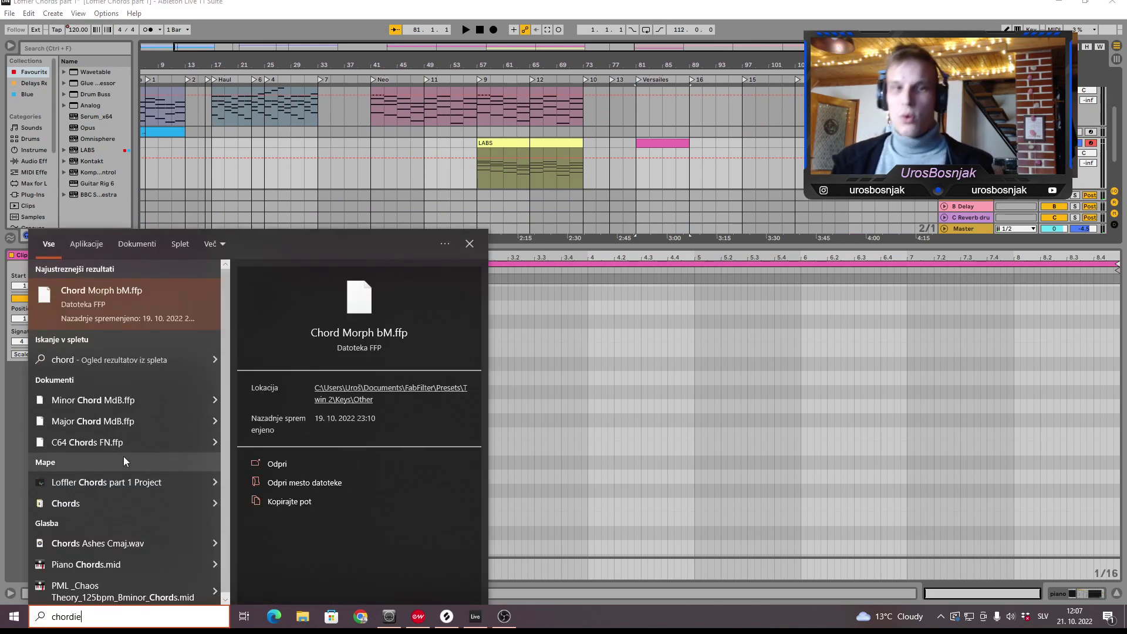
left_click(125, 287)
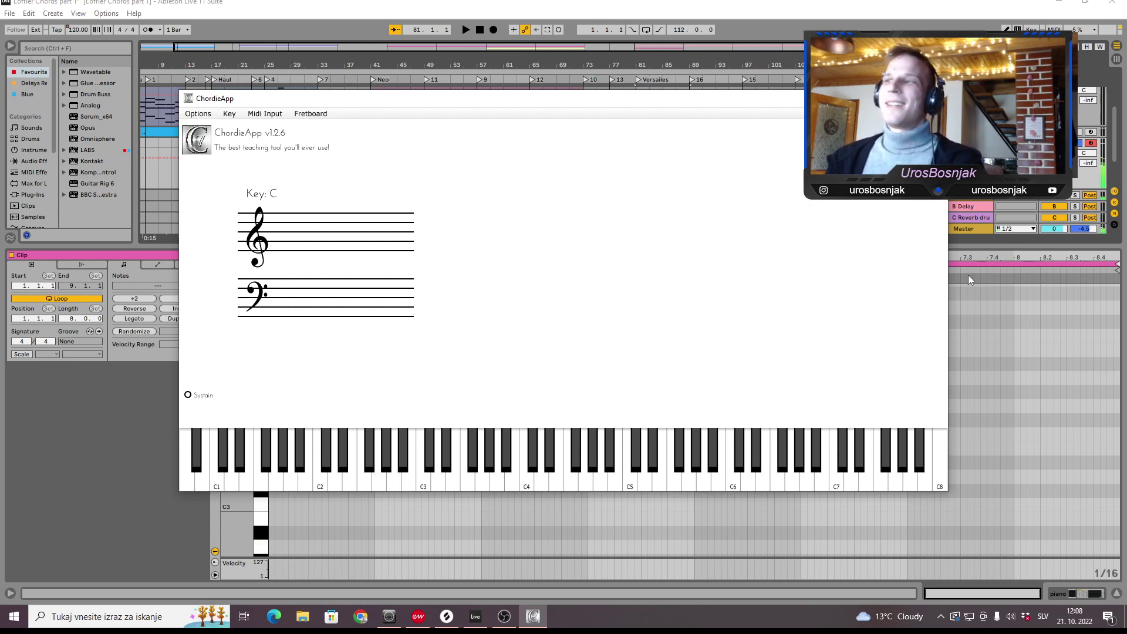
Launch MIDI-OX alongside ChordieApp and switch back to Ableton Live.
left_click(141, 624)
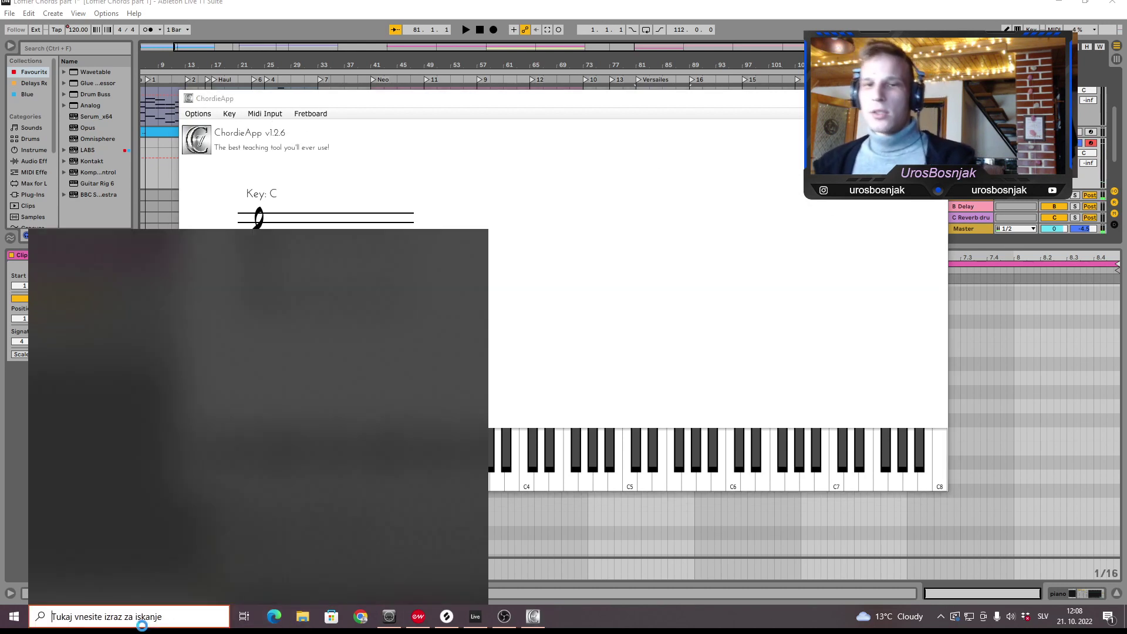
type("midi")
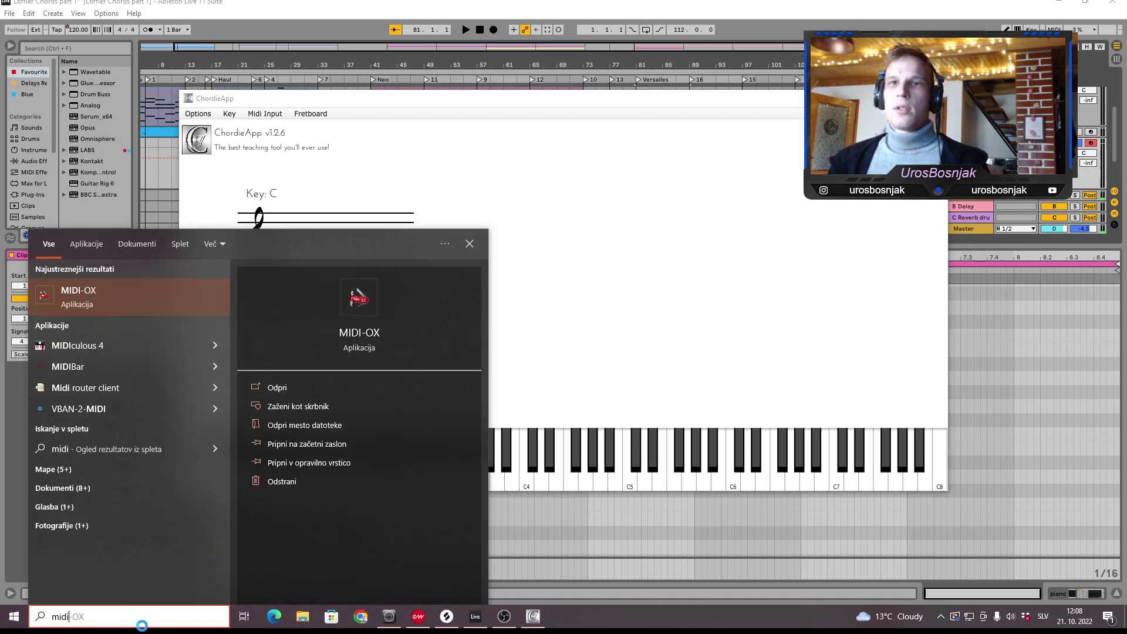
key("Return")
left_click(654, 347)
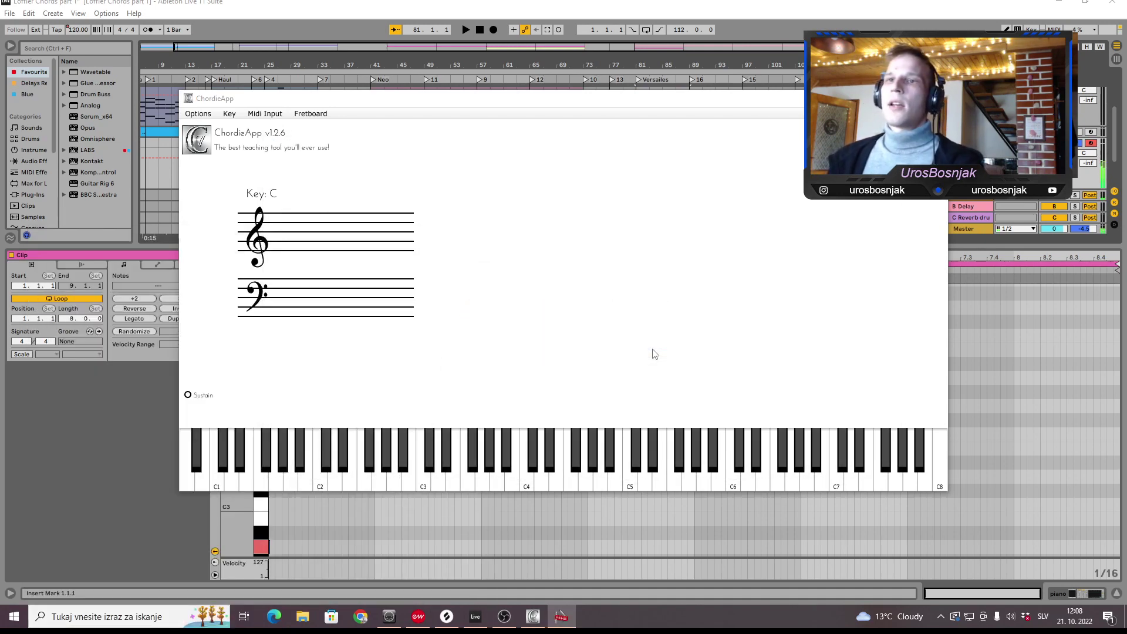
key("alt+Tab")
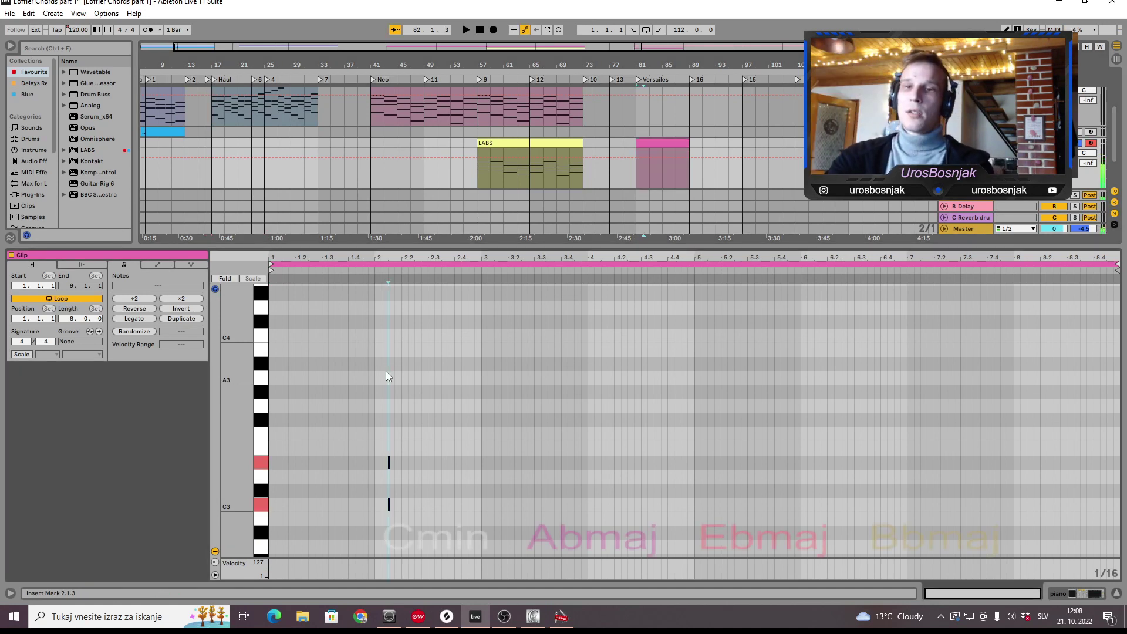
Play Versailles Hold from bar 81 to bar 89 and hide the clip's note editor.
left_click_drag(226, 403, 209, 403)
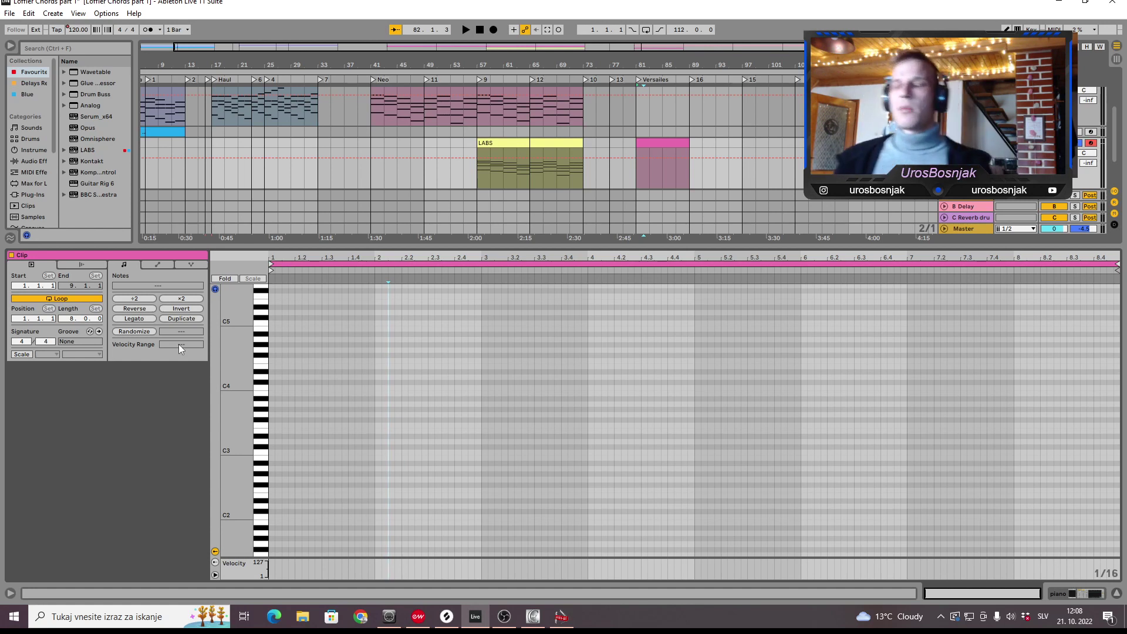
key("space")
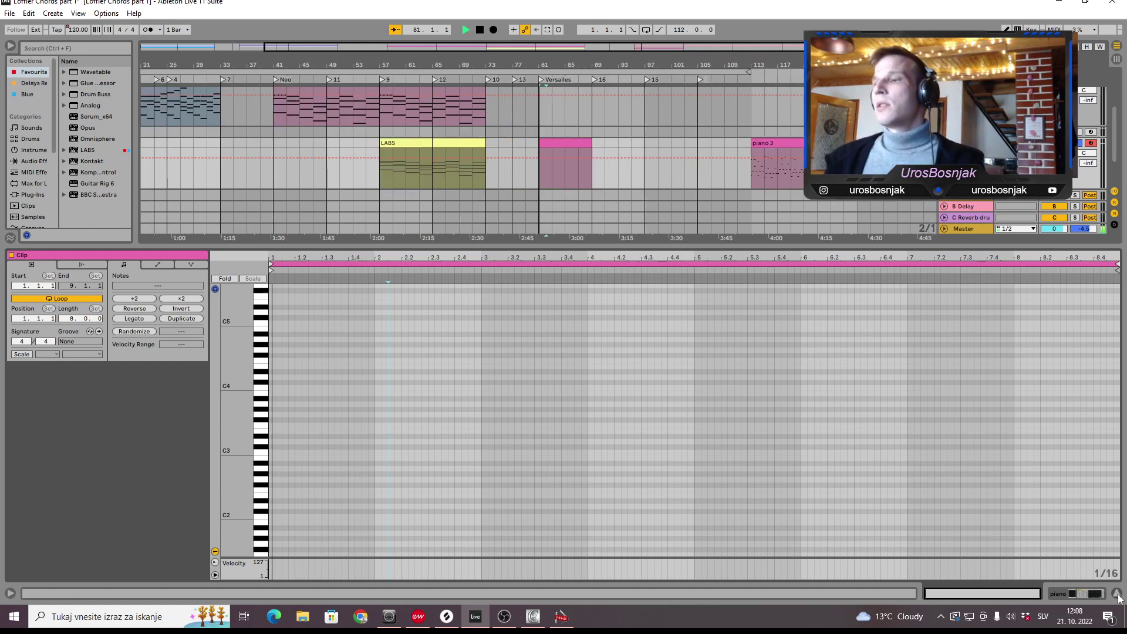
left_click(1117, 594)
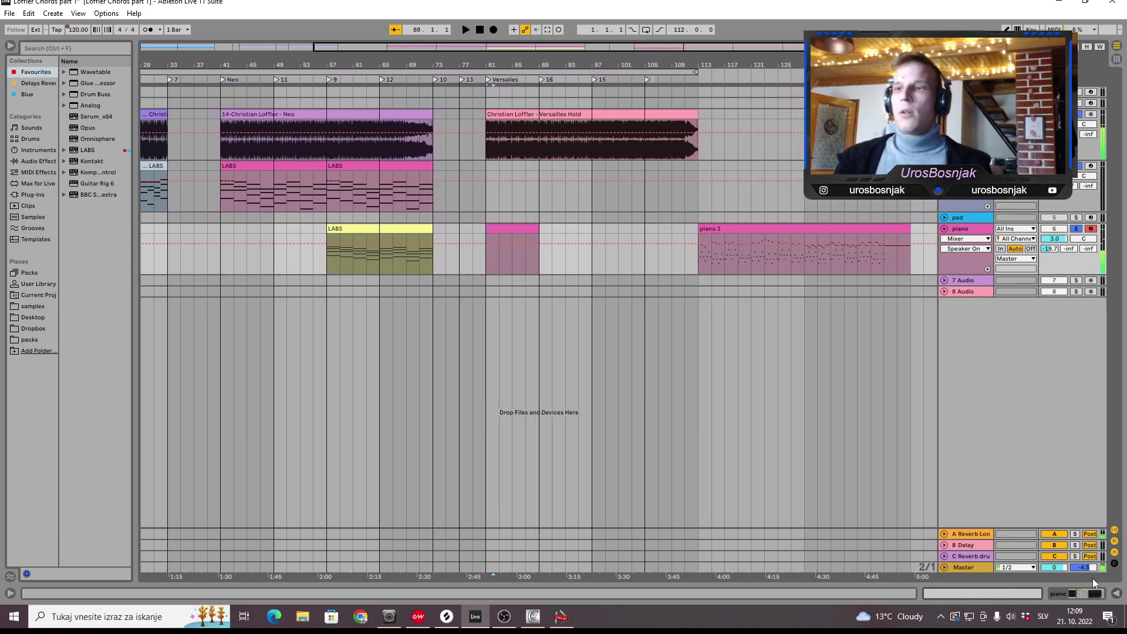
Replace the piano track's instrument with Kontakt, load The Grandeur into it and close the plug-in window.
key("space")
key("ctrl+alt+l")
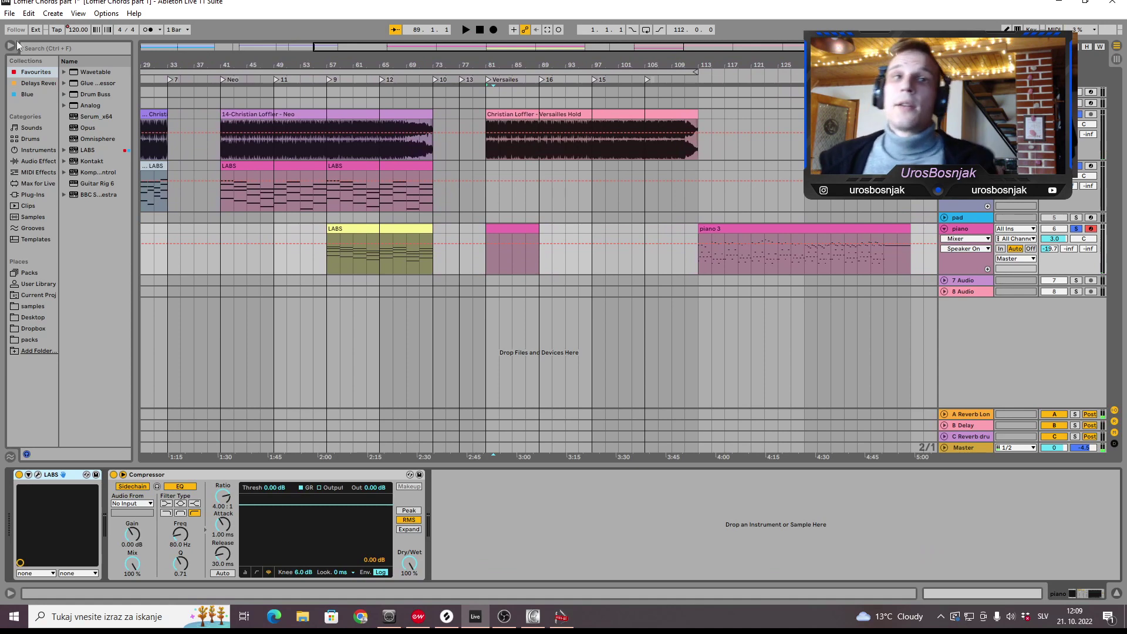
double_click(89, 162)
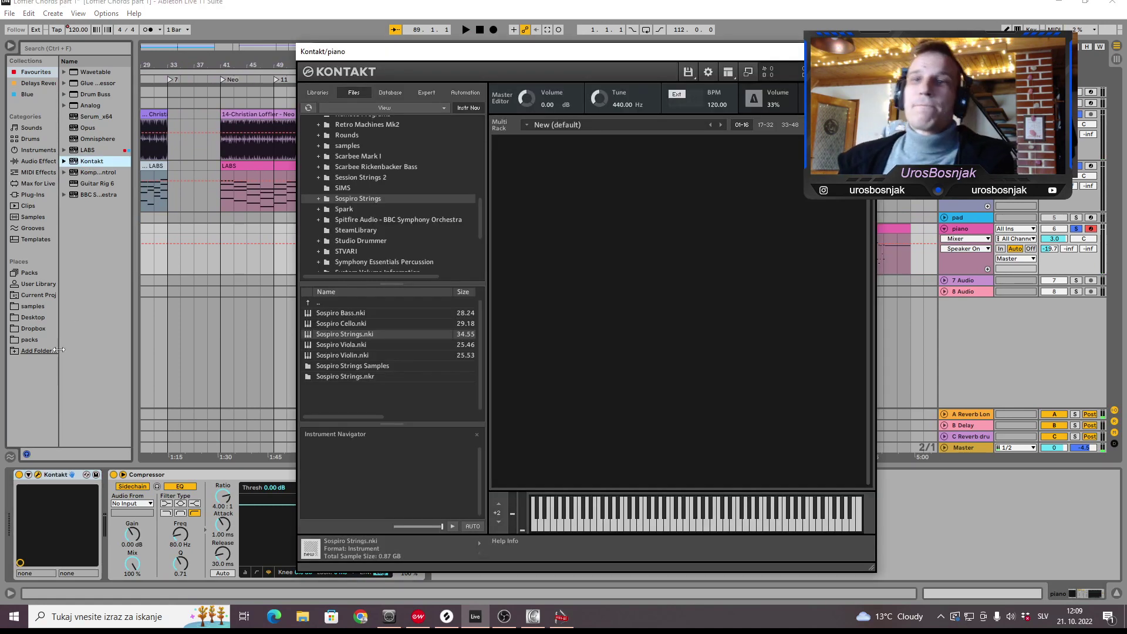
left_click(325, 92)
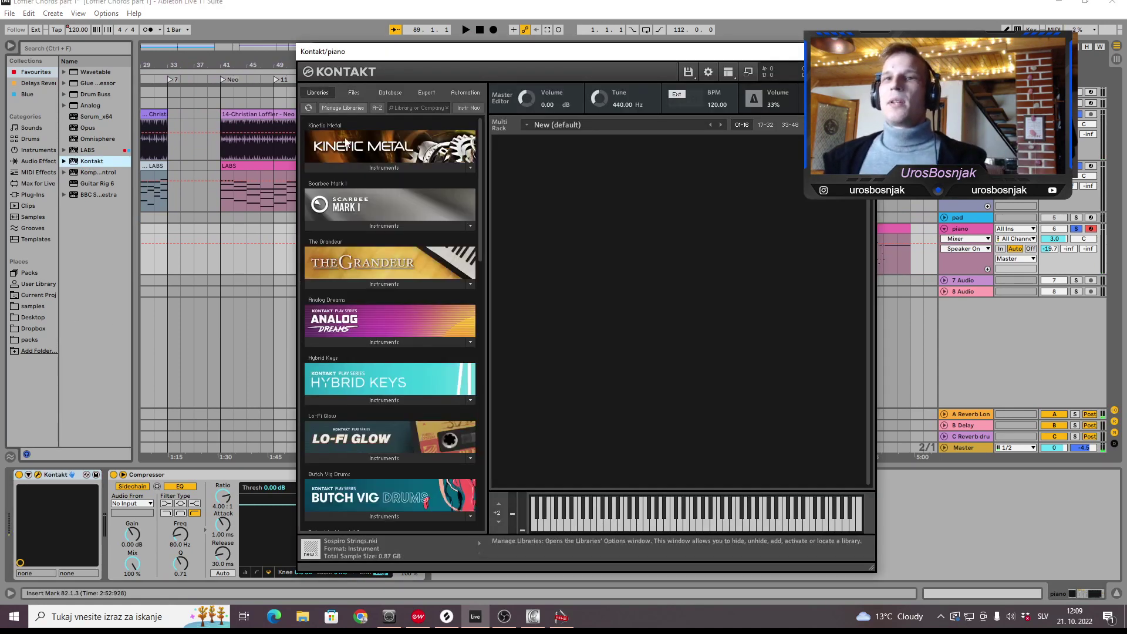
left_click(404, 284)
double_click(384, 297)
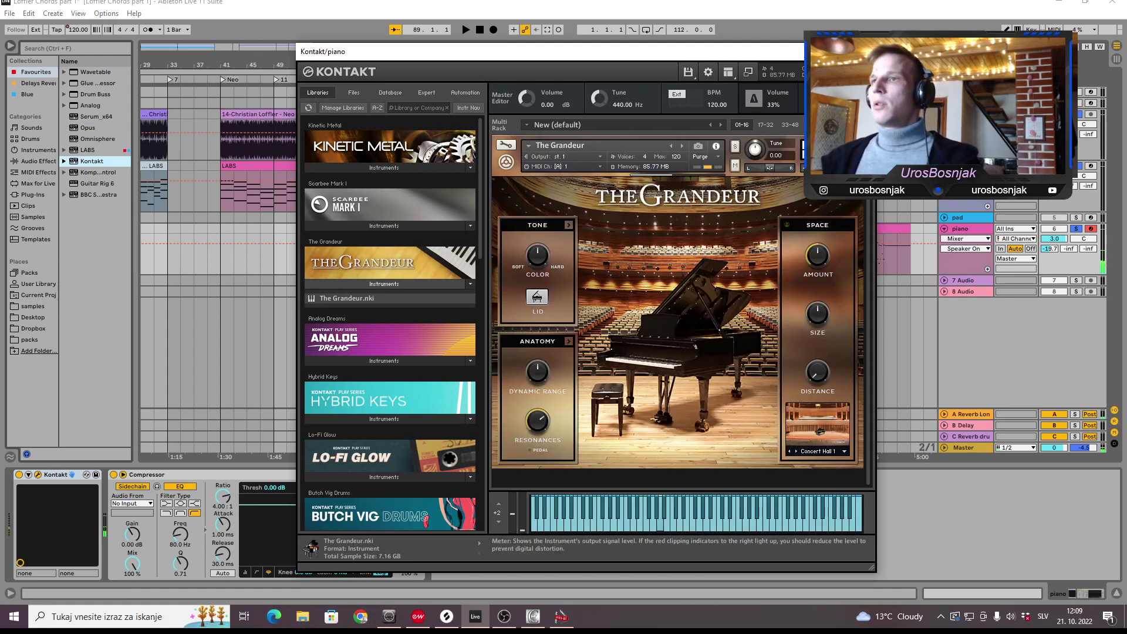
left_click(787, 225)
left_click(868, 51)
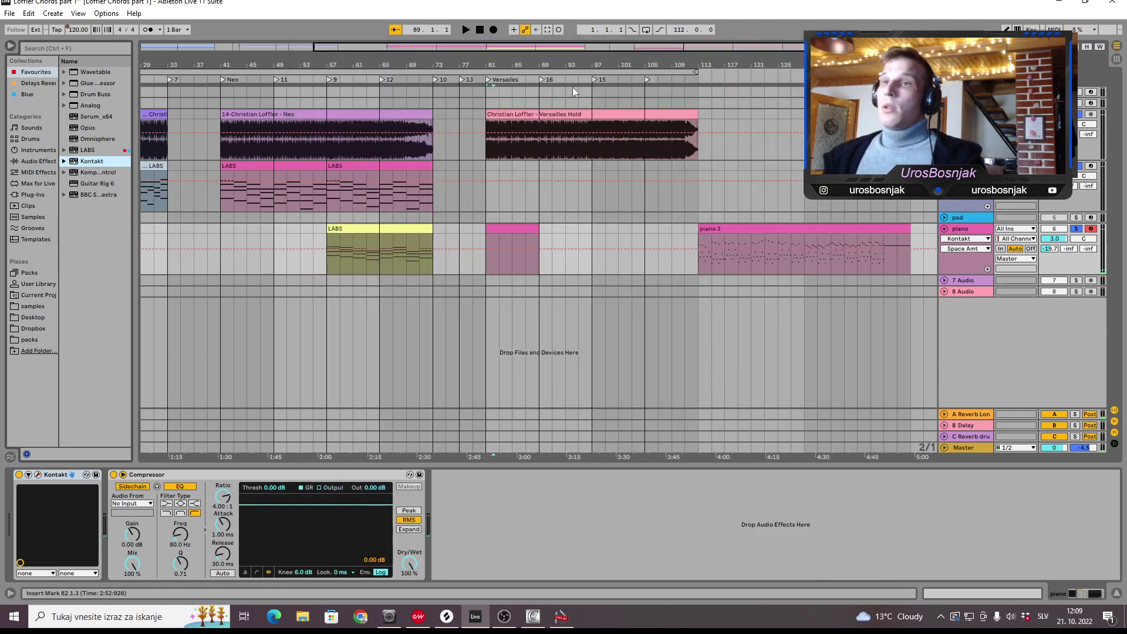
Play Versailles Hold from bar 81 and delete the empty eight-bar clip from the piano track.
left_click(481, 76)
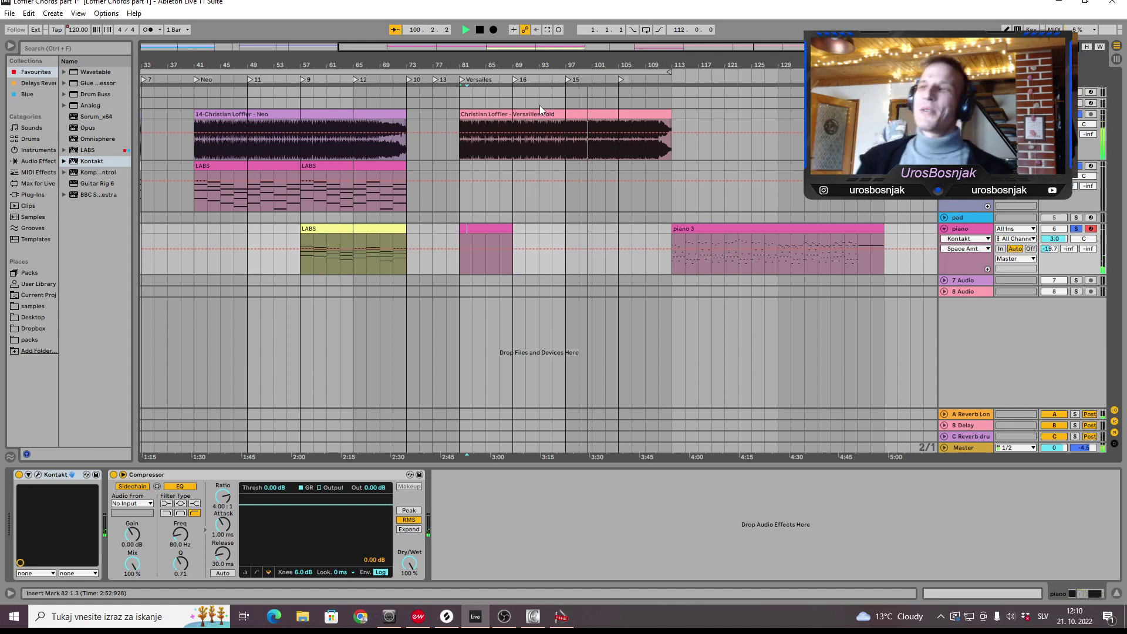
key("space")
key("Delete")
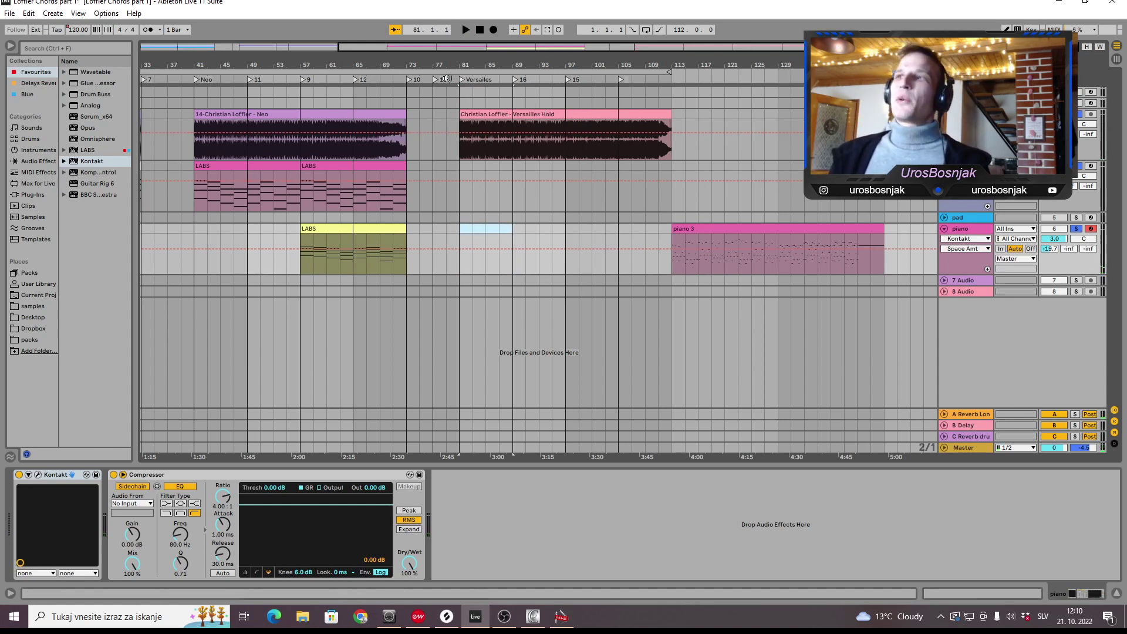
Record the Versailles Hold chords as MIDI on the strings track up to bar 97.
left_click(631, 161)
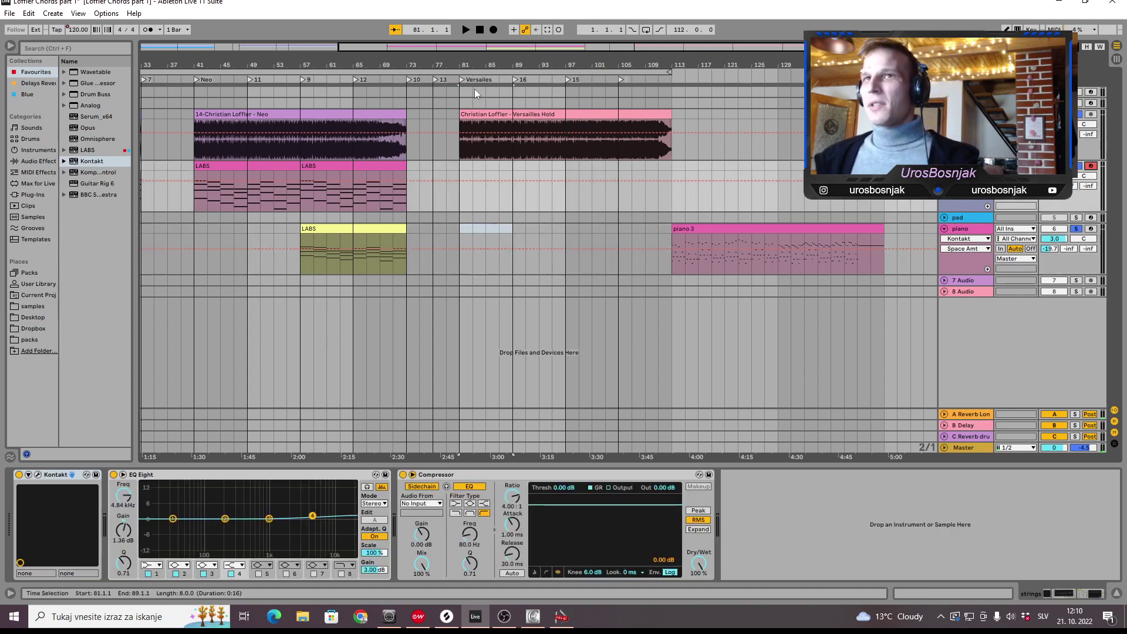
left_click(449, 85)
scroll(449, 83, "left", 3)
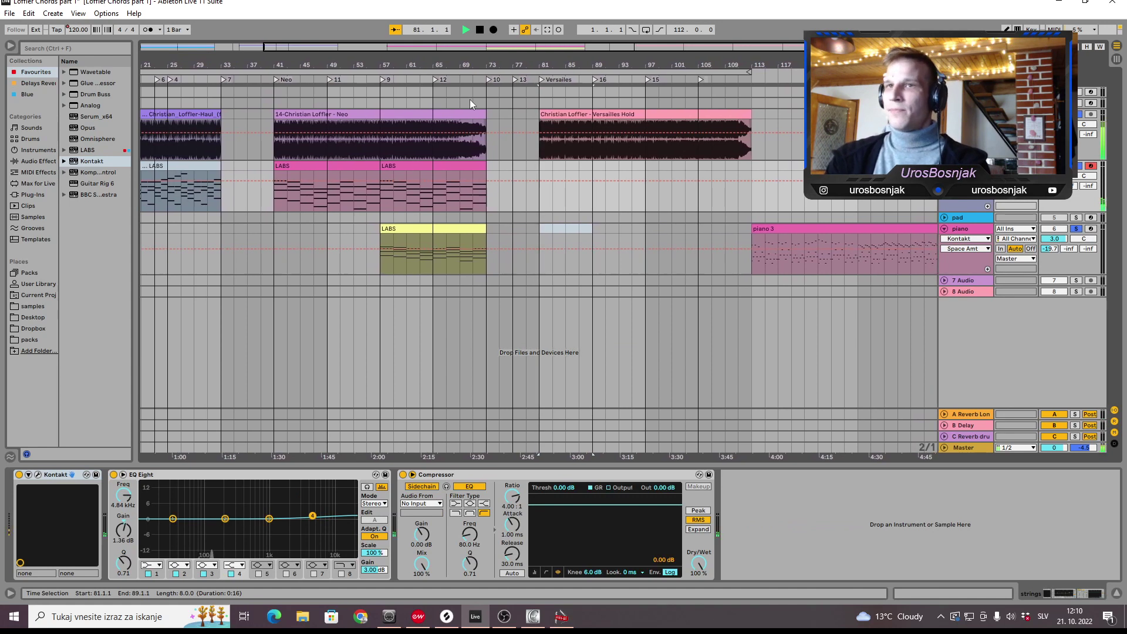
key("space")
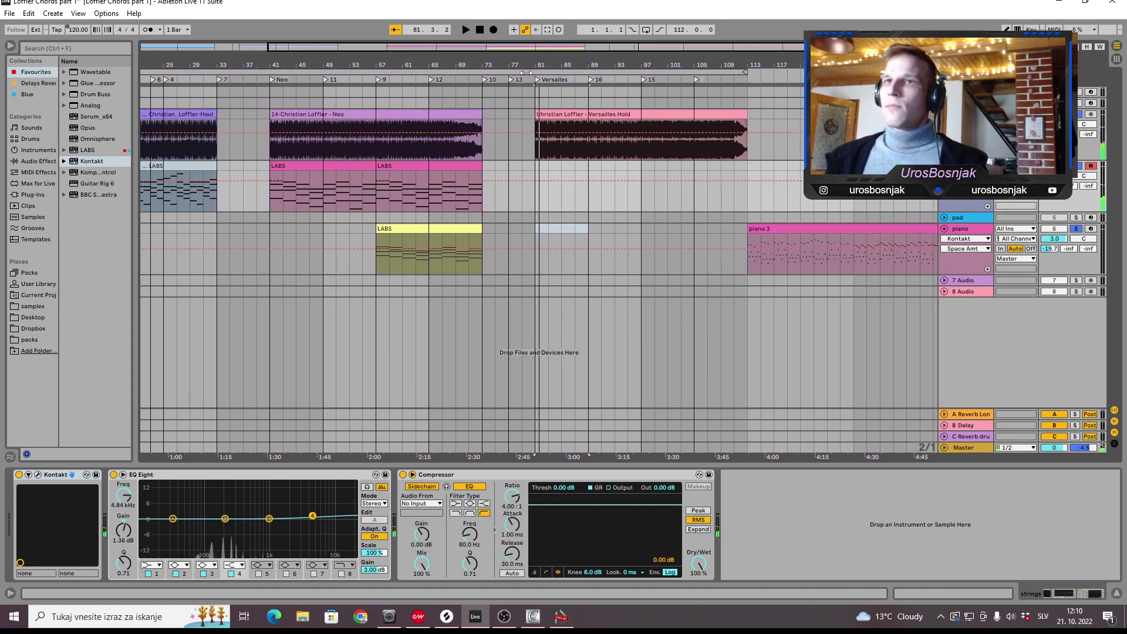
left_click(493, 30)
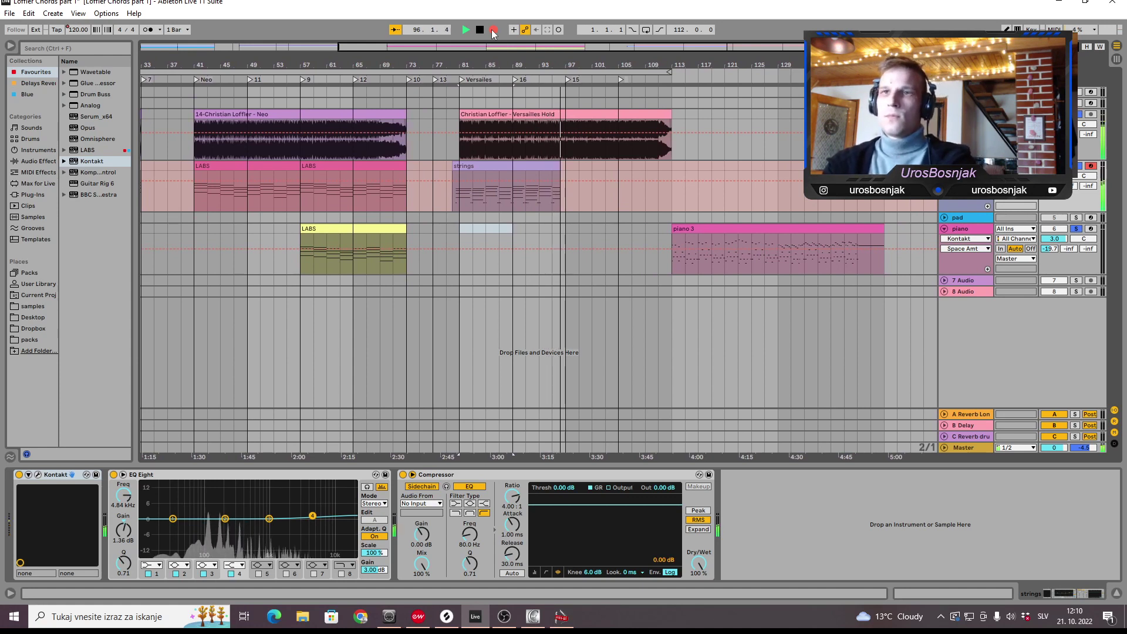
left_click(494, 30)
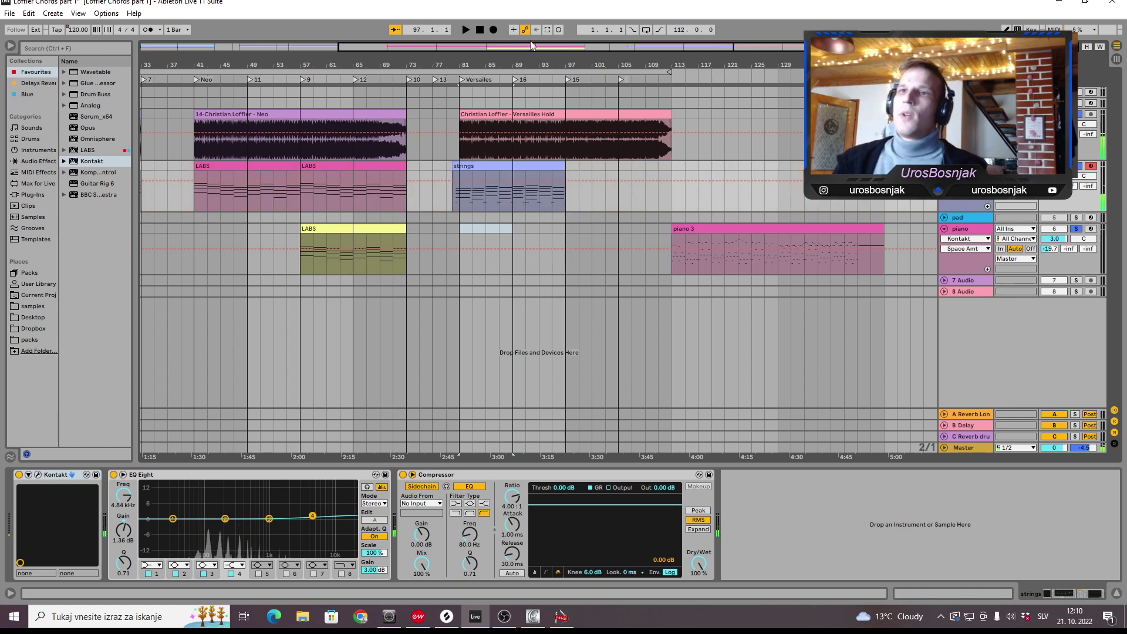
Open the recorded strings clip's notes and delete all the short stray D#1 notes below the chords.
left_click(468, 162)
double_click(458, 166)
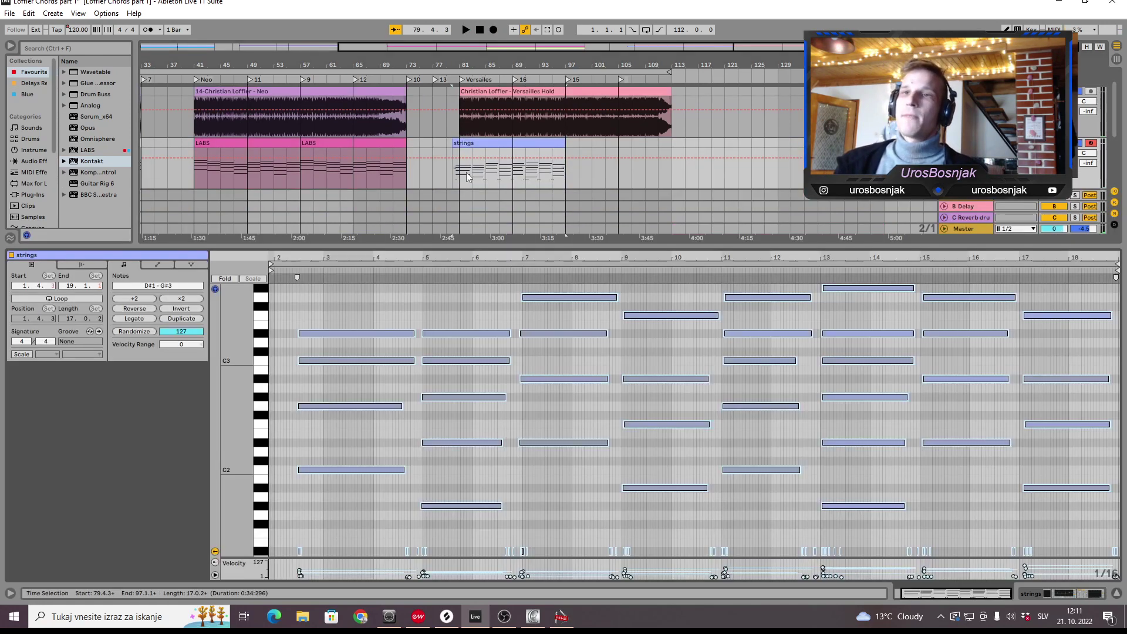
left_click(522, 348)
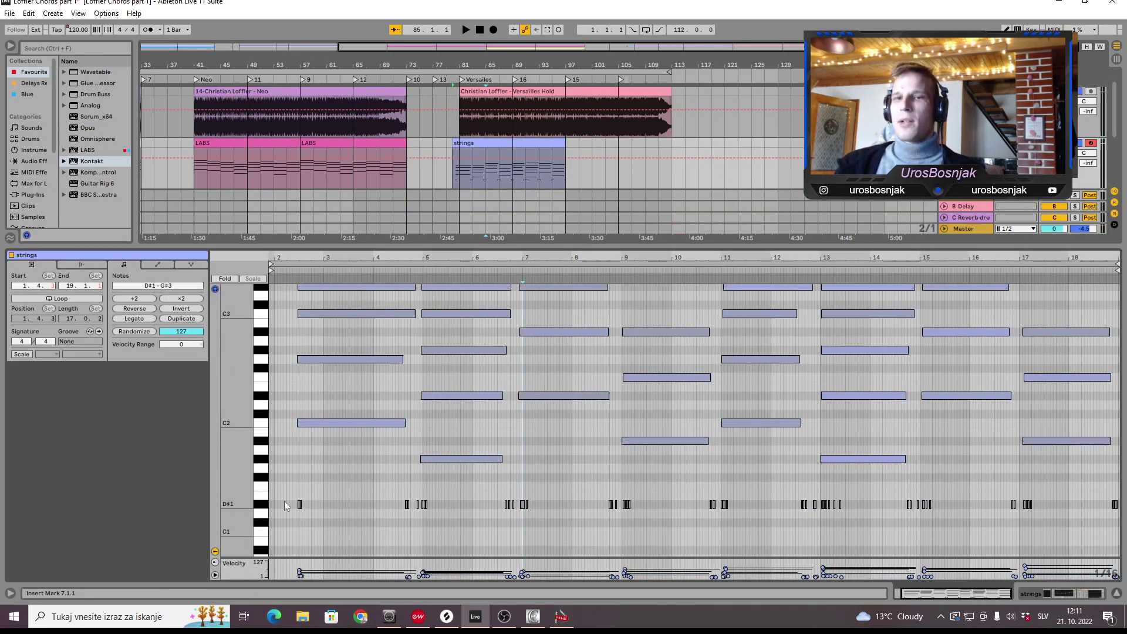
left_click_drag(284, 501, 1118, 508)
key("Delete")
scroll(688, 485, "up", 1)
left_click(688, 485)
scroll(241, 352, "down", 1)
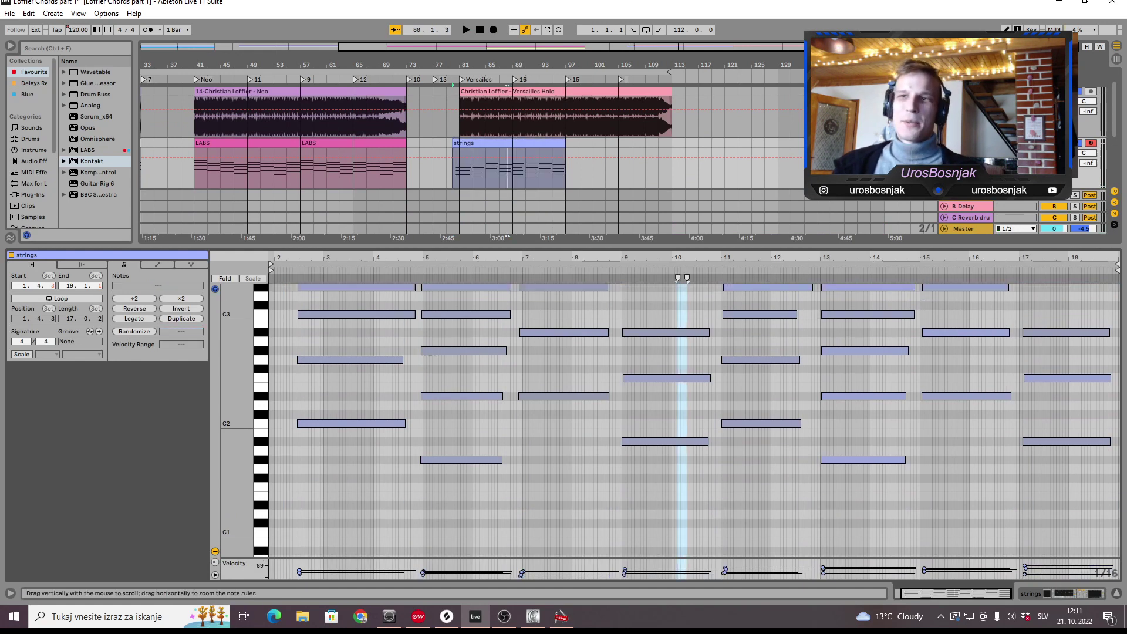
scroll(240, 353, "up", 1)
Quantize all the notes in the strings clip.
key("ctrl+a")
right_click(360, 285)
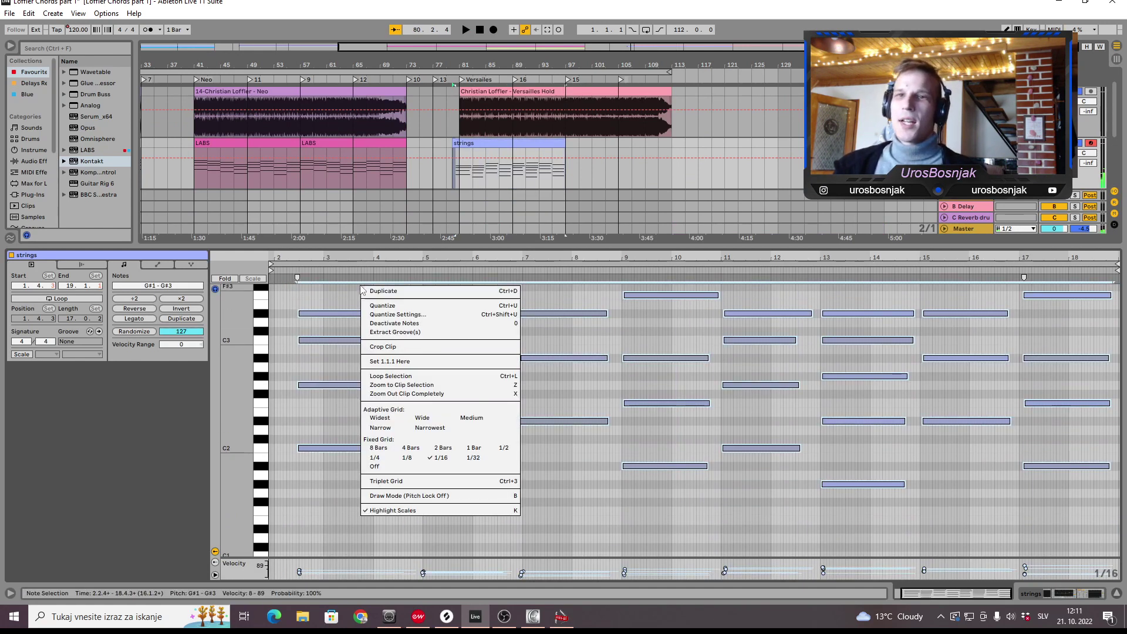
left_click(385, 305)
Examine the notes of the first four chords in the strings clip by selecting them chord by chord.
left_click_drag(353, 486, 352, 339)
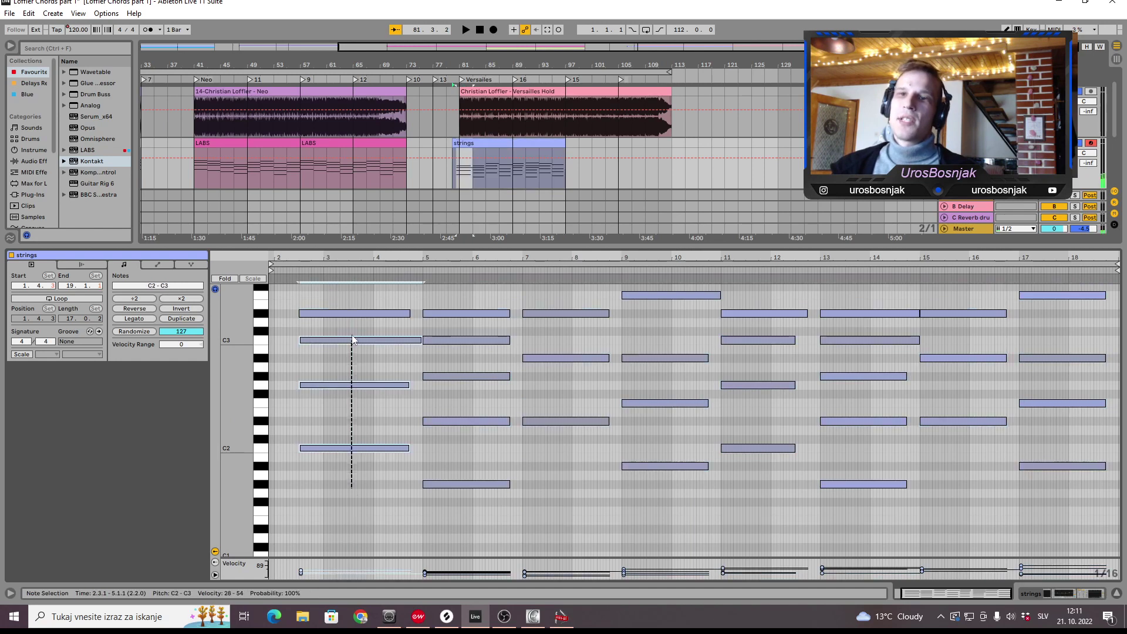
left_click_drag(442, 525, 445, 301)
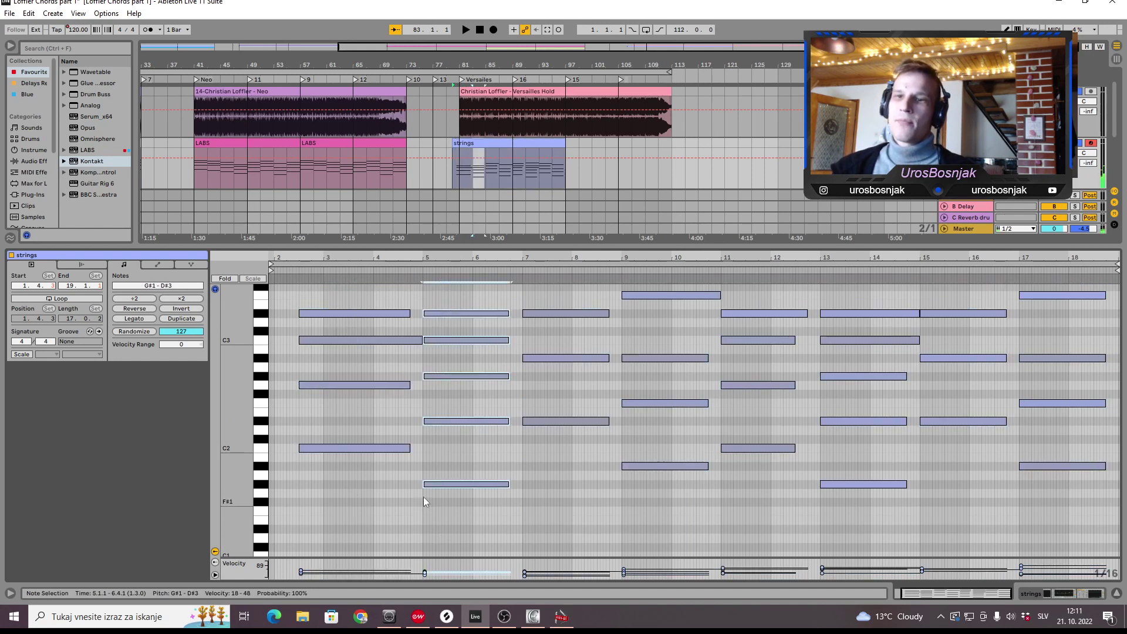
left_click_drag(618, 481, 565, 356)
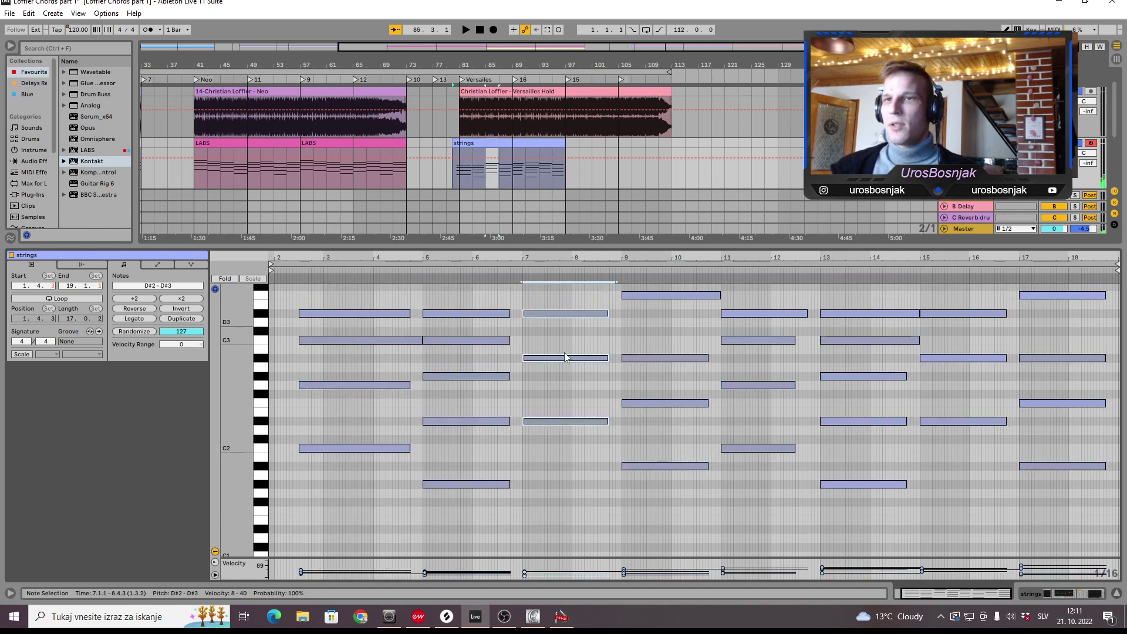
scroll(637, 459, "up", 2)
left_click_drag(638, 496, 708, 396)
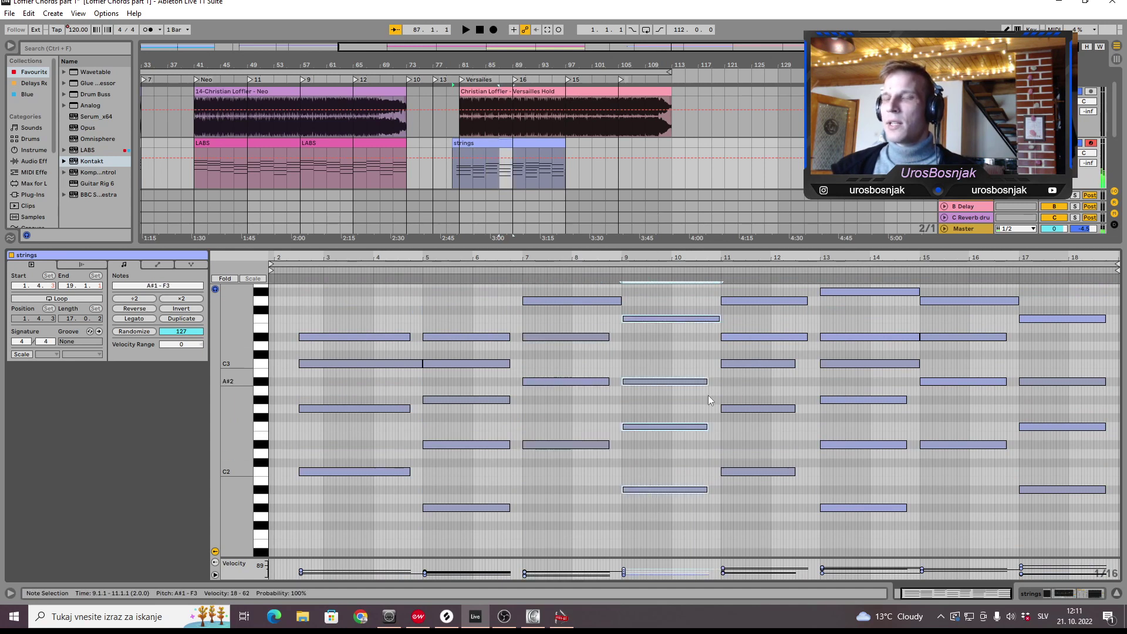
scroll(347, 327, "down", 3)
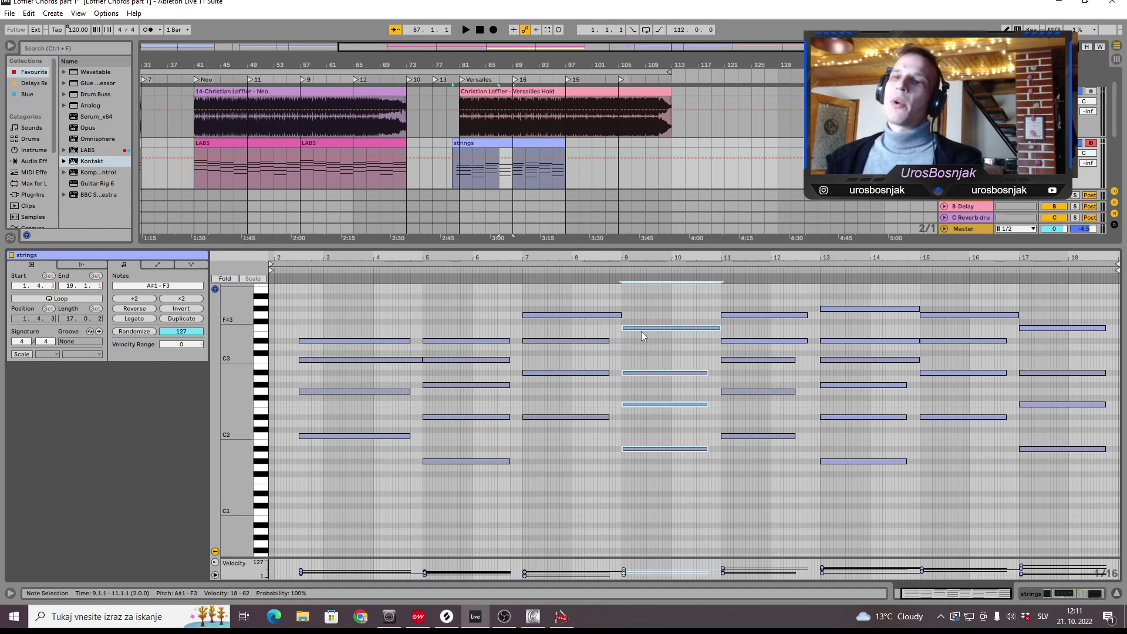
left_click_drag(526, 417, 540, 310)
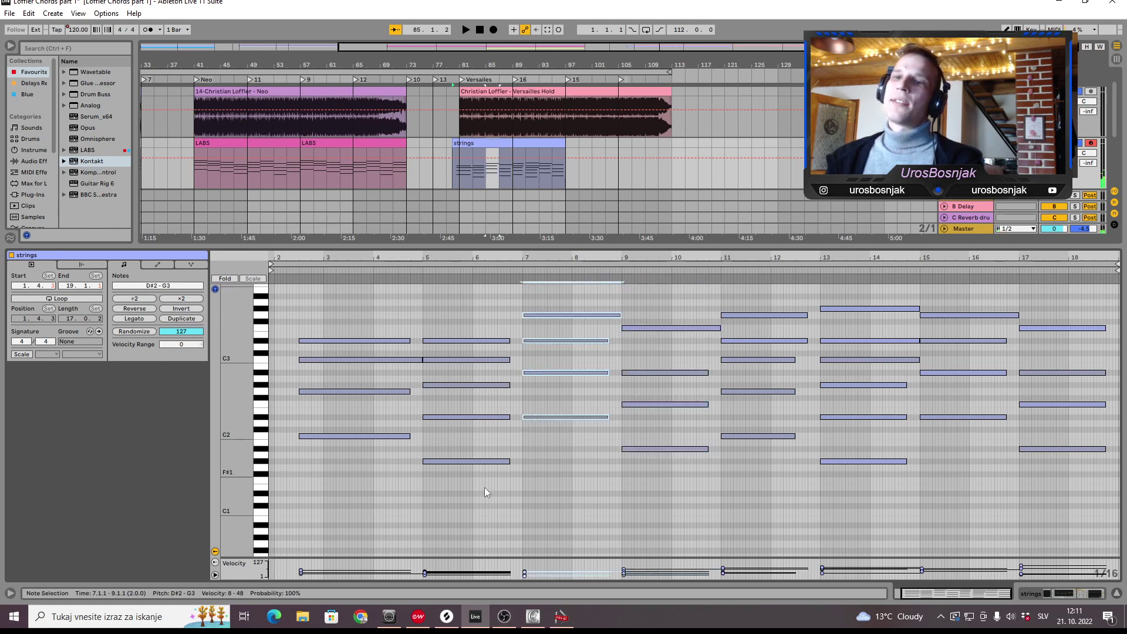
left_click_drag(333, 461, 330, 325)
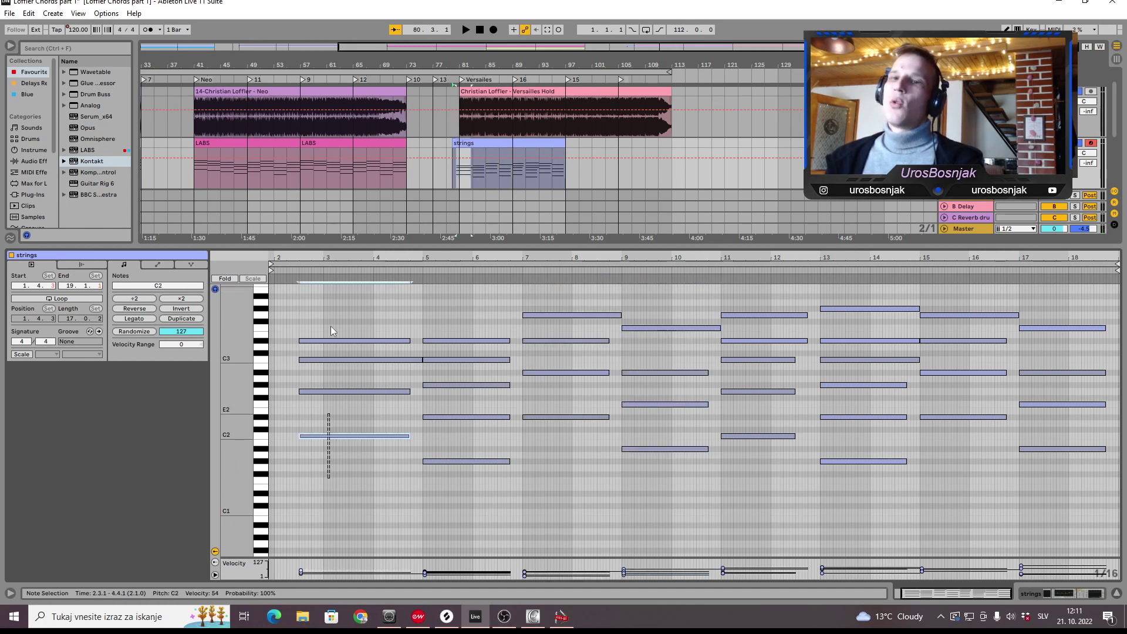
Play the recorded chords and move the strings clip to start at 80.3.1.
scroll(552, 94, "up", 5)
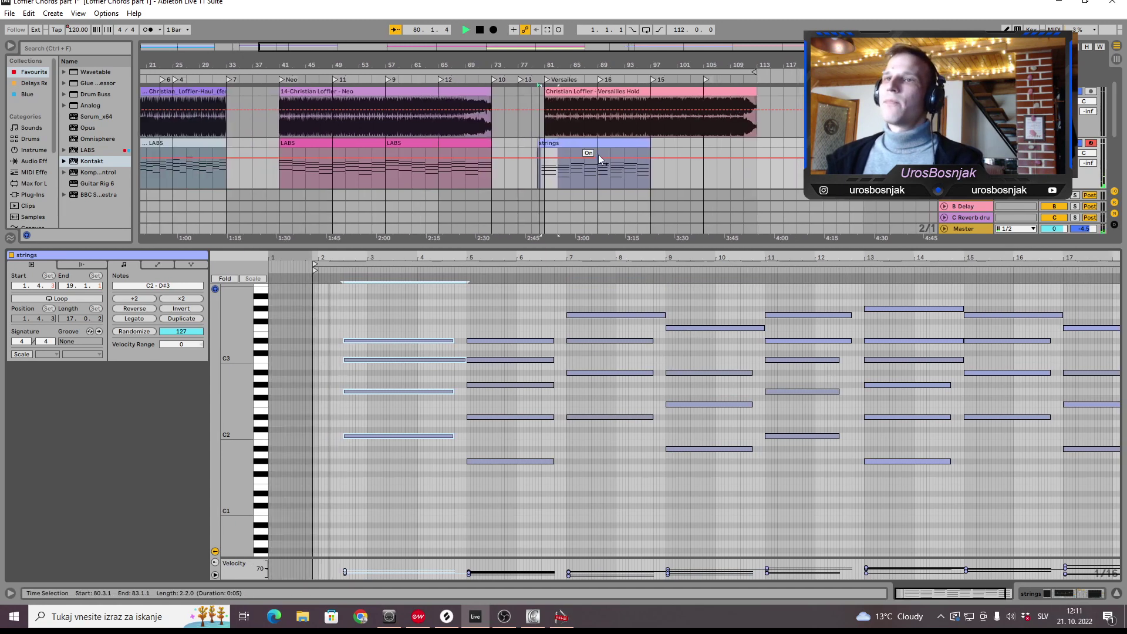
key("space")
left_click_drag(512, 142, 542, 137)
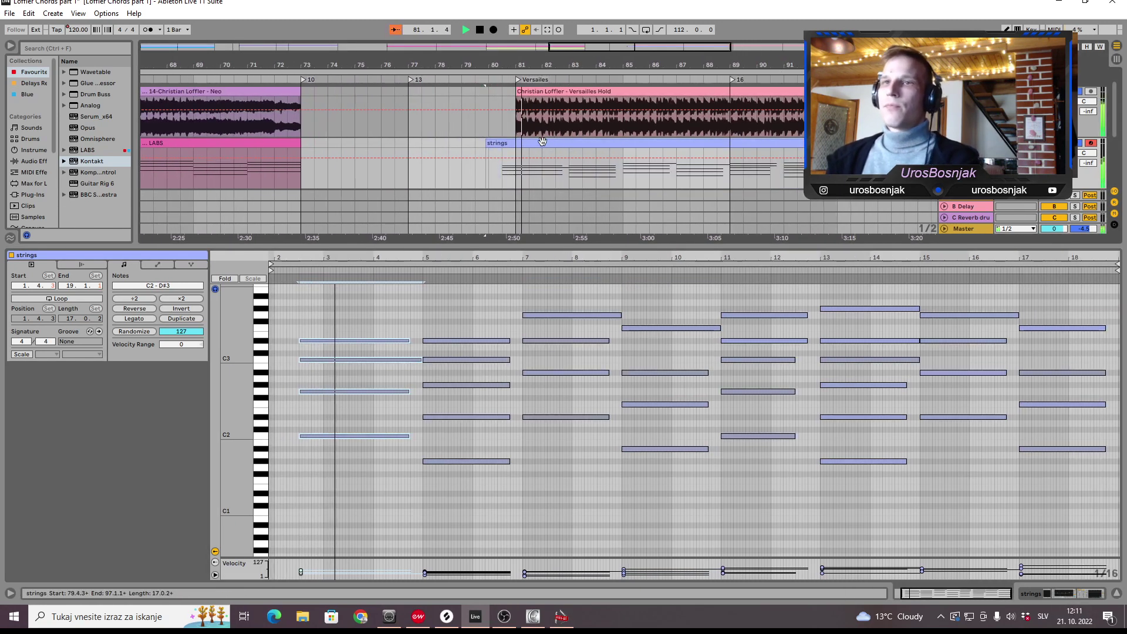
key("space")
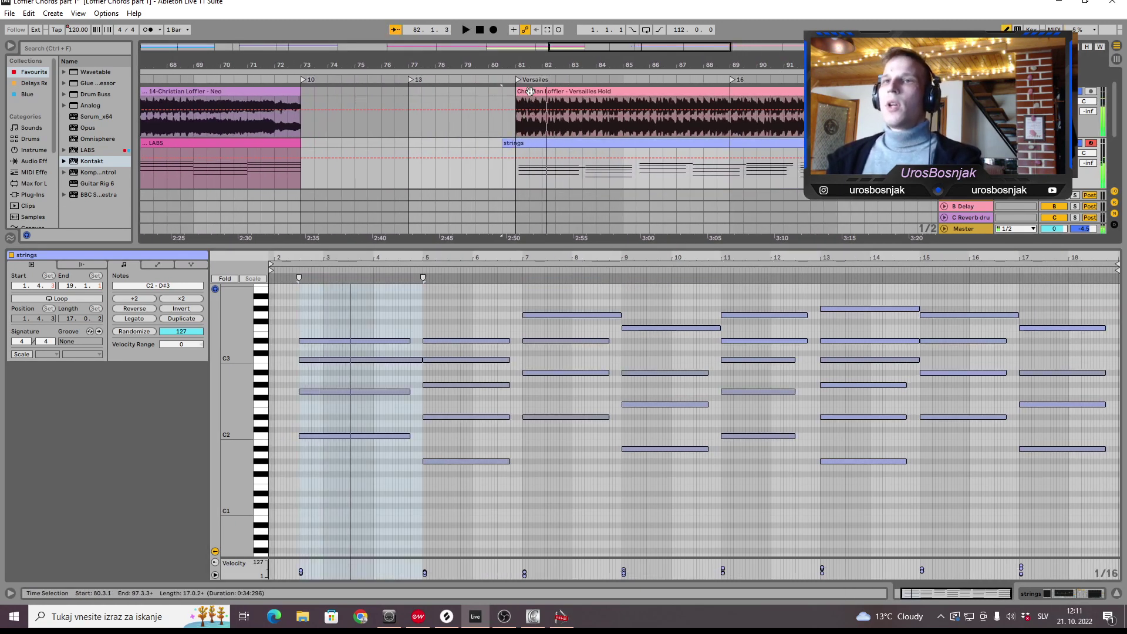
scroll(542, 137, "down", 3)
scroll(543, 137, "up", 2)
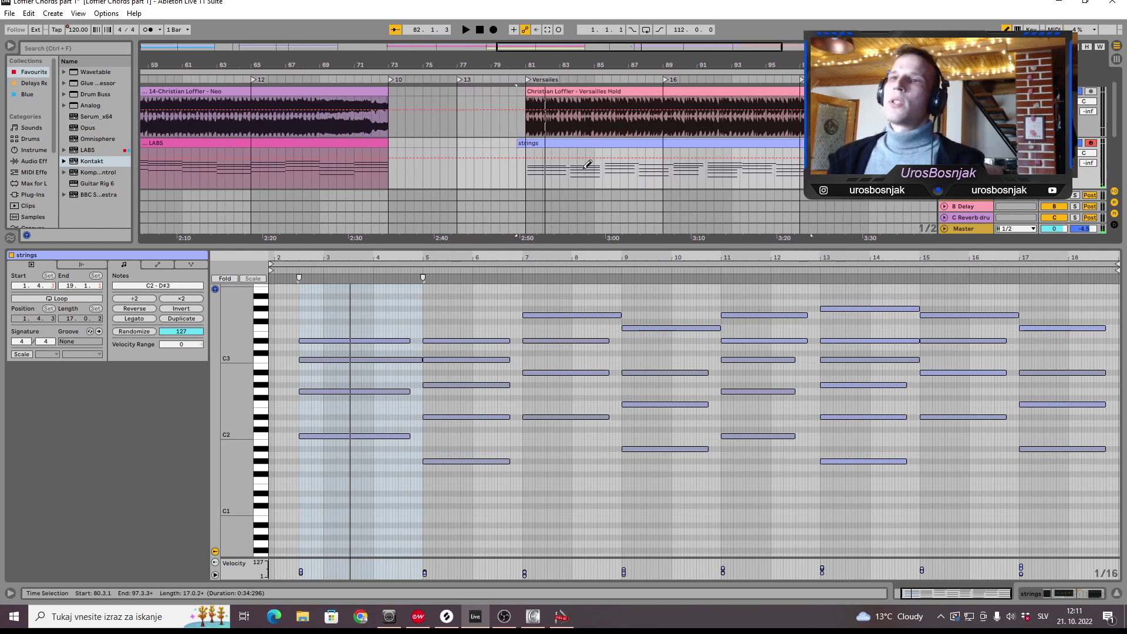
Play the strings clip against the beginning of Versailles Hold to check how the first chord lines up.
left_click(431, 296)
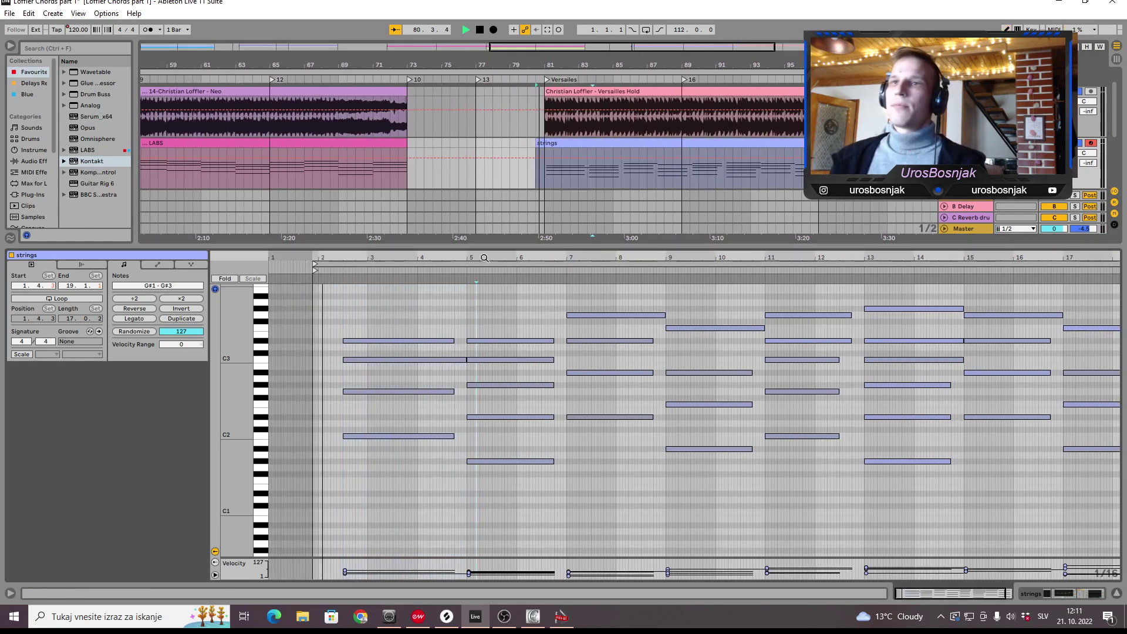
left_click(538, 79)
left_click_drag(540, 63, 561, 161)
key("space")
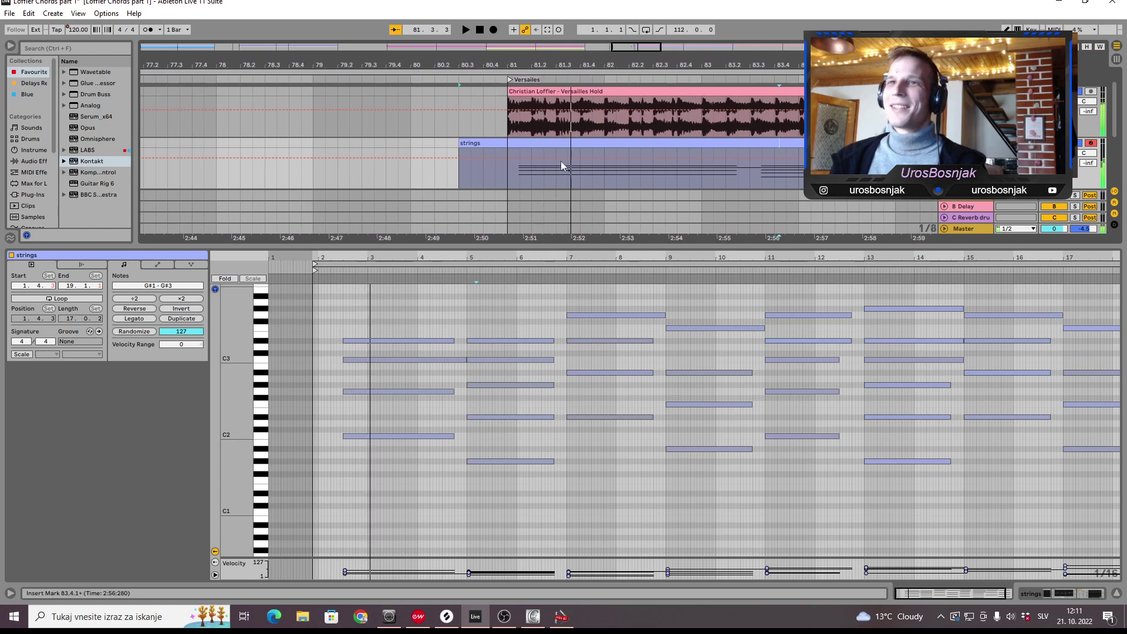
Crop the strings clip and shift all its notes earlier so the first chord starts at 1.1.1.
right_click(342, 328)
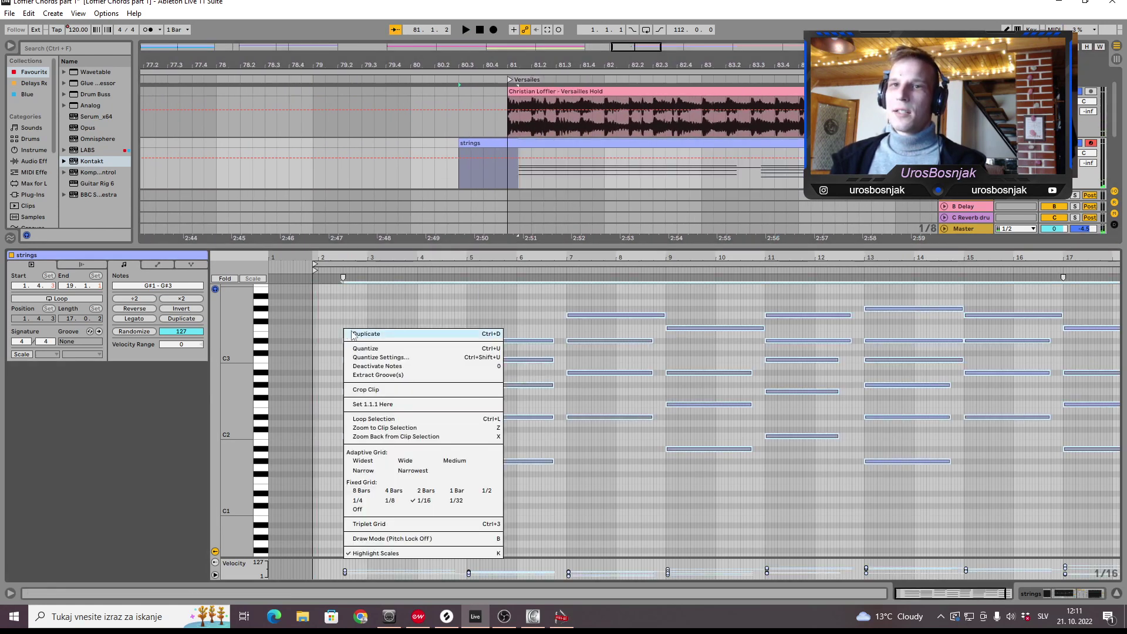
left_click(353, 392)
key("ctrl+a")
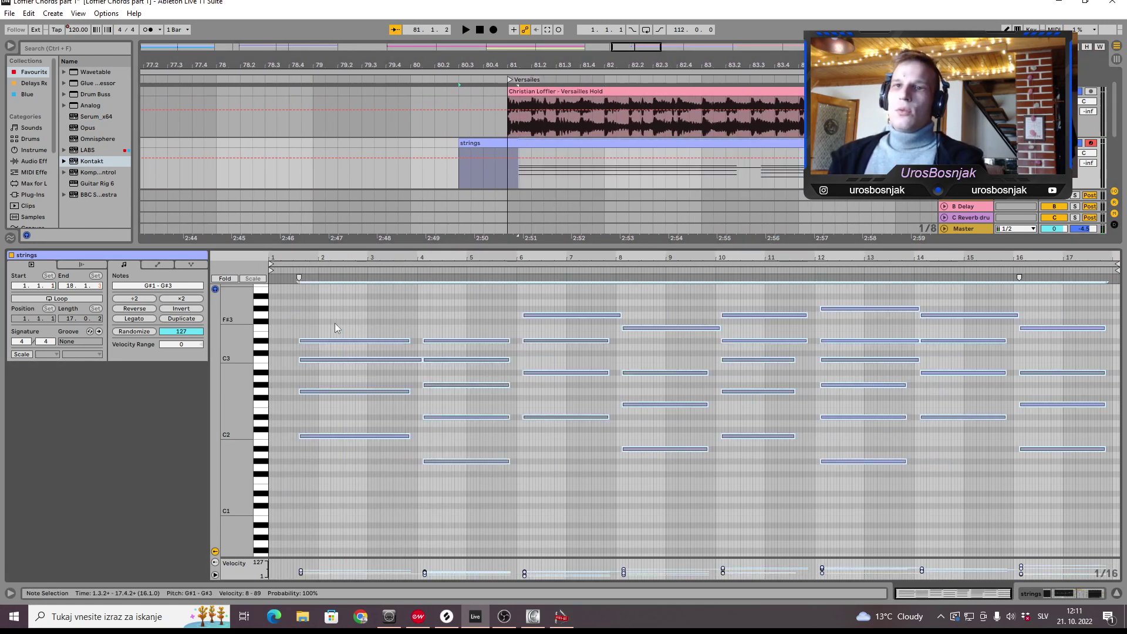
key("Left")
key("Left")
key("Left")
key("Left")
key("Left")
key("Left")
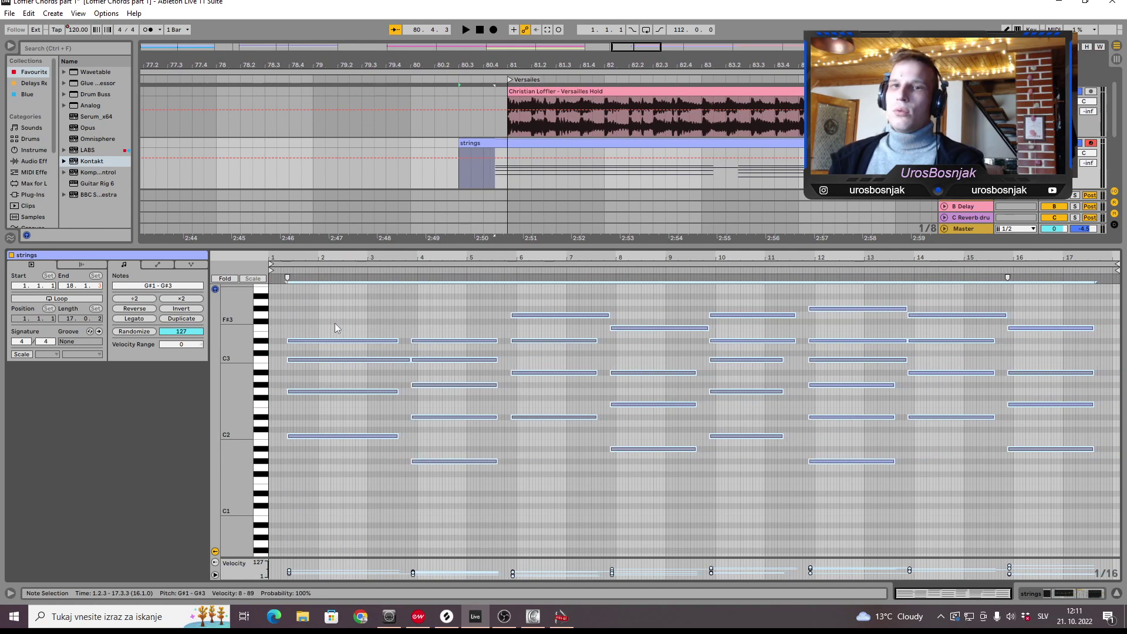
key("Left")
key("Left")
key("Left")
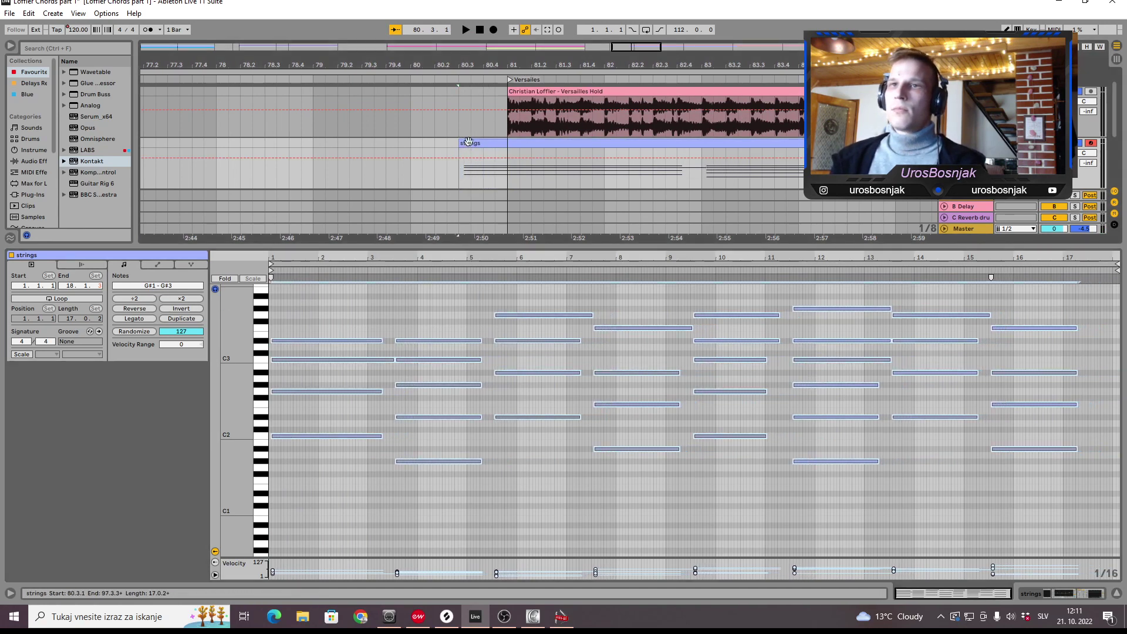
left_click(329, 484)
key("ctrl+a")
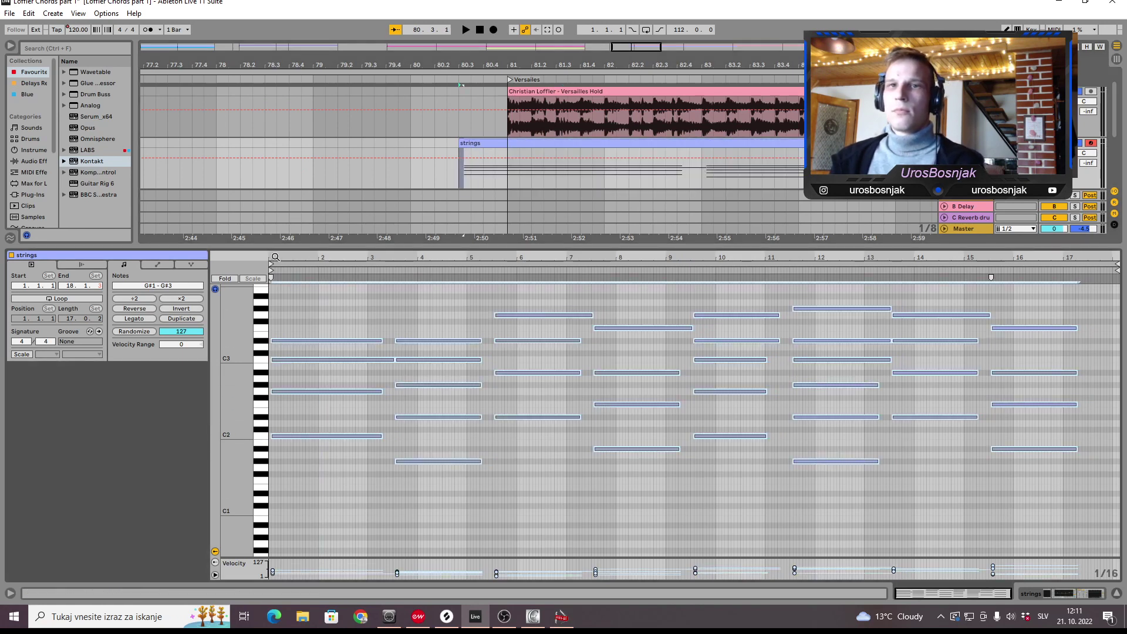
left_click_drag(269, 256, 272, 235)
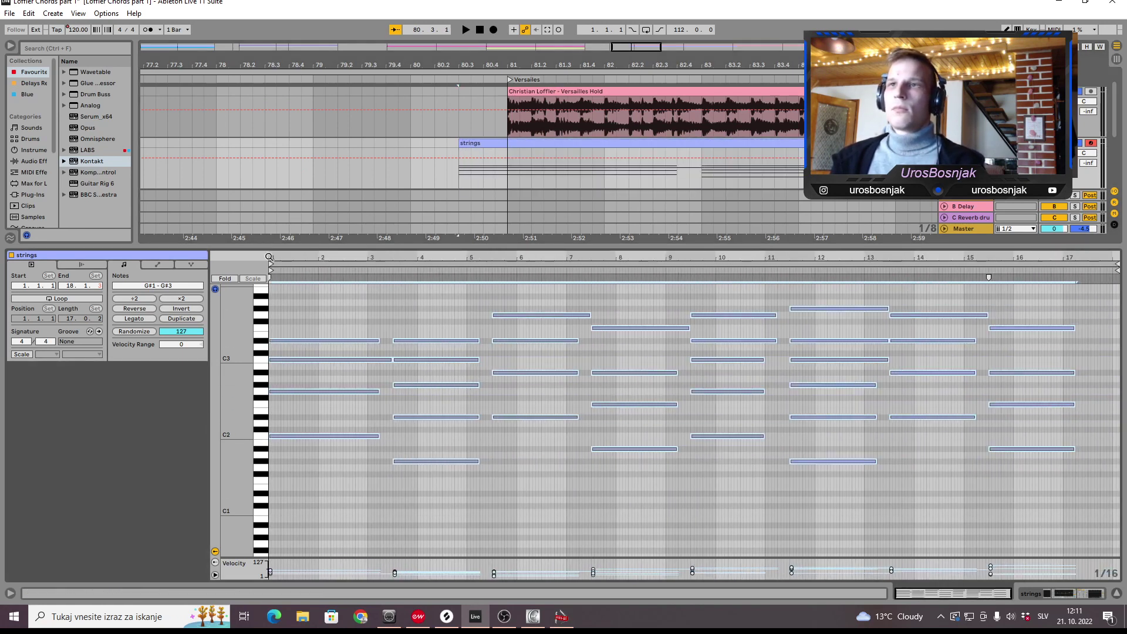
Move the strings clip to start at bar 81, aligned with the beginning of Versailles Hold, and play it against the track.
left_click_drag(566, 143, 590, 139)
left_click(488, 77)
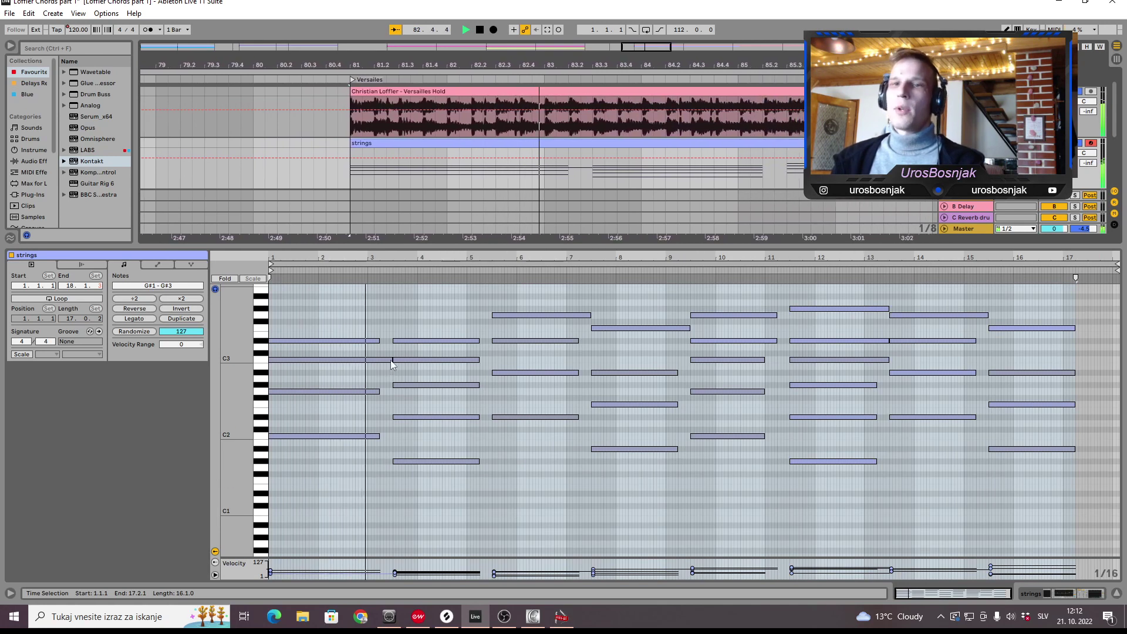
key("space")
Shorten the first chord's C3 to match its other notes, and shorten all notes together so the first chord ends at 3.1.1.
left_click_drag(392, 360, 376, 358)
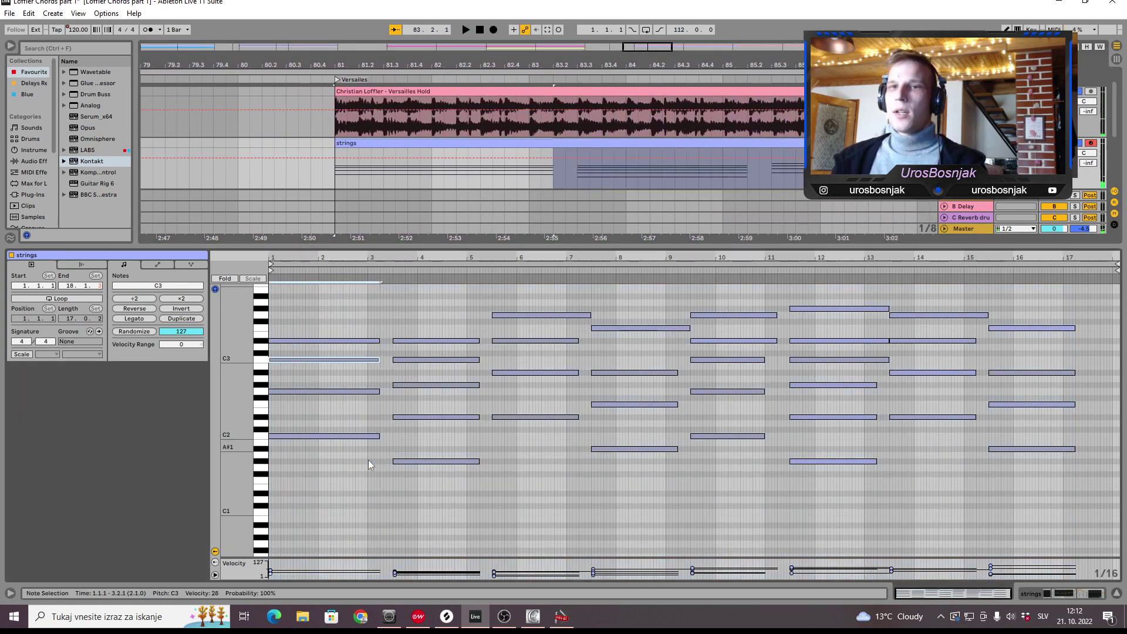
key("ctrl+a")
left_click_drag(378, 437, 368, 437)
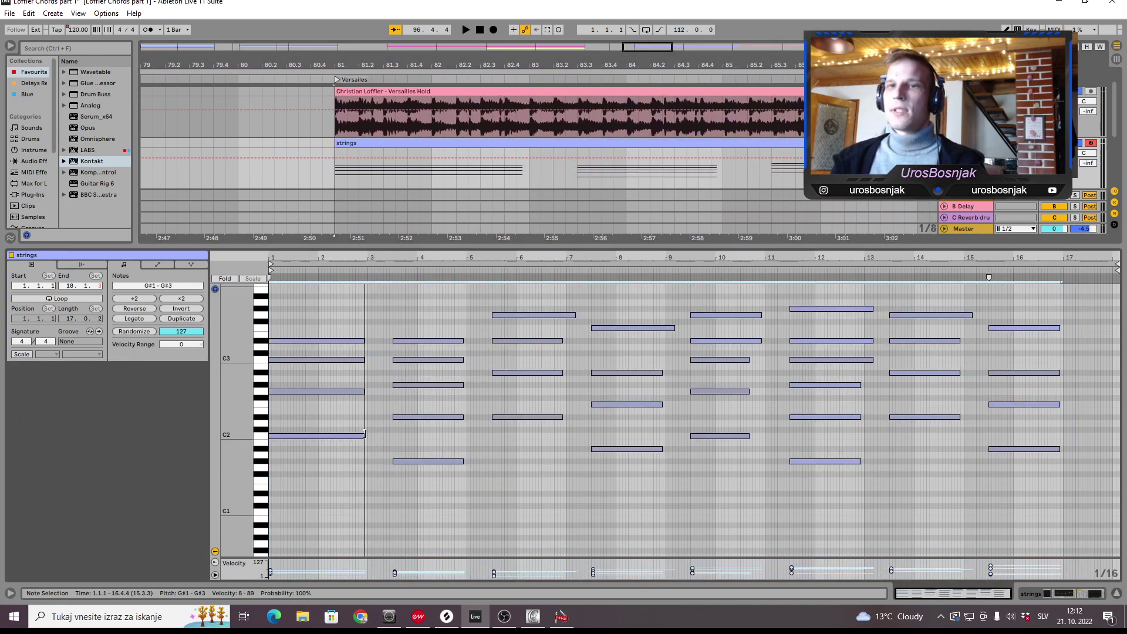
Move the second chord to start at 3.1.1 and lengthen its notes to end at 5.1.1.
left_click(417, 461)
left_click(418, 282)
left_click_drag(417, 282, 399, 281)
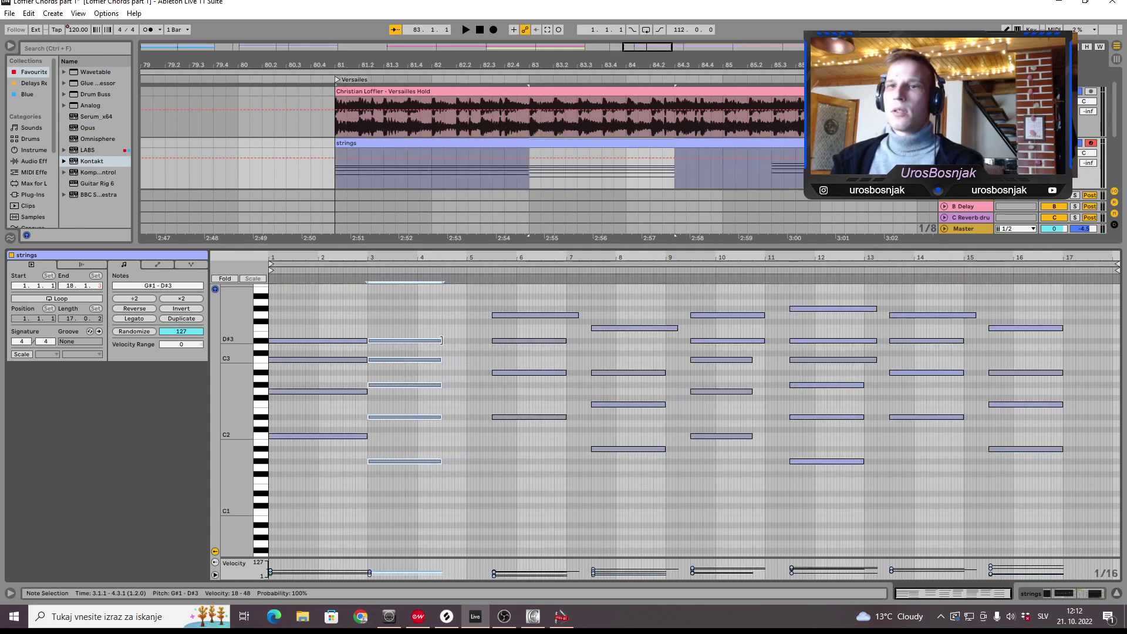
left_click_drag(441, 341, 467, 341)
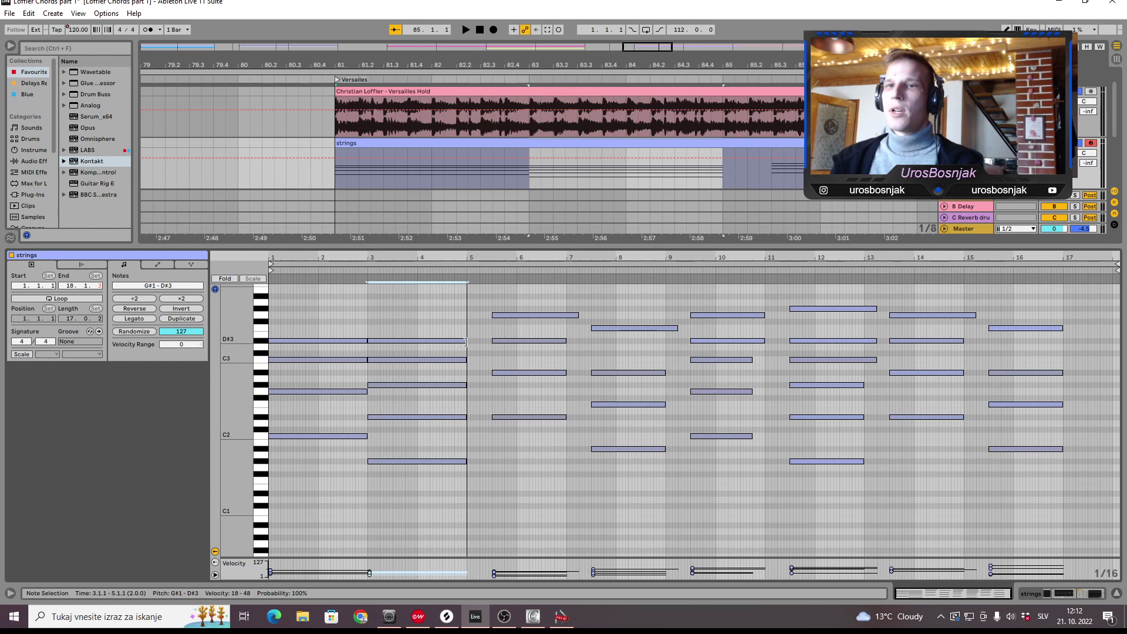
Replace the third chord with a duplicate of the second at 5.1.1, transposed up to D#2–A#3, and delete its top note.
key("ctrl+d")
key("Up")
key("Up")
key("Up")
key("Up")
key("Up")
key("Up")
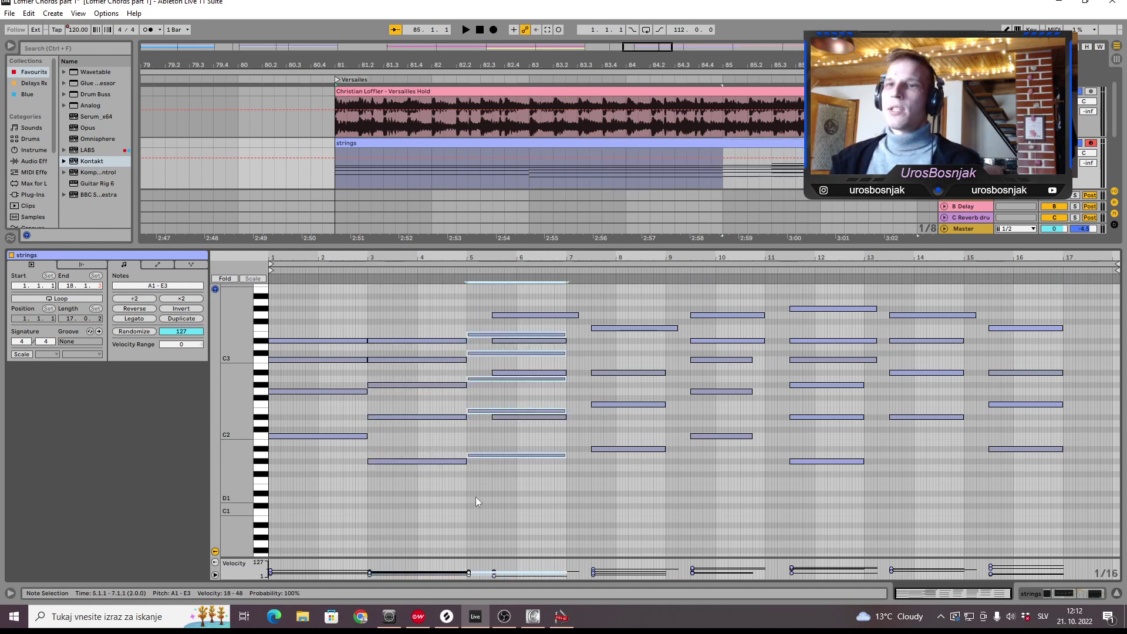
key("Down")
key("Down")
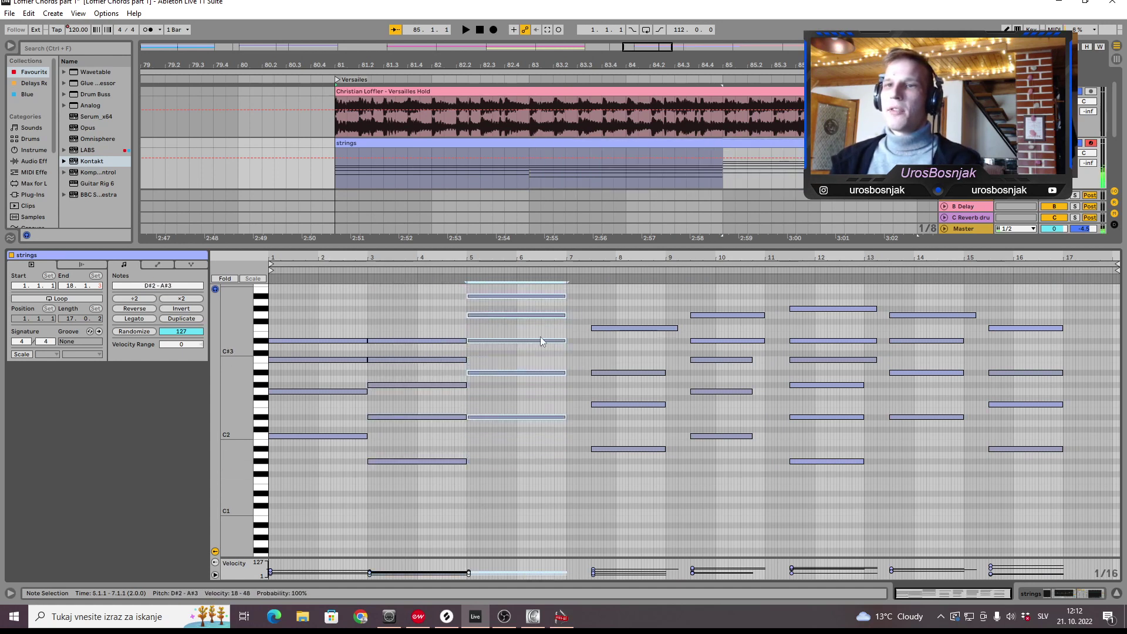
left_click(539, 293)
Shift all chords from the fourth onward earlier so the fourth chord starts at 7.1.1.
left_click(441, 261)
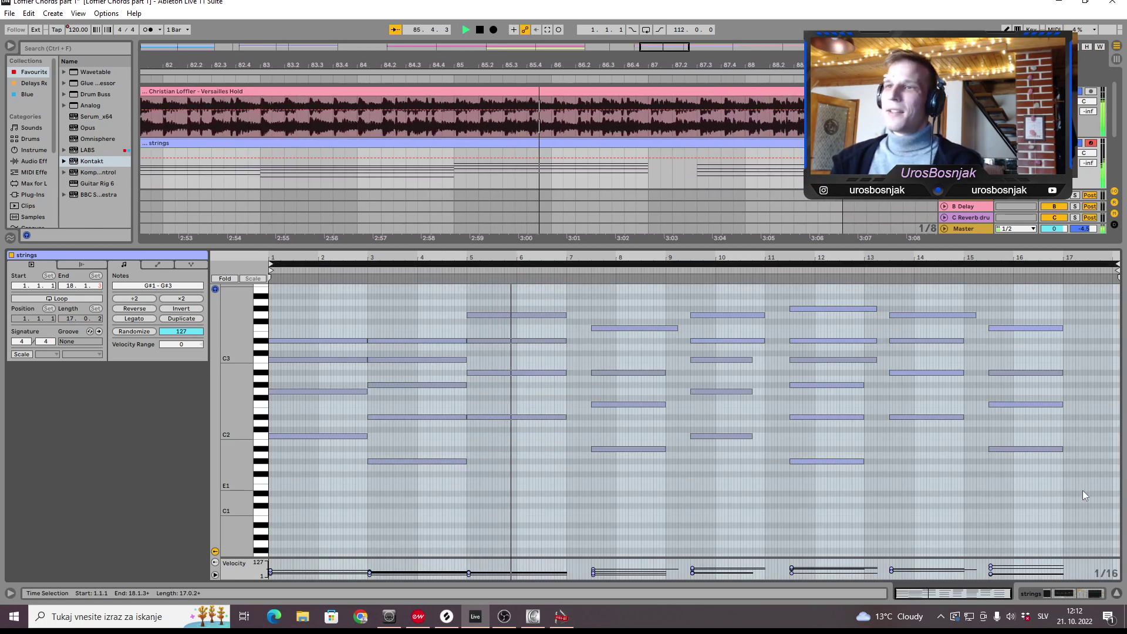
left_click_drag(1083, 491, 646, 311)
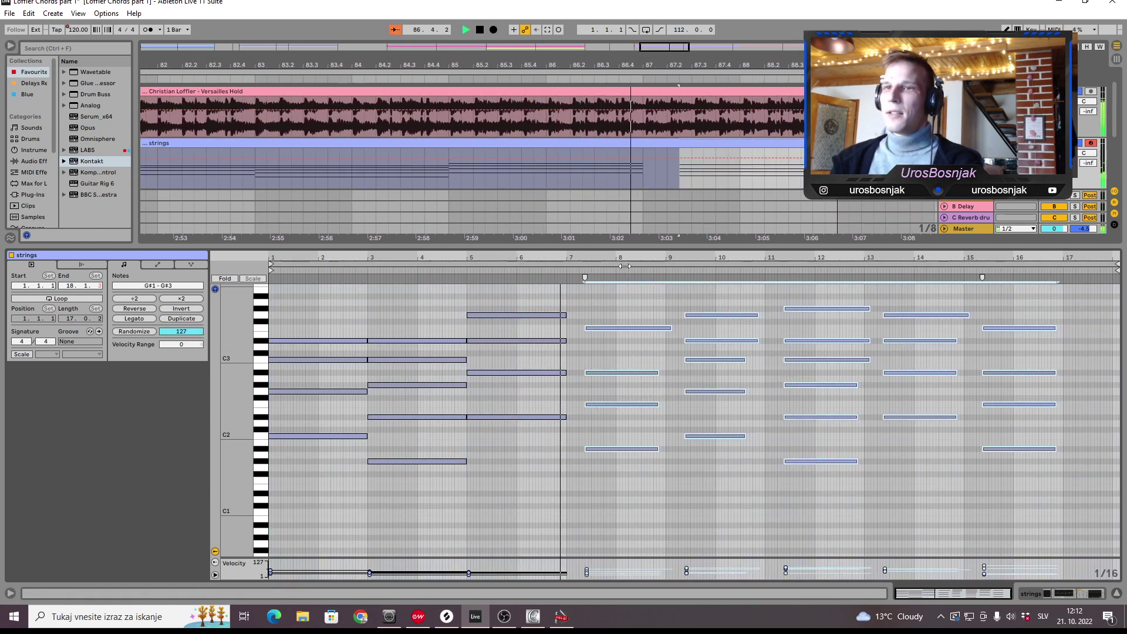
left_click_drag(645, 265, 621, 266)
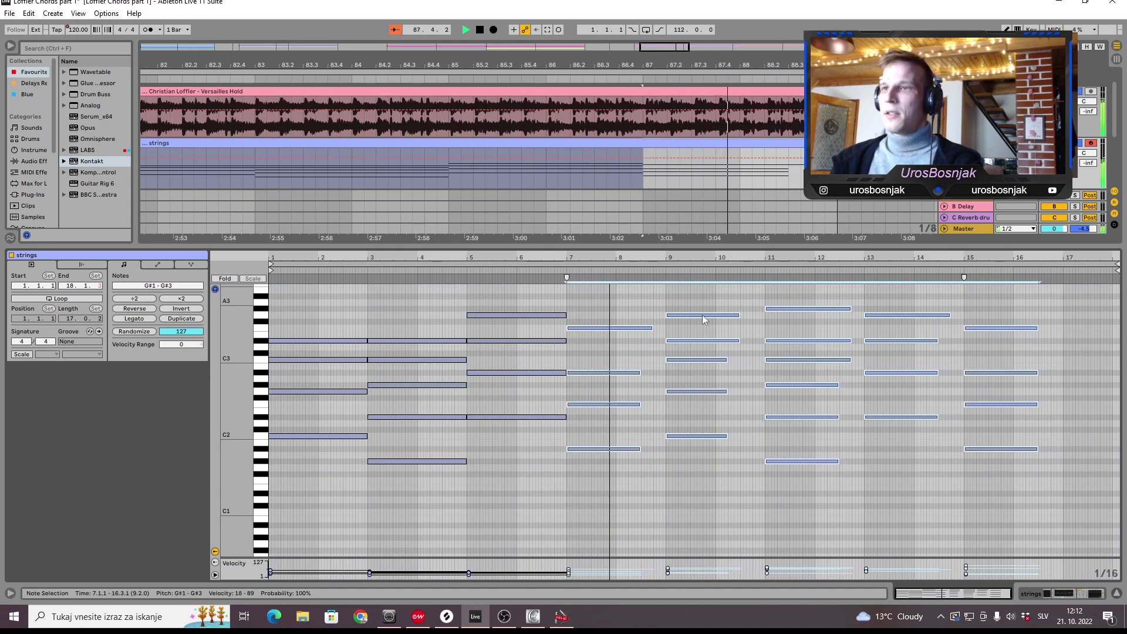
Apply Legato to all notes in the strings clip so each chord lasts until the next one.
key("ctrl+a")
left_click(134, 318)
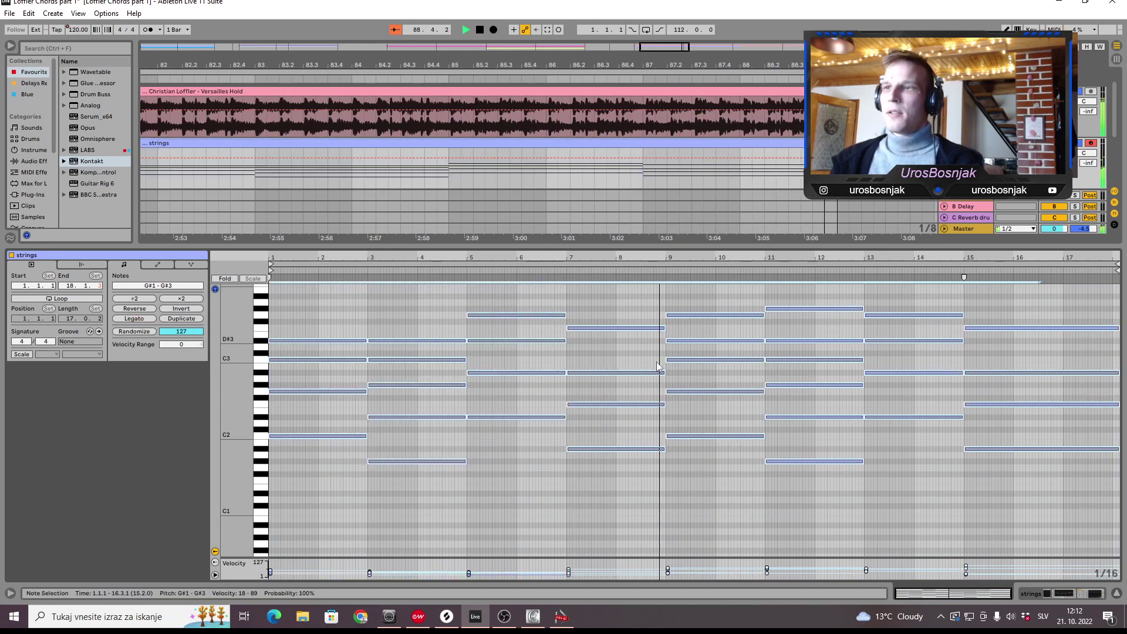
left_click(855, 501)
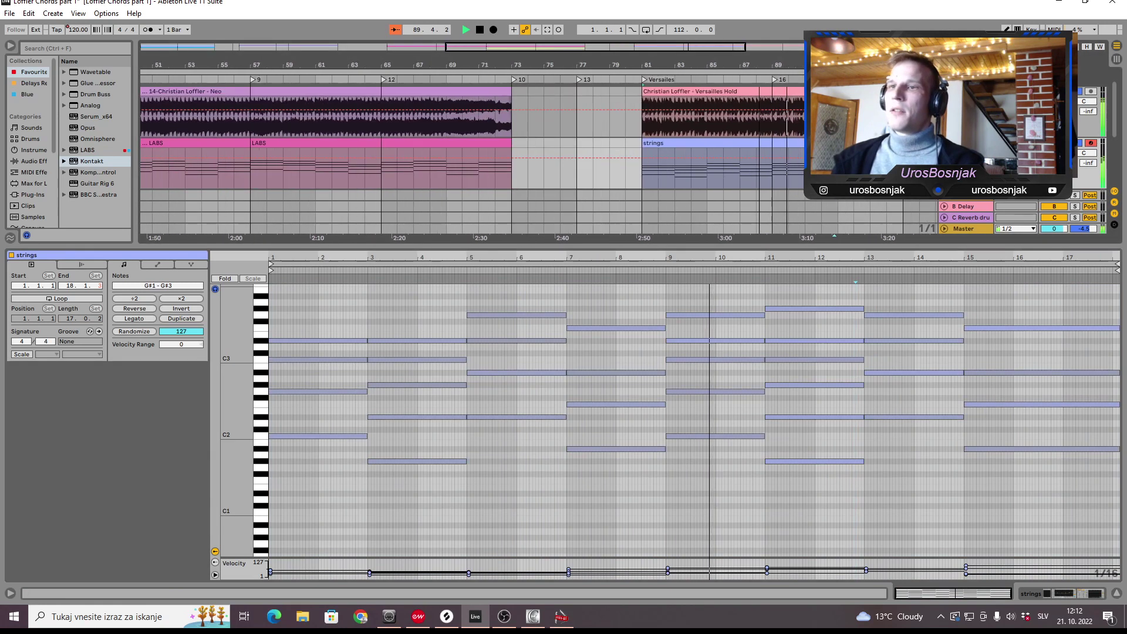
Trim the end of the strings clip to 17.1.1 and stop playback.
key("minus")
key("minus")
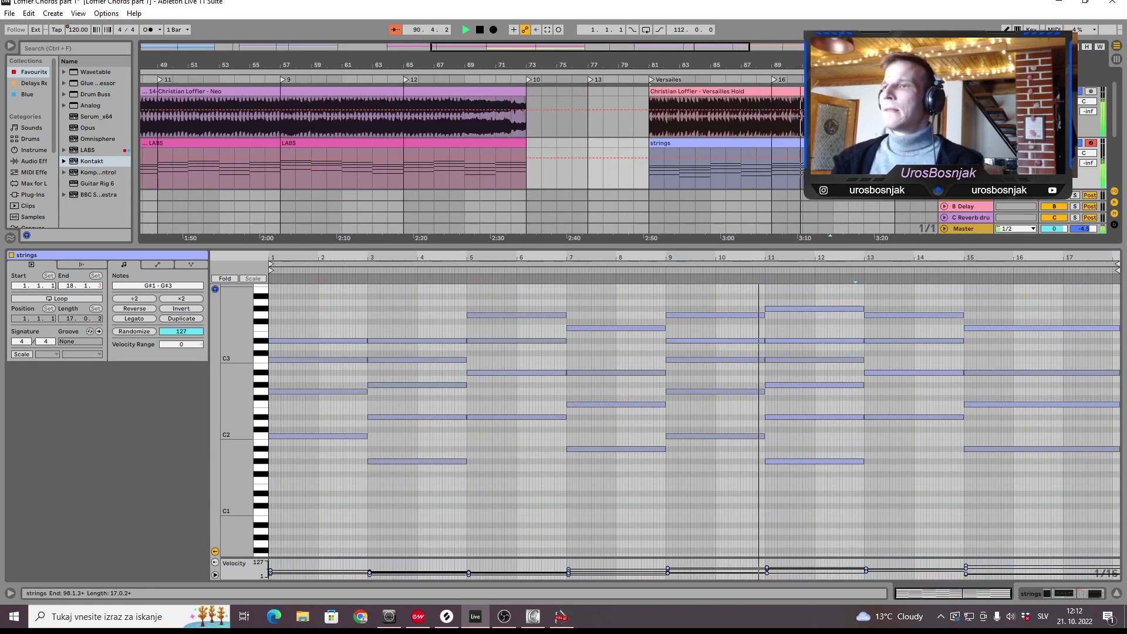
left_click_drag(913, 164, 898, 164)
left_click(929, 497)
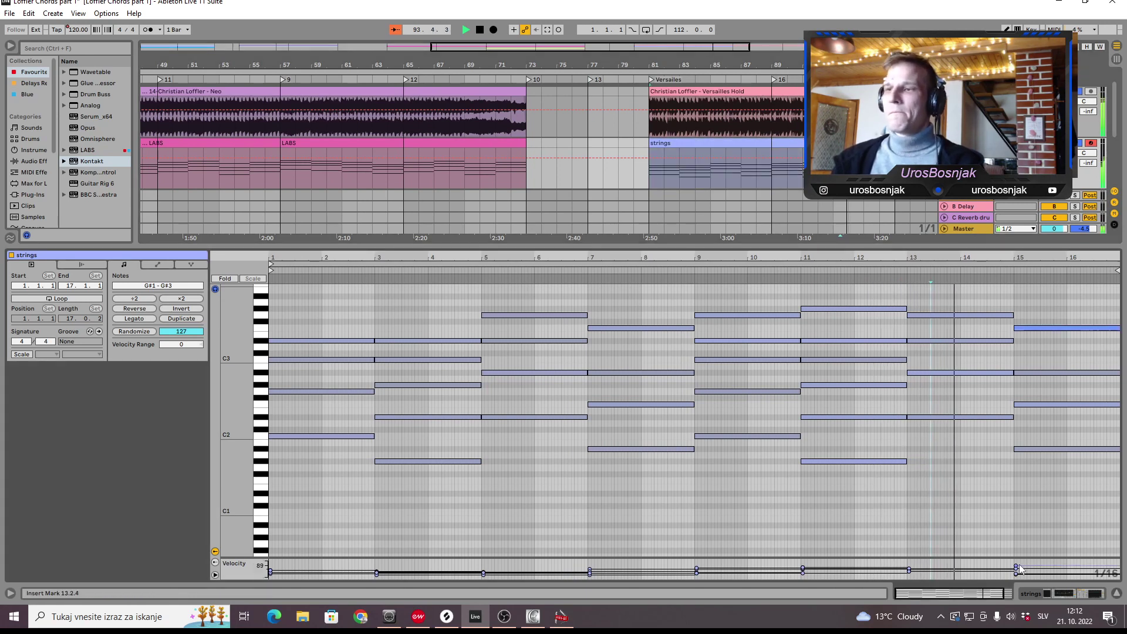
key("space")
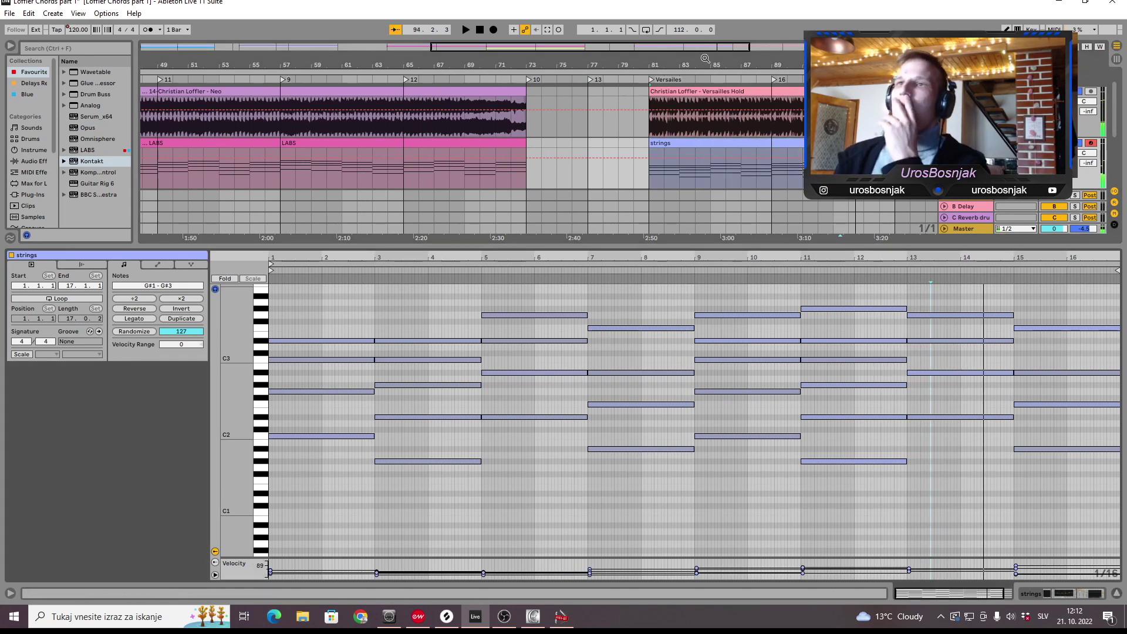
Compare the chord notes of the strings clip with those of the first LABS clip under Neo.
key("minus")
left_click(638, 151)
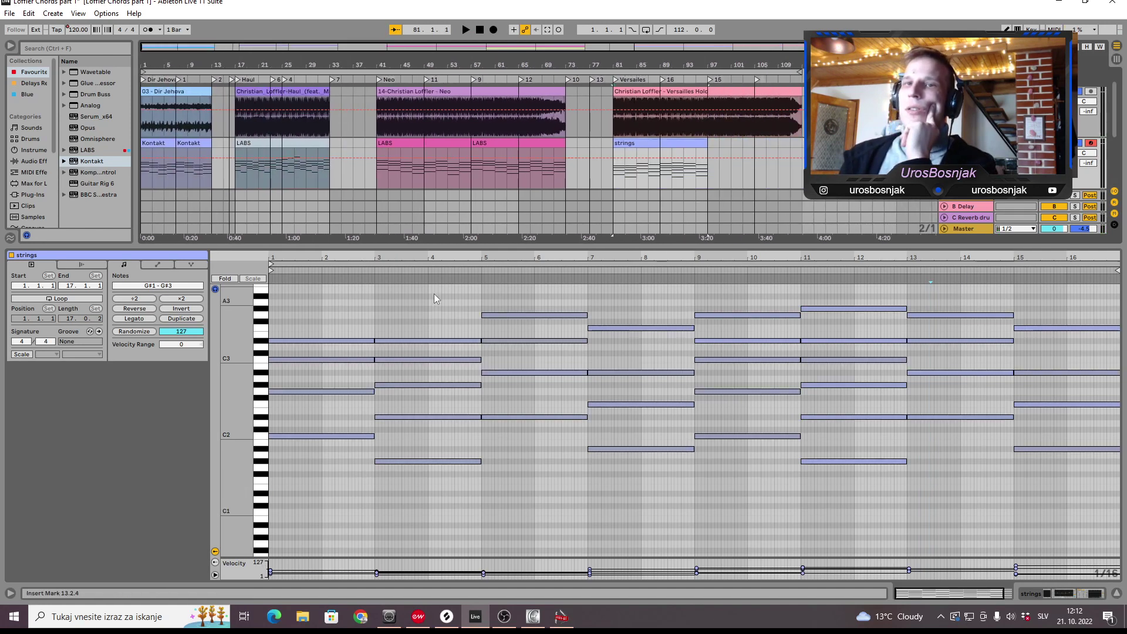
left_click(413, 149)
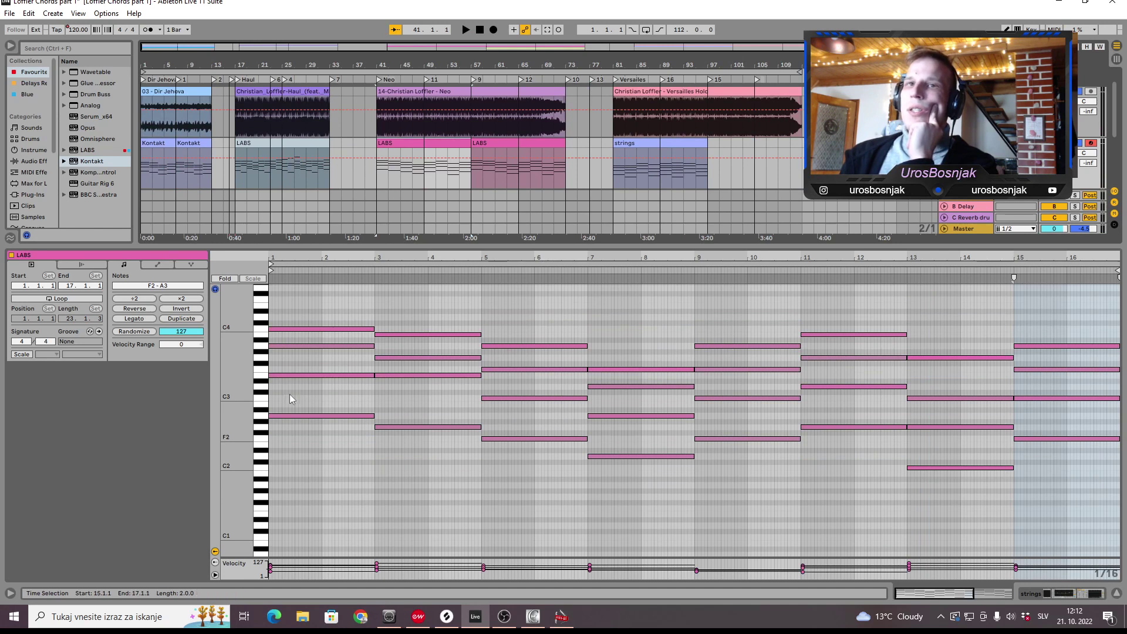
Set the second Kontakt clip's time signature to 4/4 and select the notes of its first chord.
left_click(194, 168)
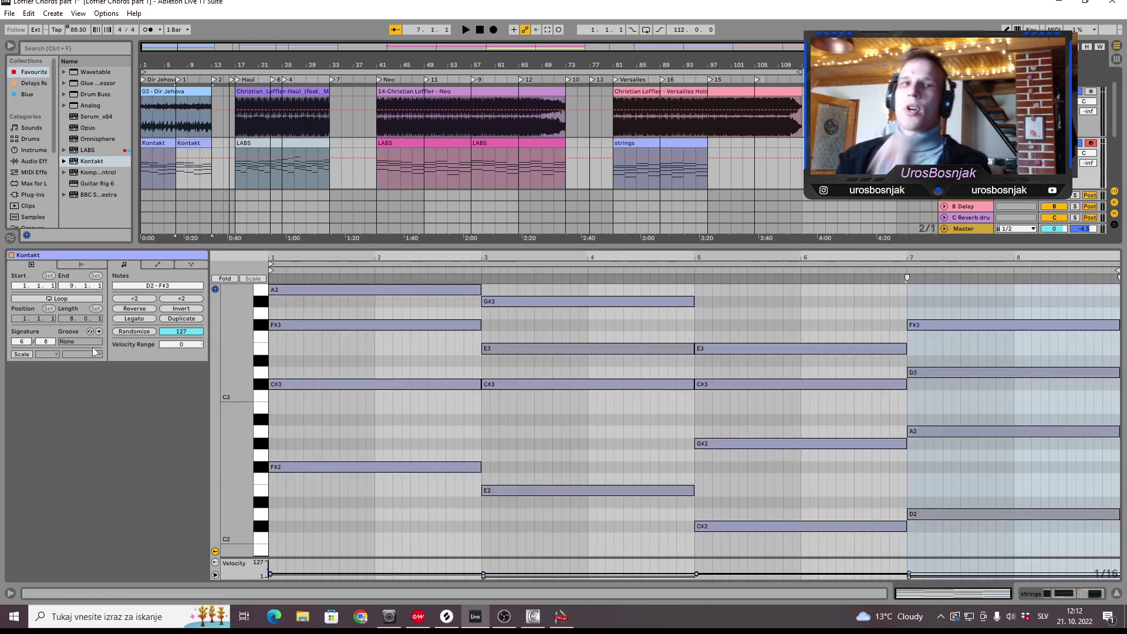
left_click_drag(24, 339, 53, 352)
left_click_drag(378, 490, 410, 294)
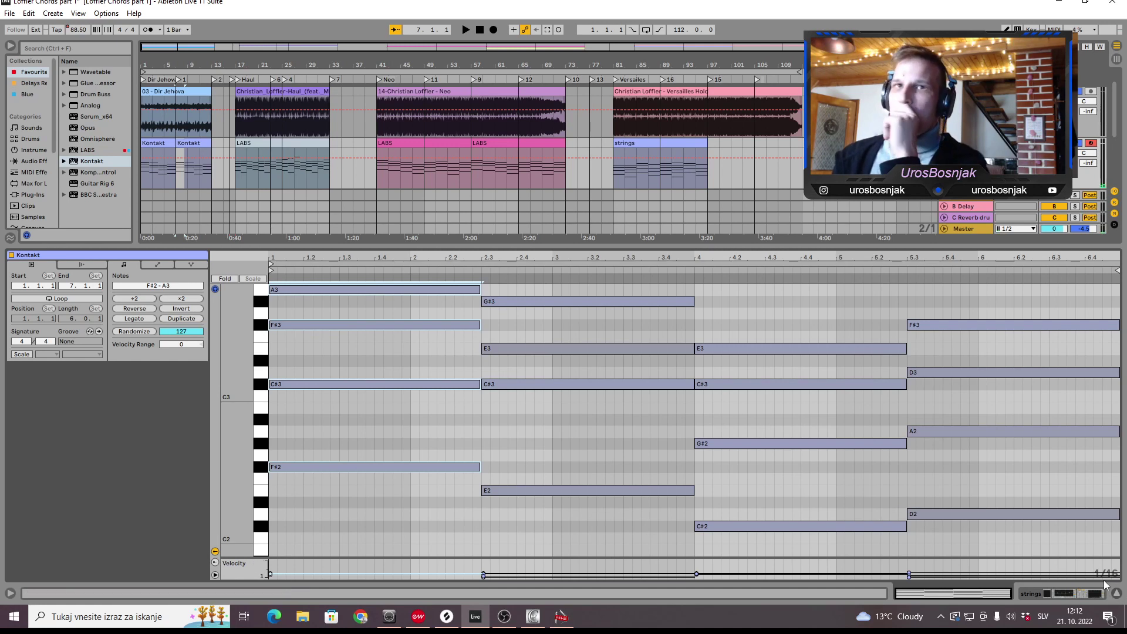
Hide the note editor and fold the tracks in the arrangement.
left_click(1116, 594)
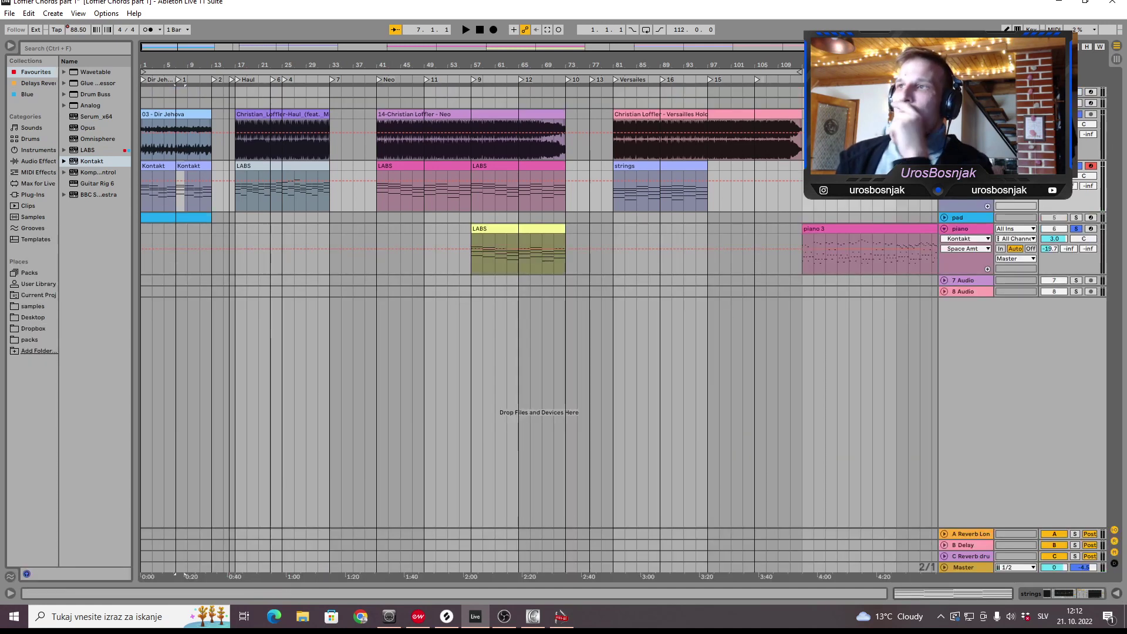
key("alt+u")
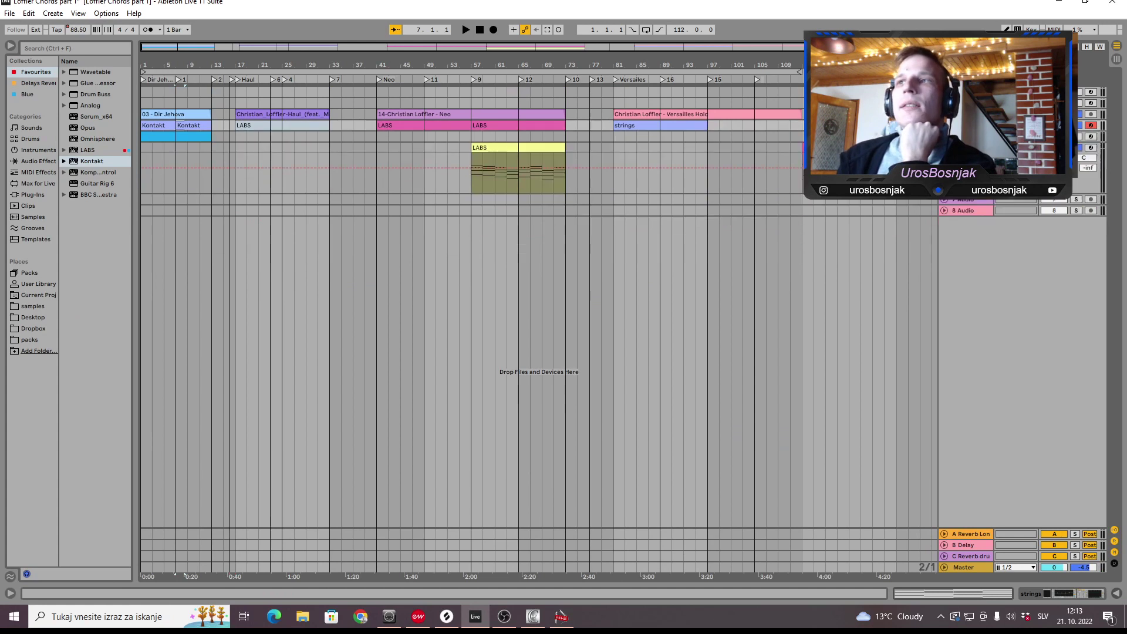